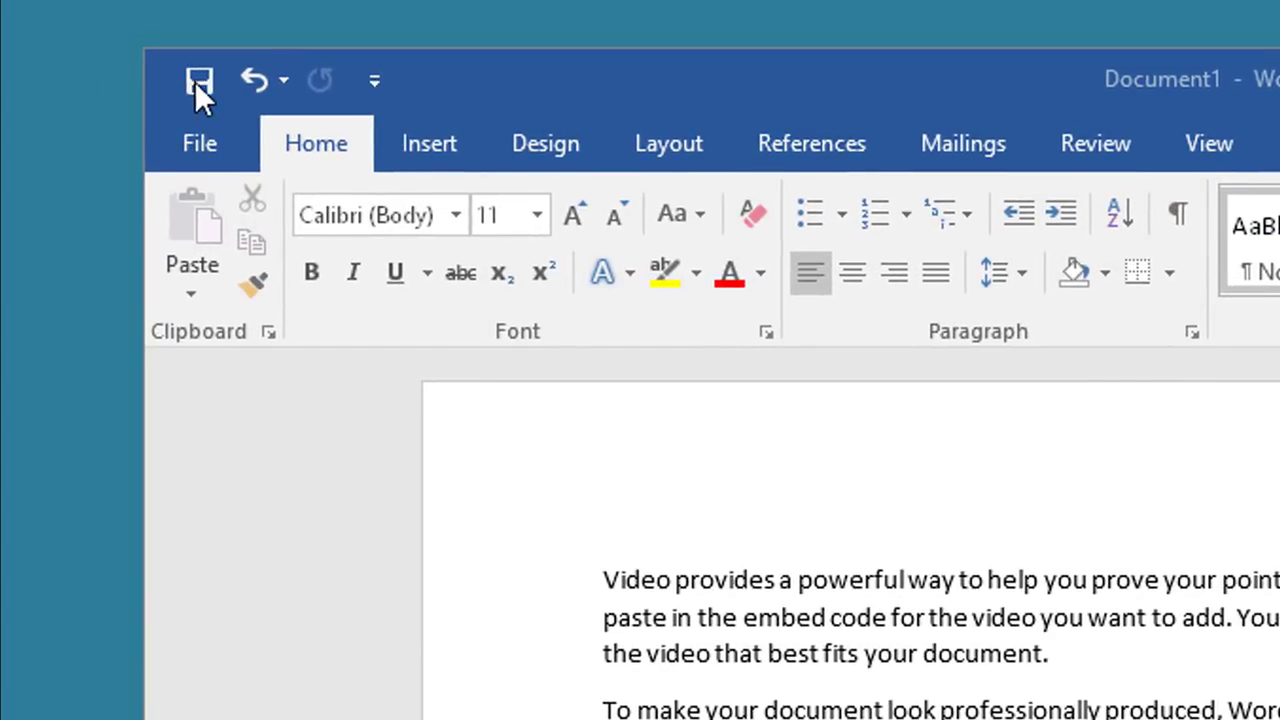
- Add Speak from All Commands to the Quick Access Toolbar, then select the first sentence
click(376, 80)
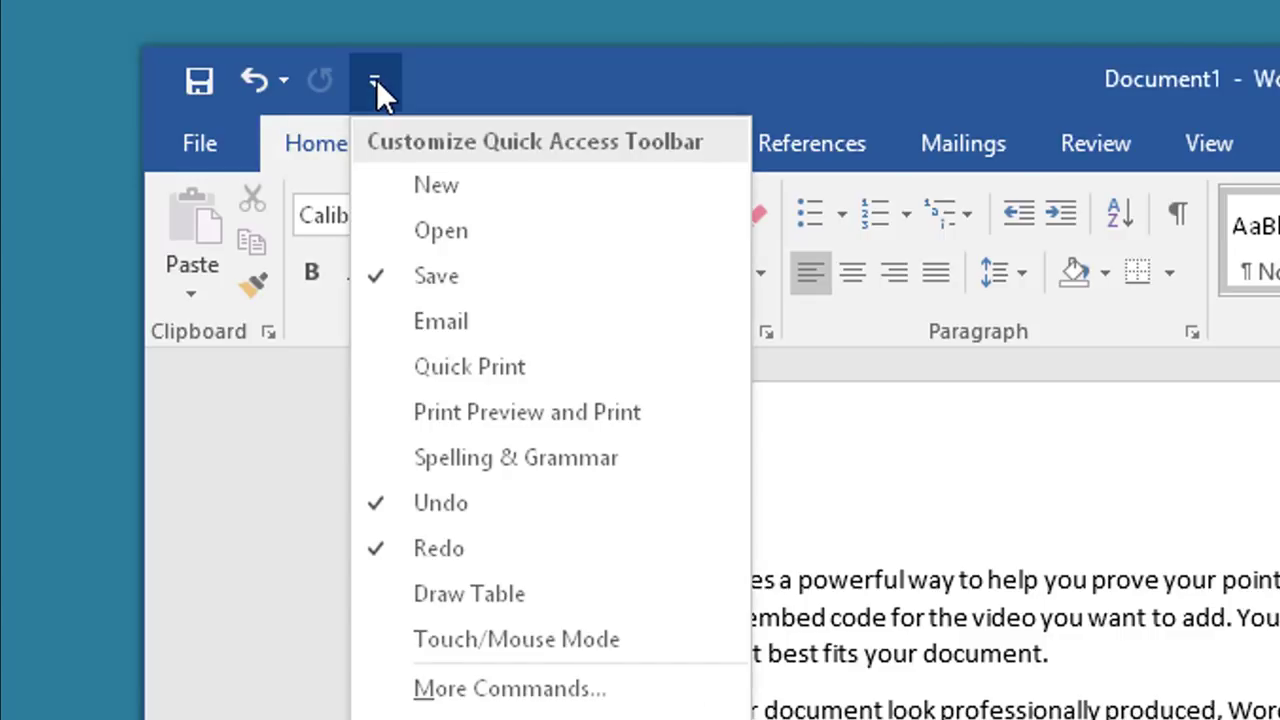
click(468, 690)
click(906, 288)
key(Escape)
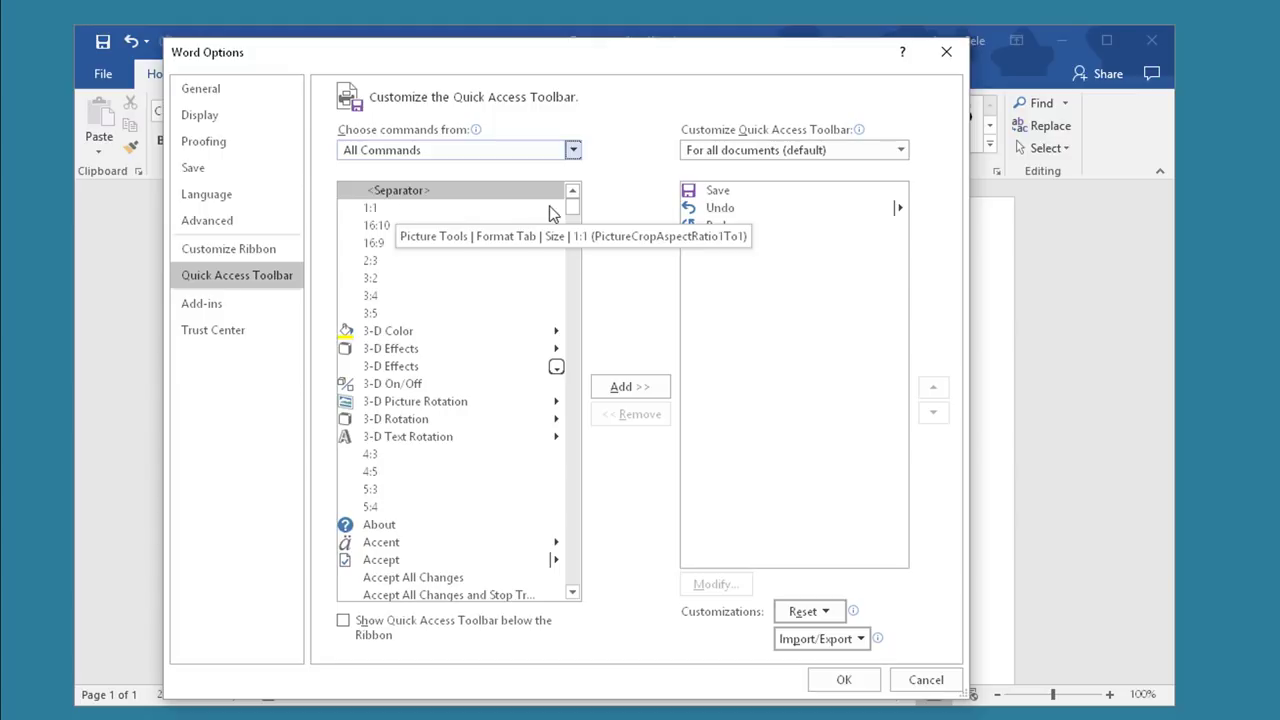
drag(572, 208, 578, 516)
click(382, 508)
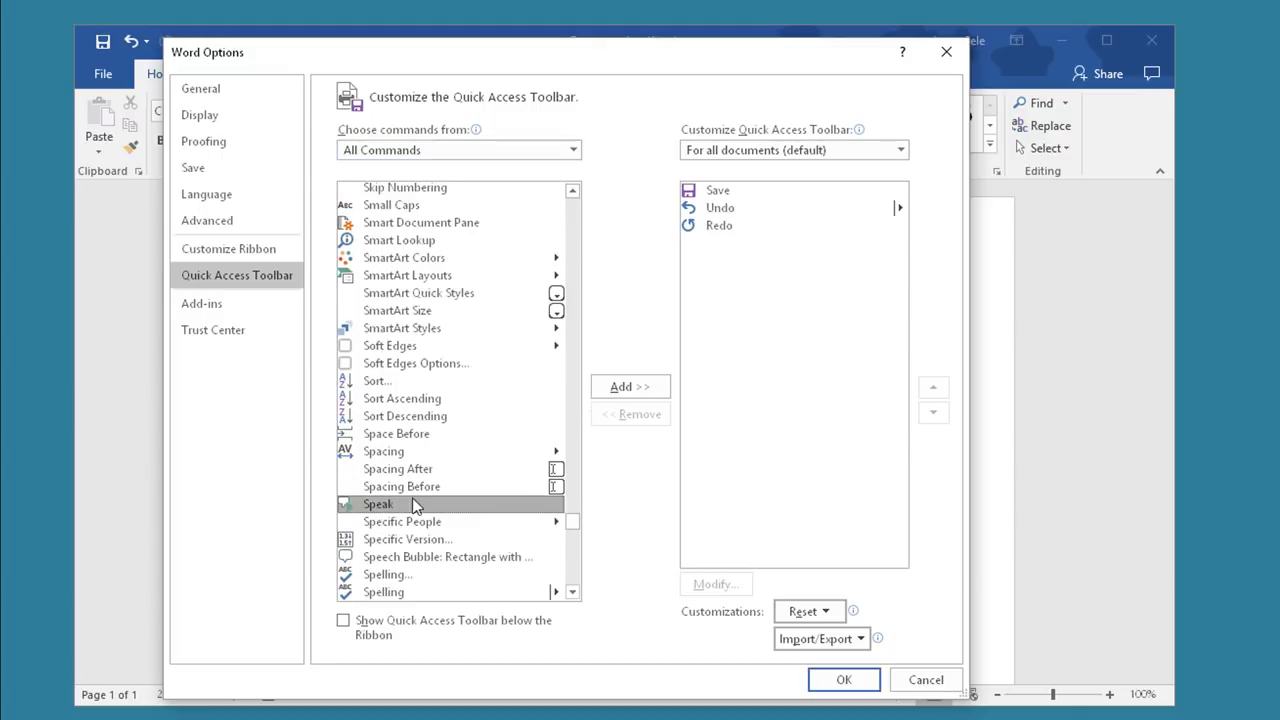
click(658, 386)
click(840, 681)
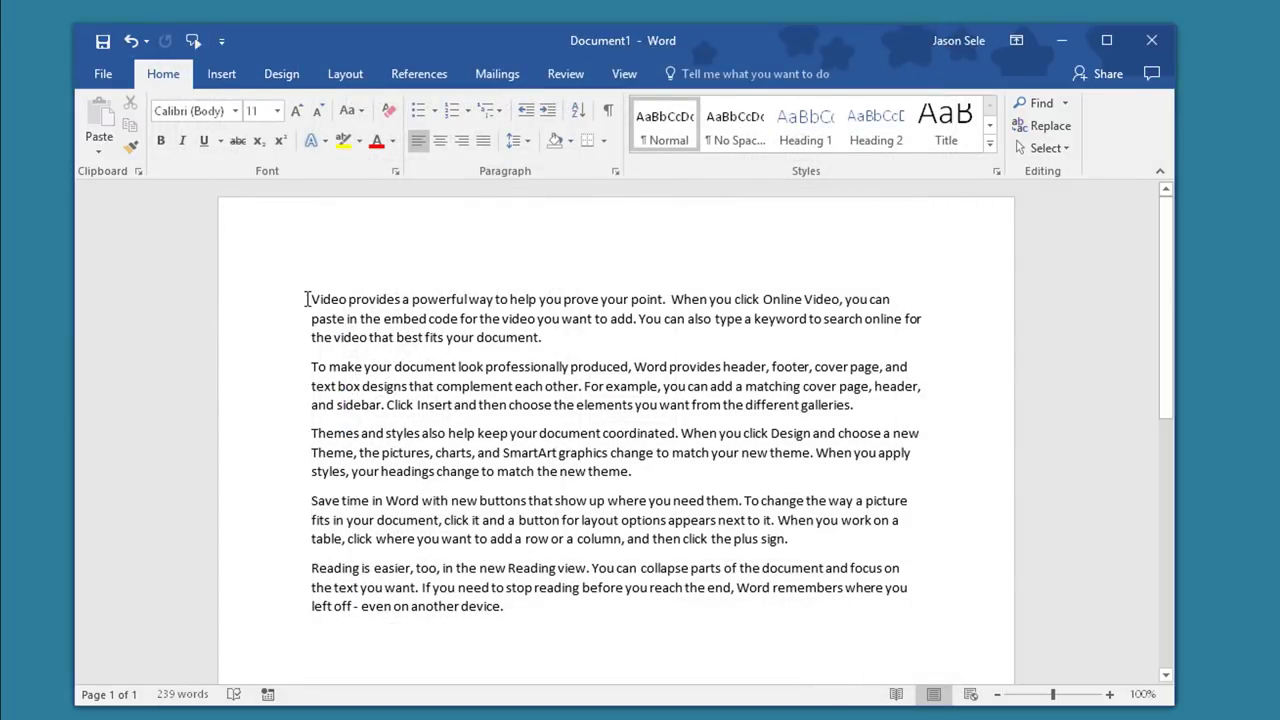
drag(307, 299, 665, 306)
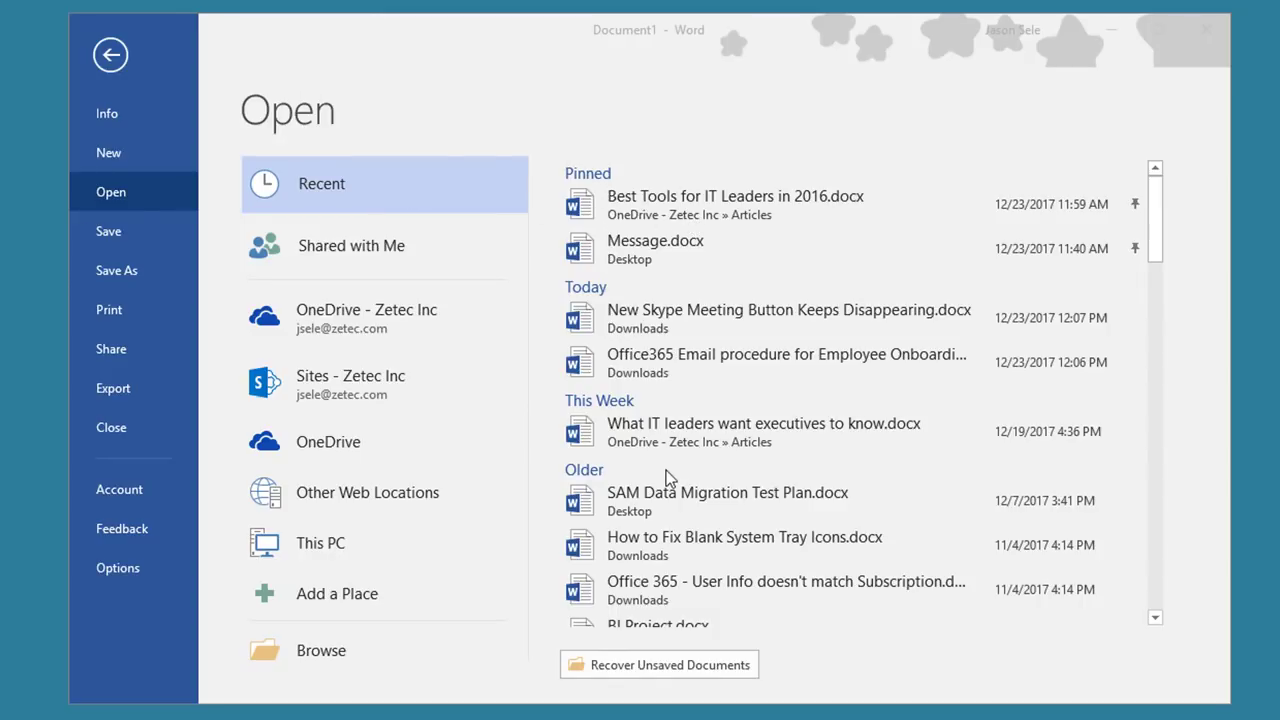
- Pin How to Fix Blank System Tray Icons.docx in the recent documents list
click(752, 558)
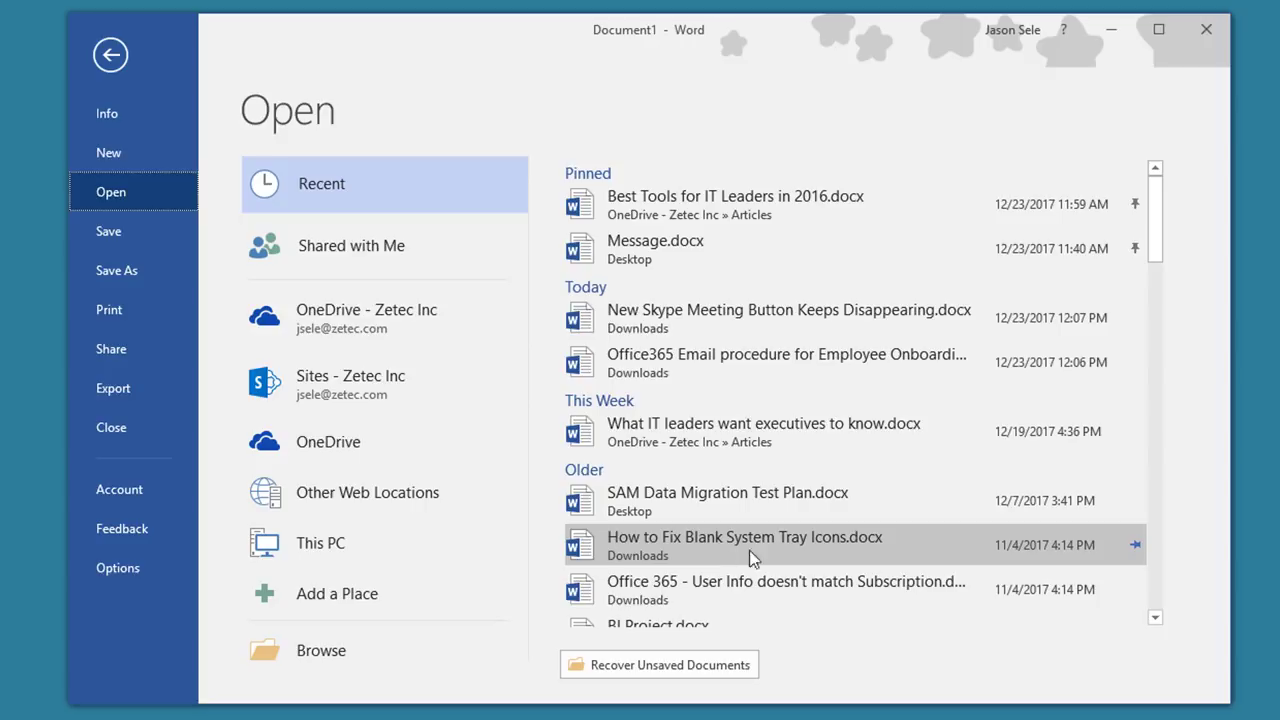
click(1136, 546)
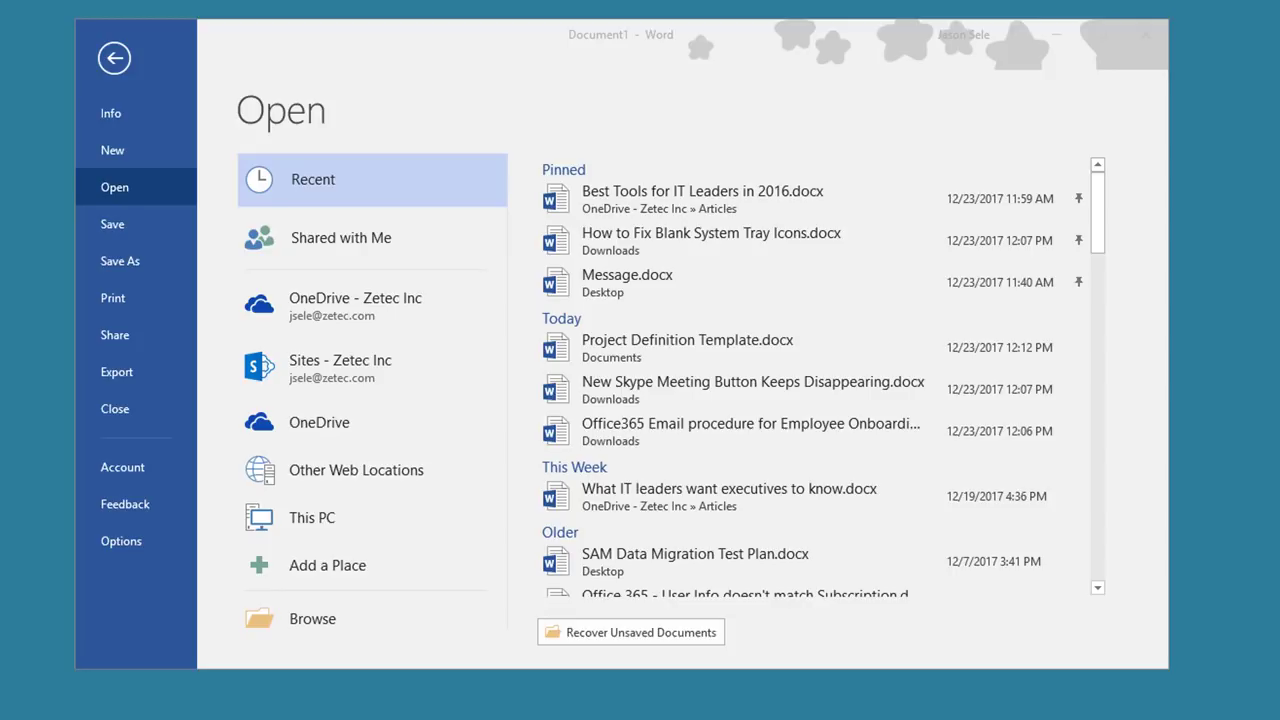
- Browse to Project Definition Template.docx and open it with Open and Repair
click(294, 622)
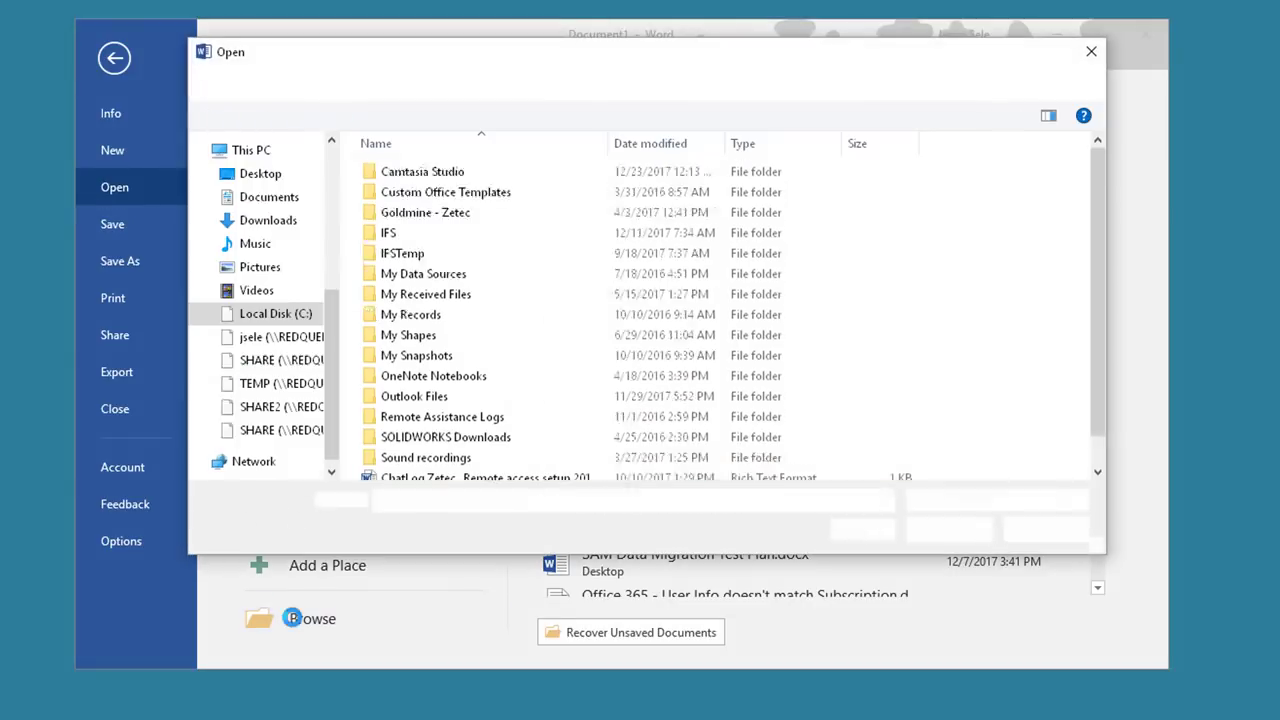
click(422, 474)
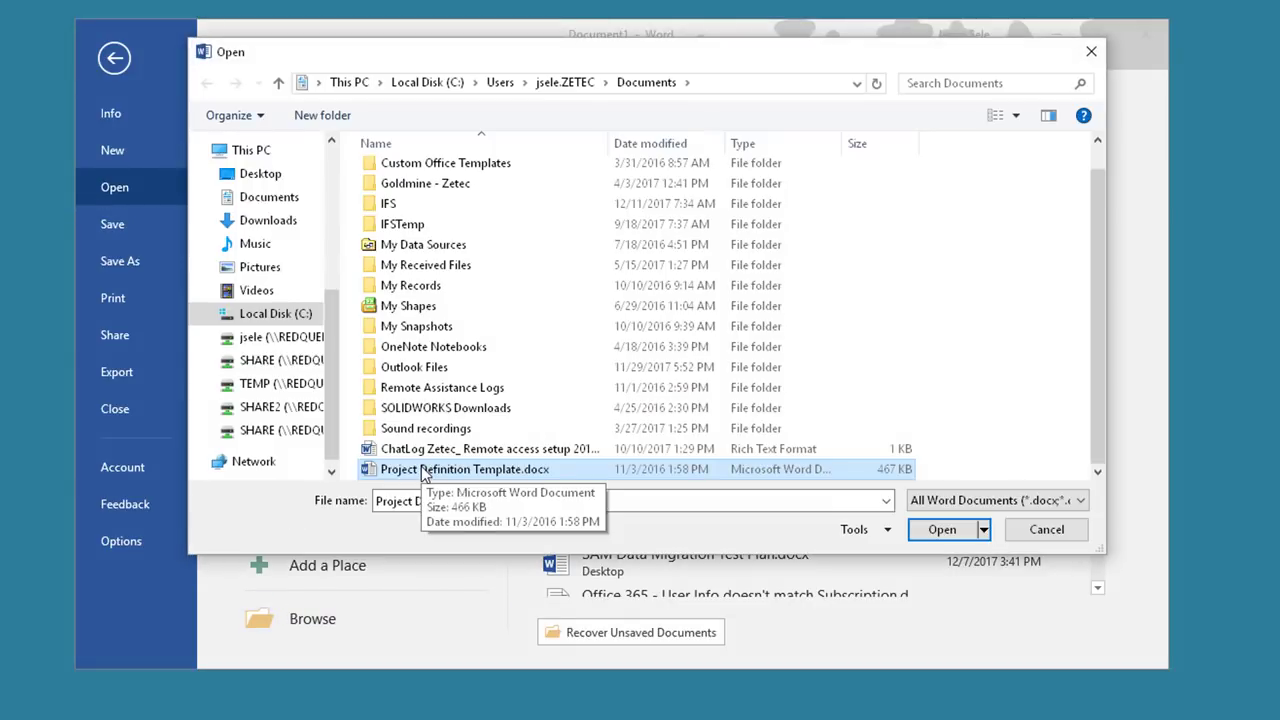
click(984, 530)
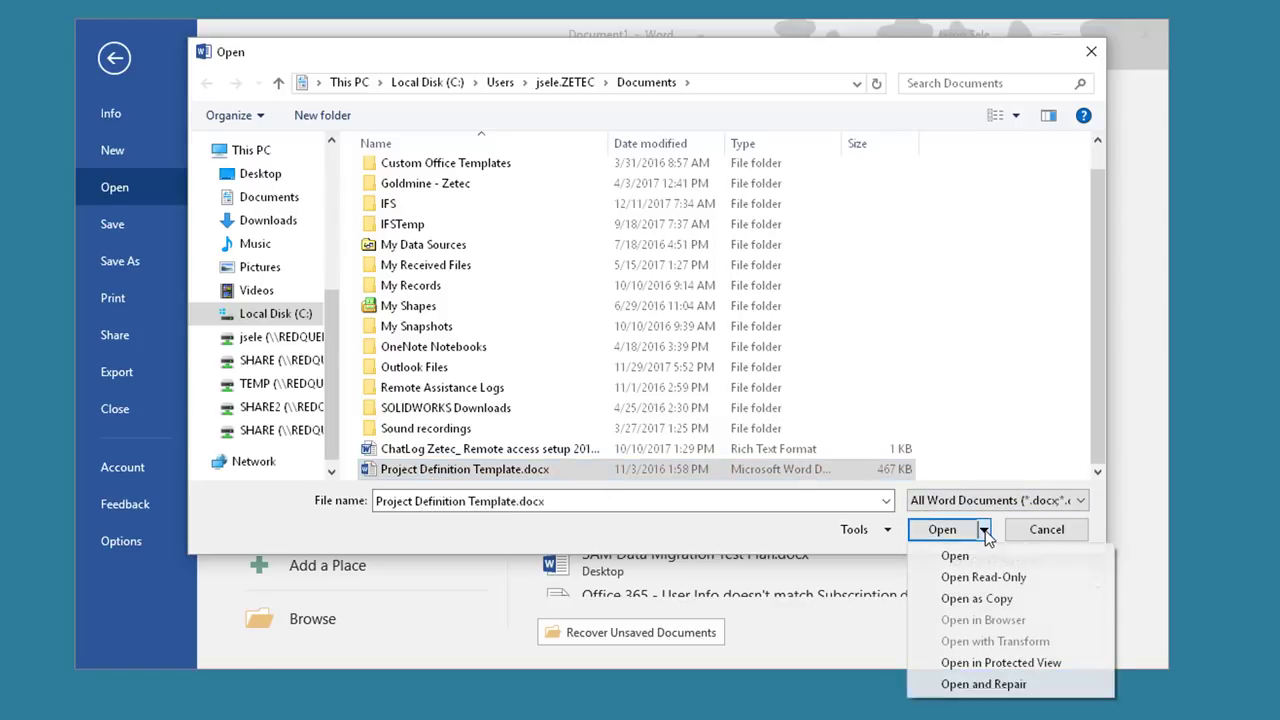
click(973, 685)
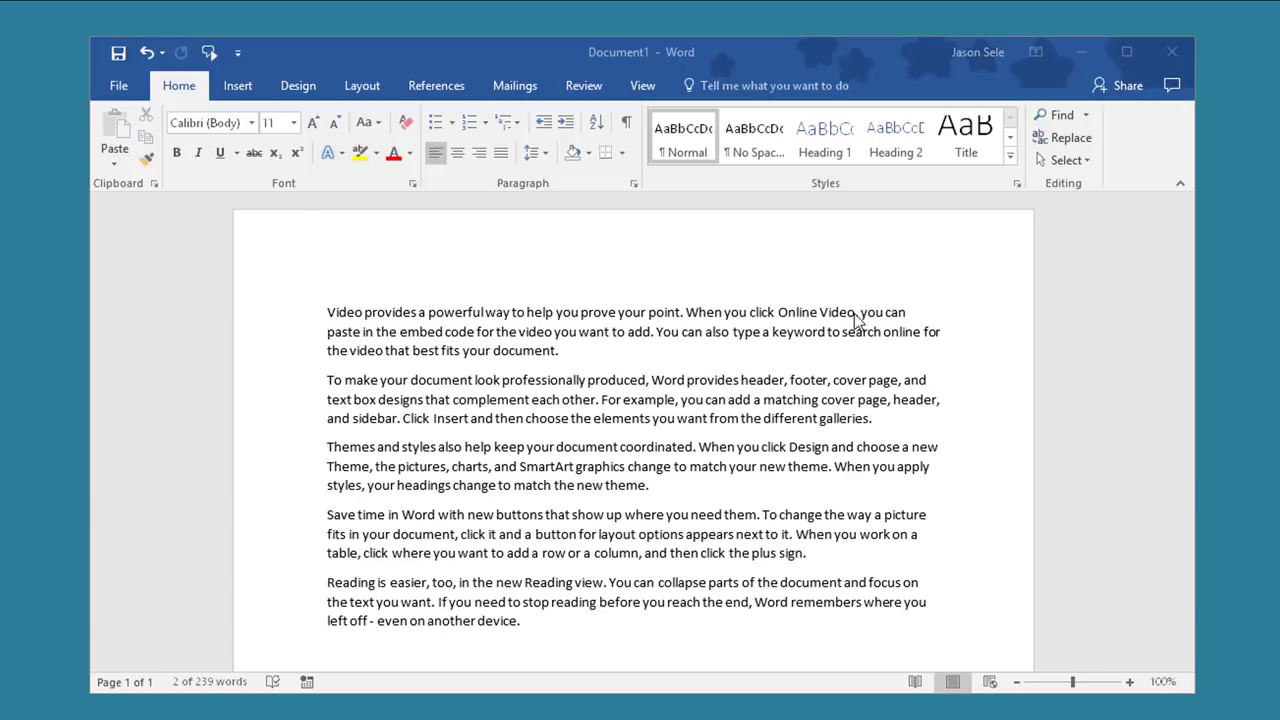
- Run Smart Lookup on 'Online Video' and turn on its web results
drag(778, 312, 855, 312)
right_click(803, 316)
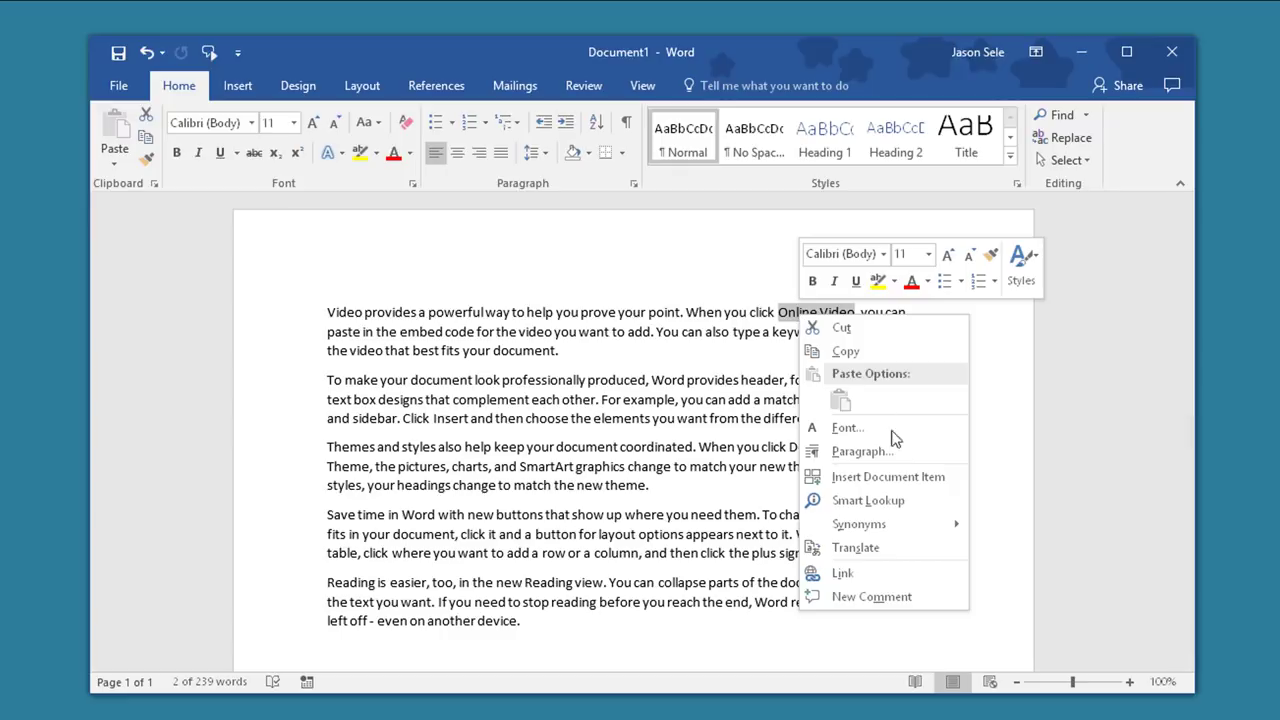
click(836, 508)
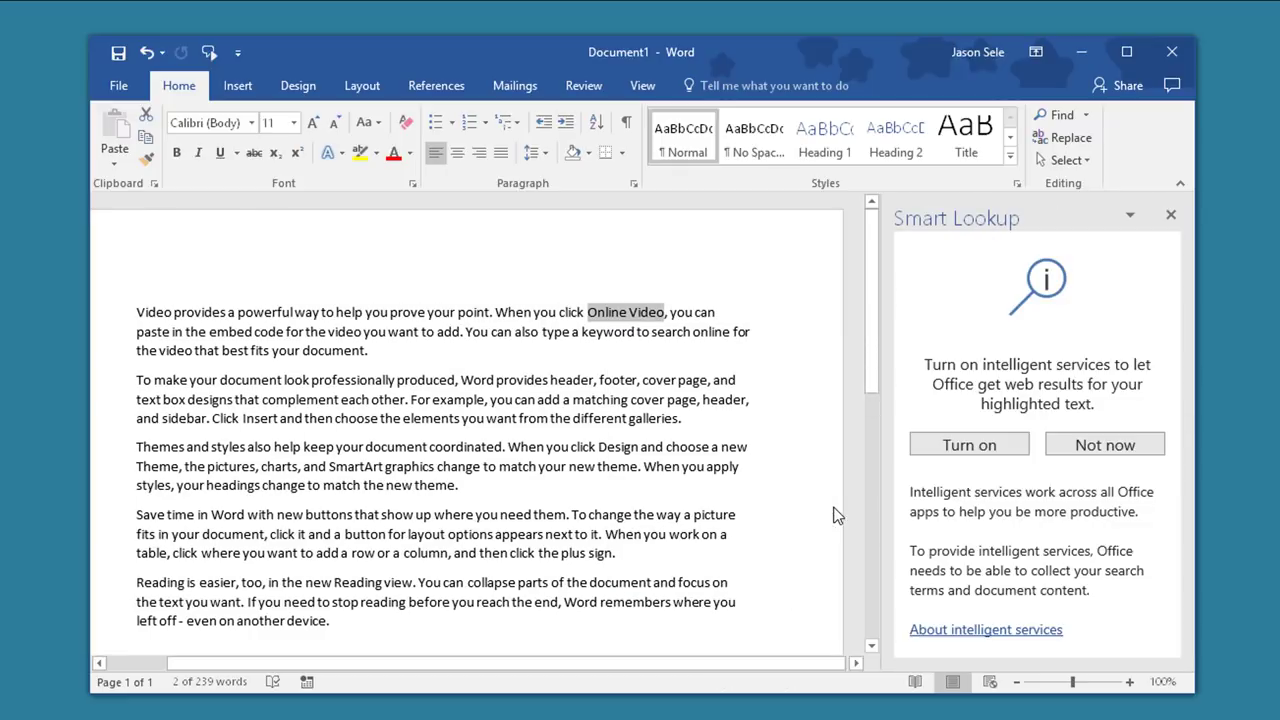
click(978, 447)
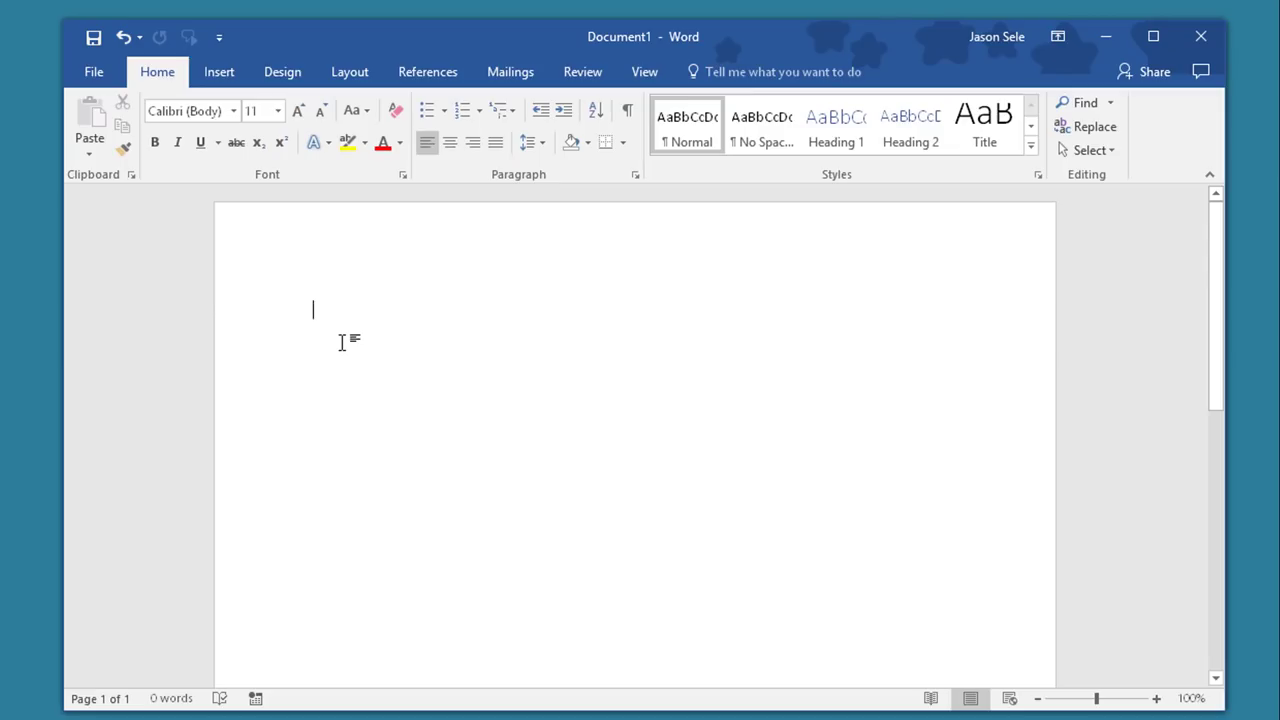
- Generate sample text with =rand(), then with =rand(4,2), clearing the page after each
text(=rand()
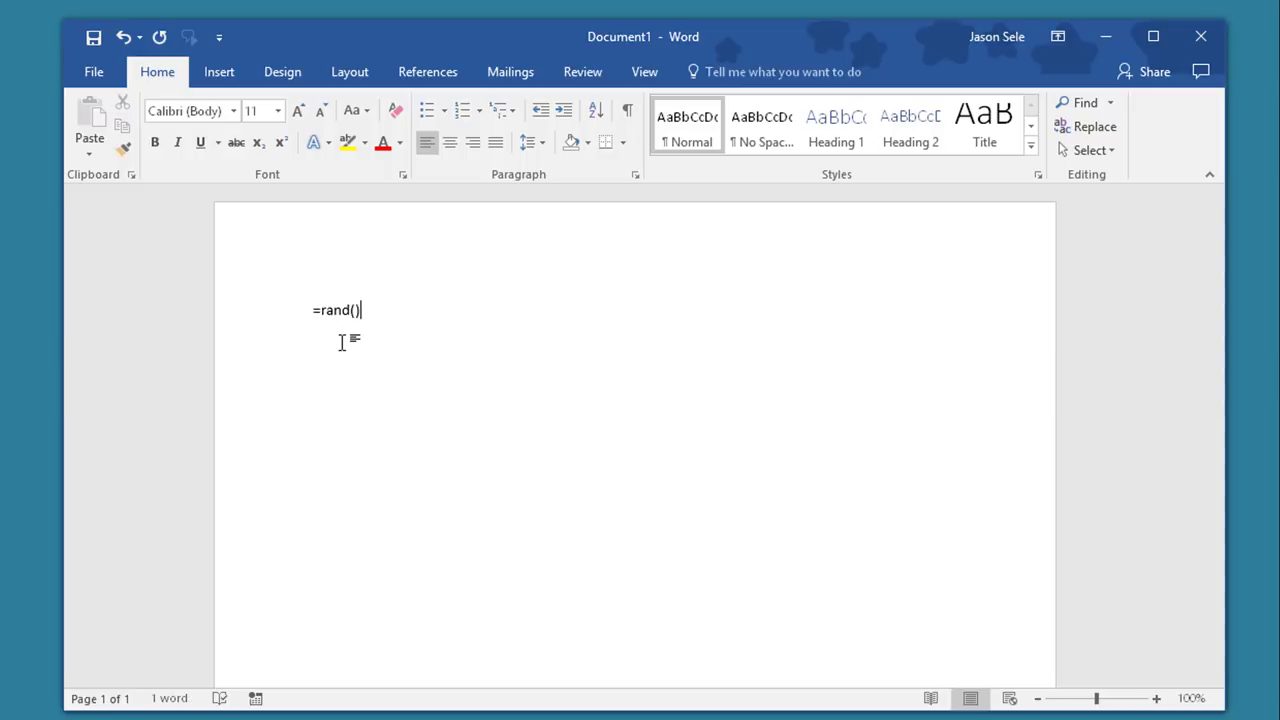
text())
key(Return)
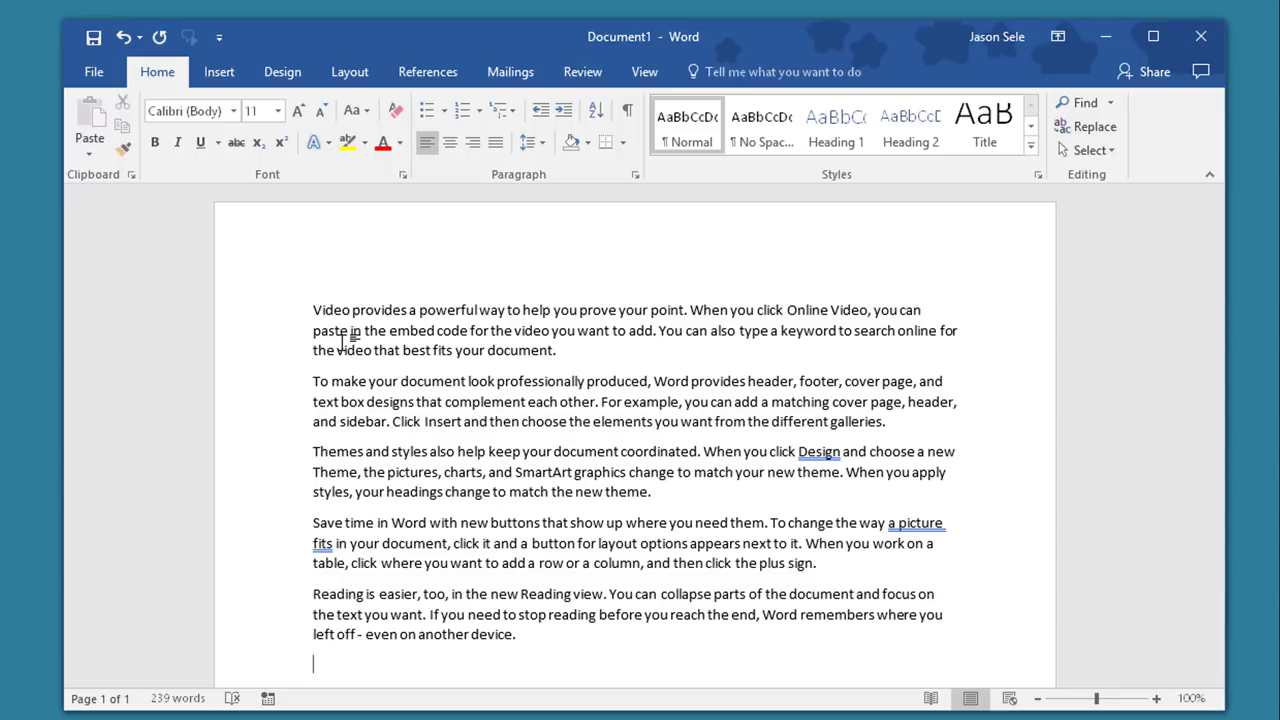
key(ctrl+a)
key(Delete)
text(=rand(4,2))
key(Return)
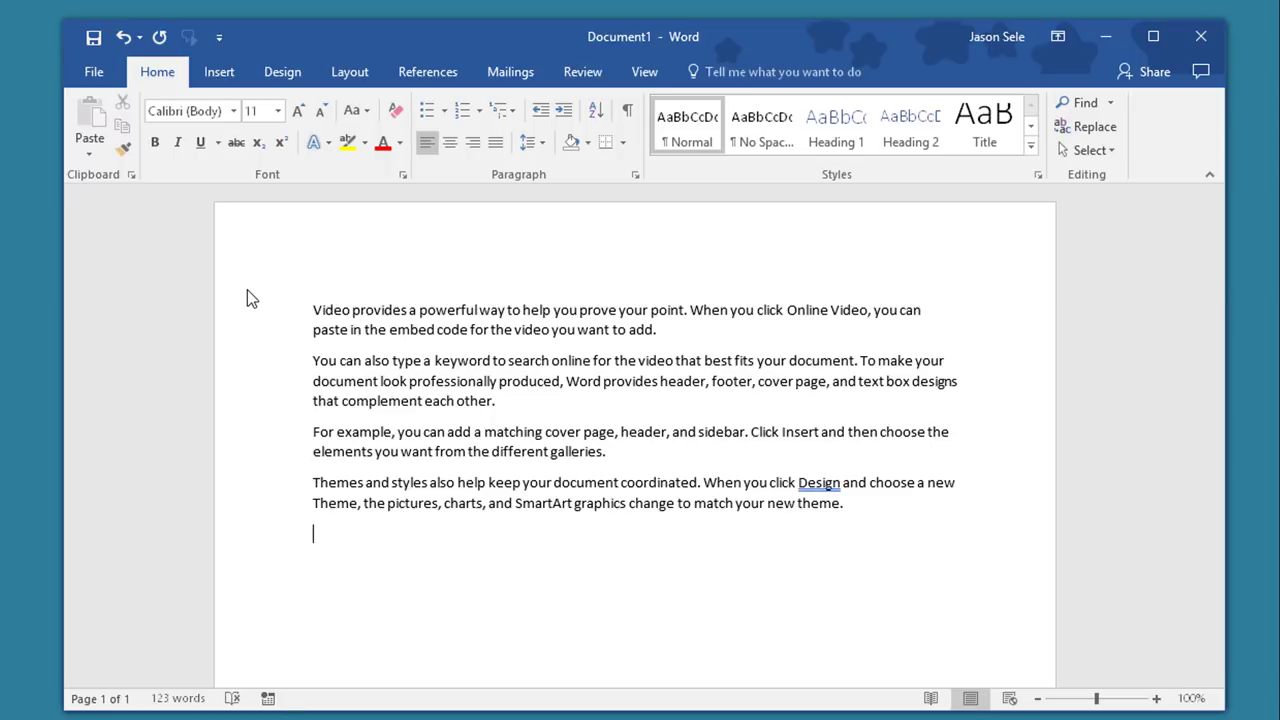
key(ctrl+a)
key(Delete)
- Generate Lorem ipsum with =lorem(), clear it, then use =lorem(4,2) for four paragraphs
text(=lo)
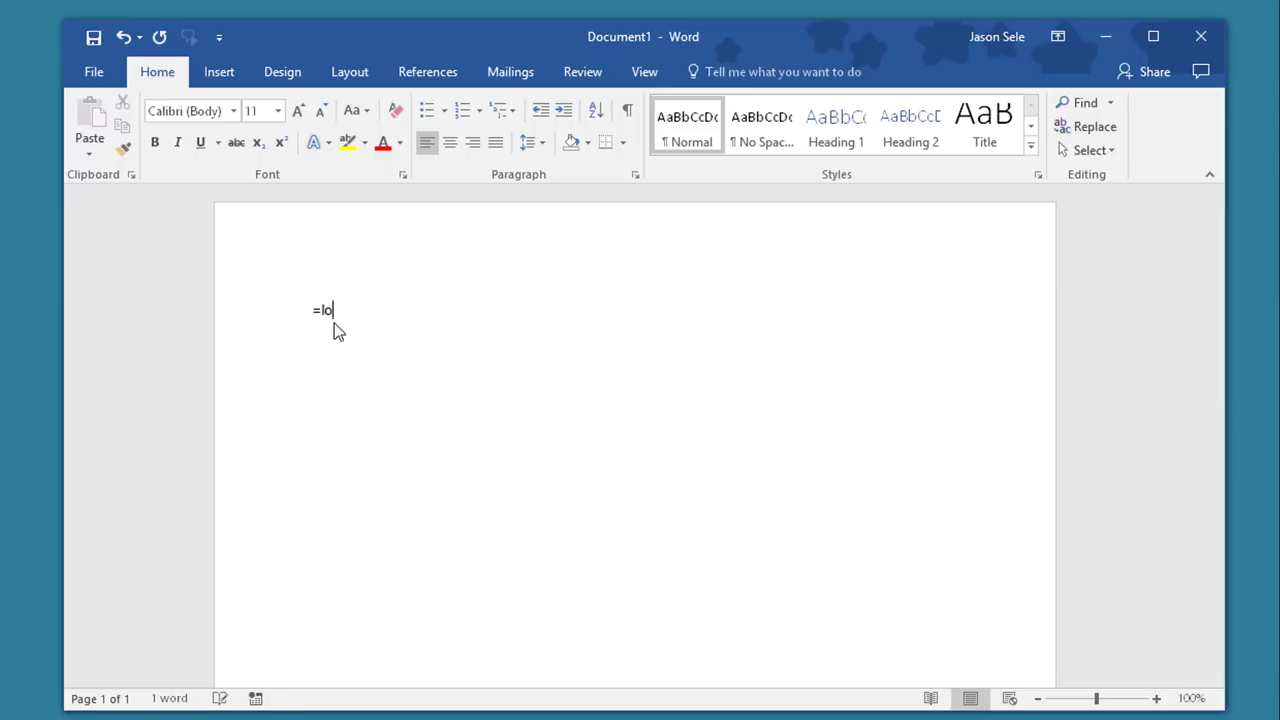
text(rem())
key(Return)
key(ctrl+a)
key(Delete)
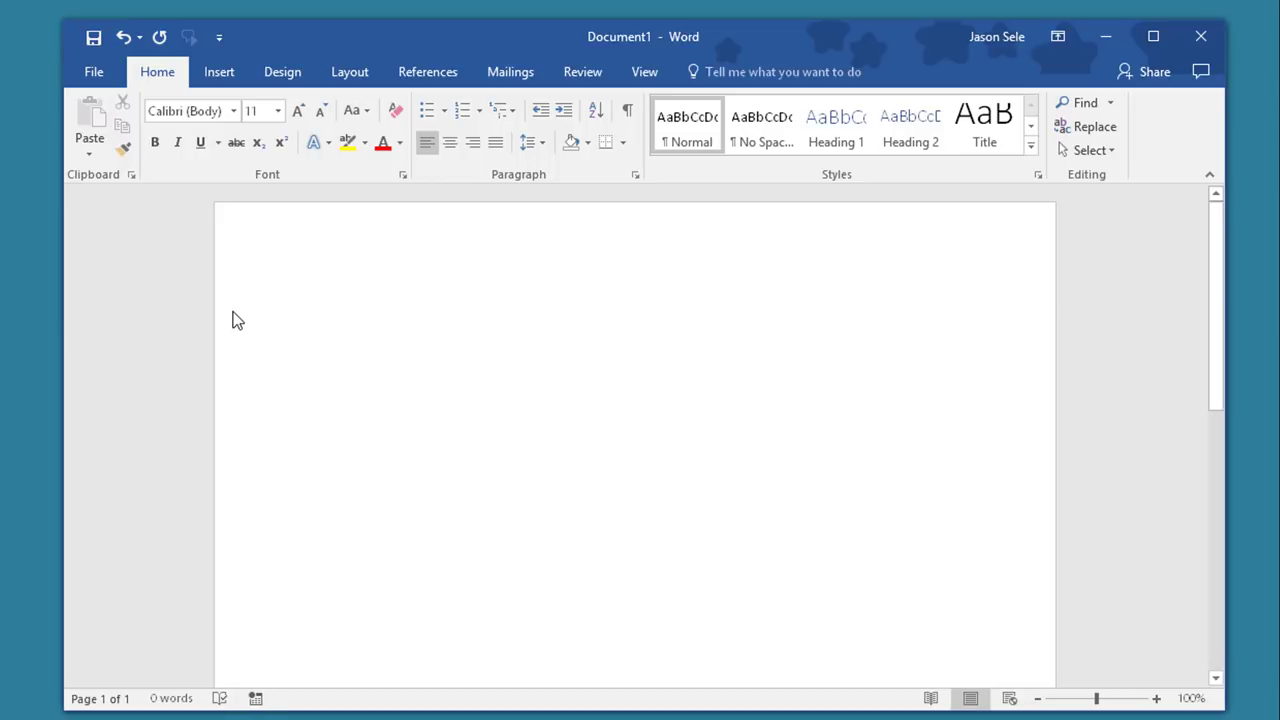
text(=)
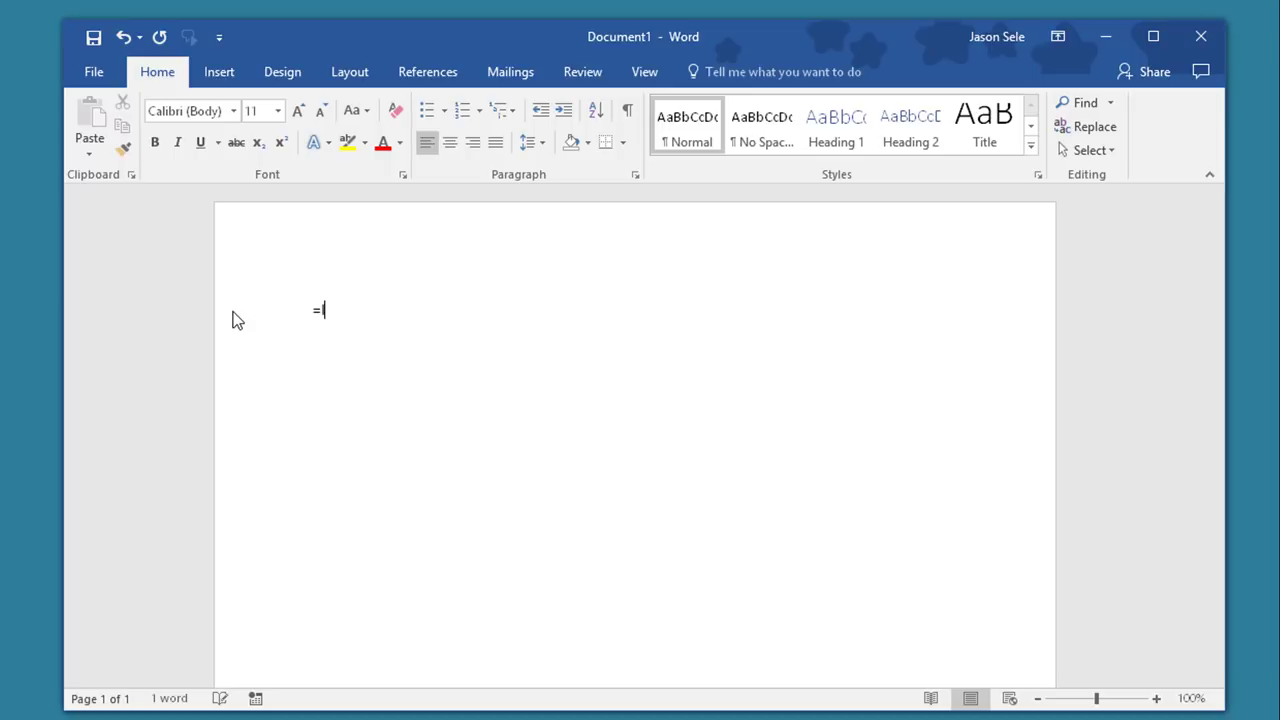
text(lorem(4,2))
key(Return)
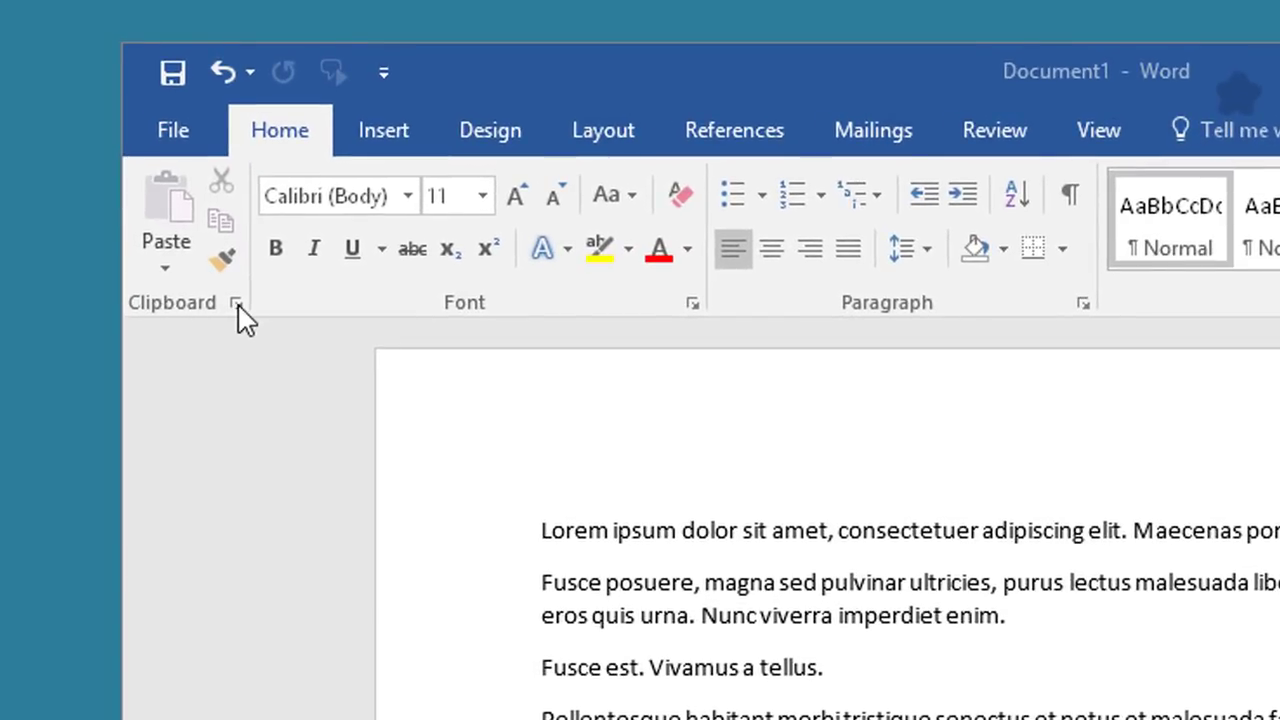
- Show the Clipboard pane and copy the Lorem ipsum, Fusce posuere and Pellentesque paragraphs
click(239, 315)
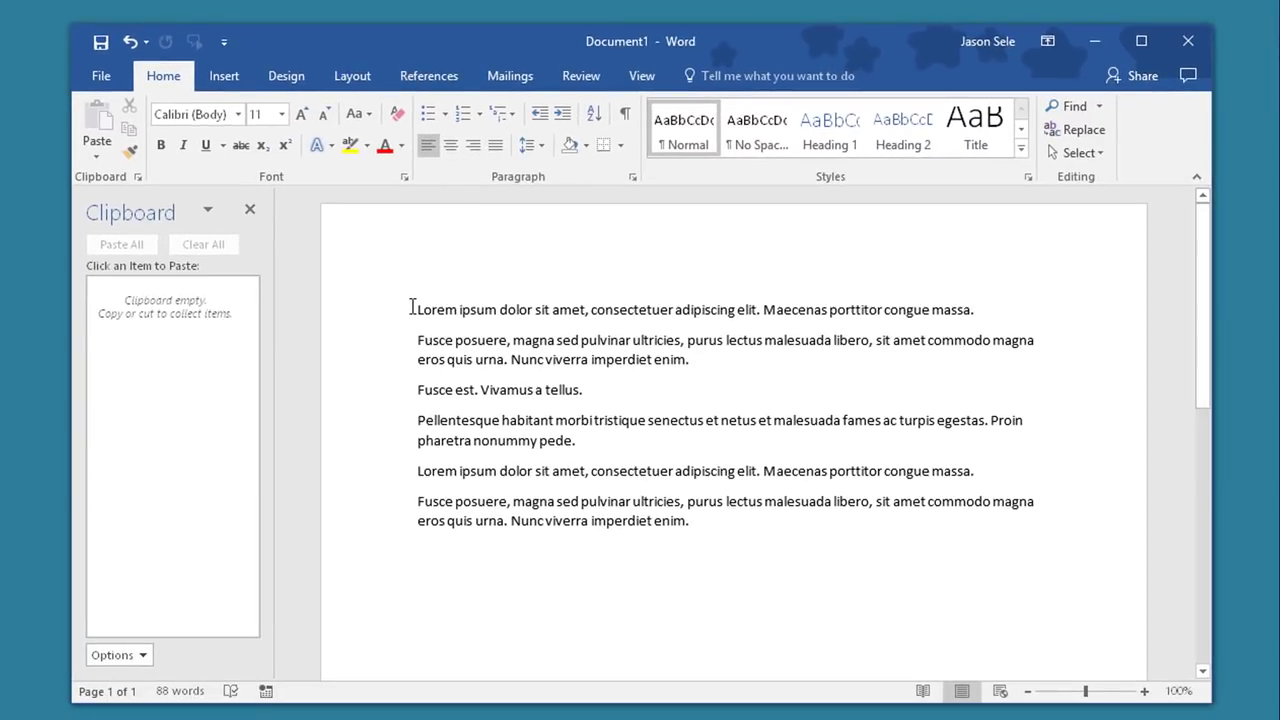
drag(417, 310, 1020, 331)
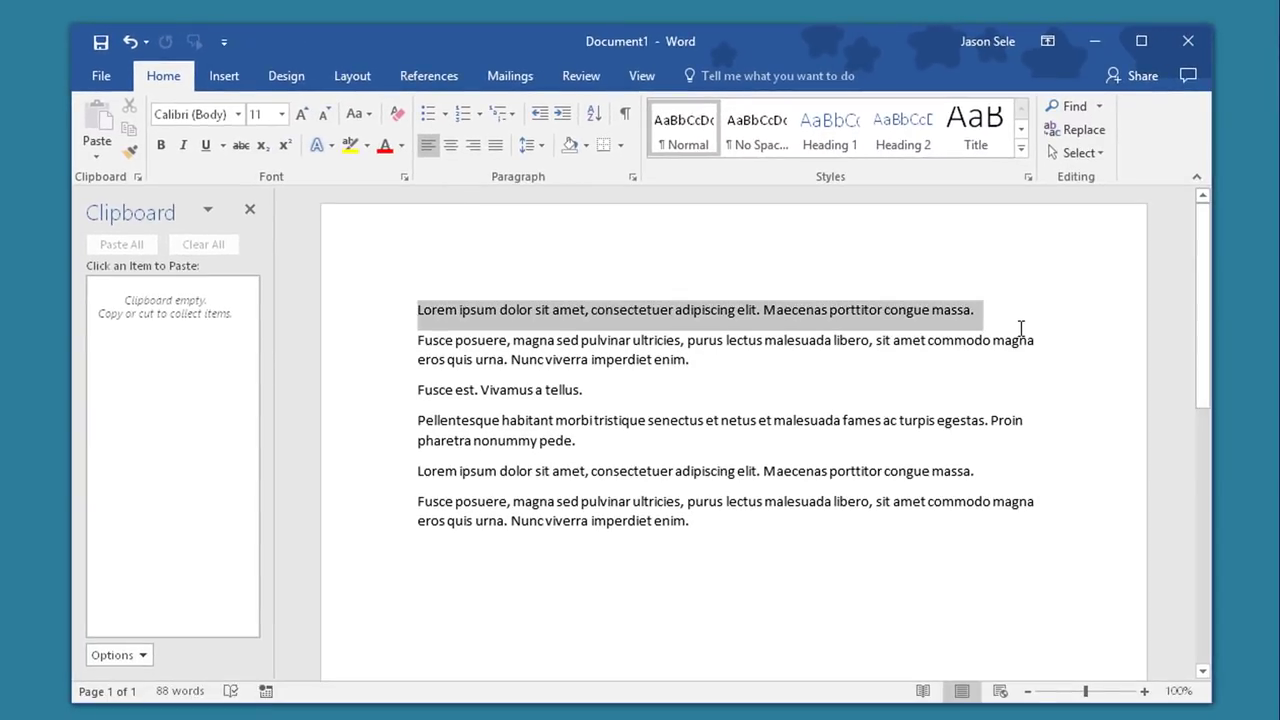
right_click(552, 312)
click(604, 350)
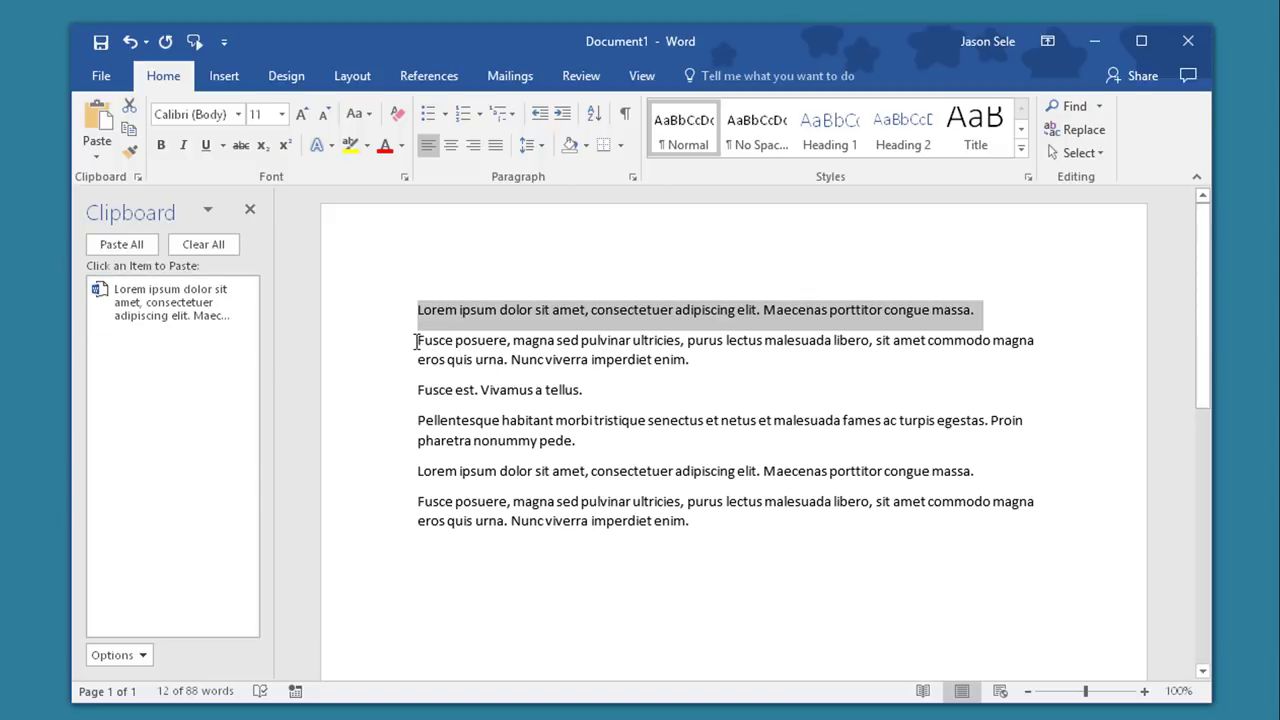
drag(416, 341, 686, 371)
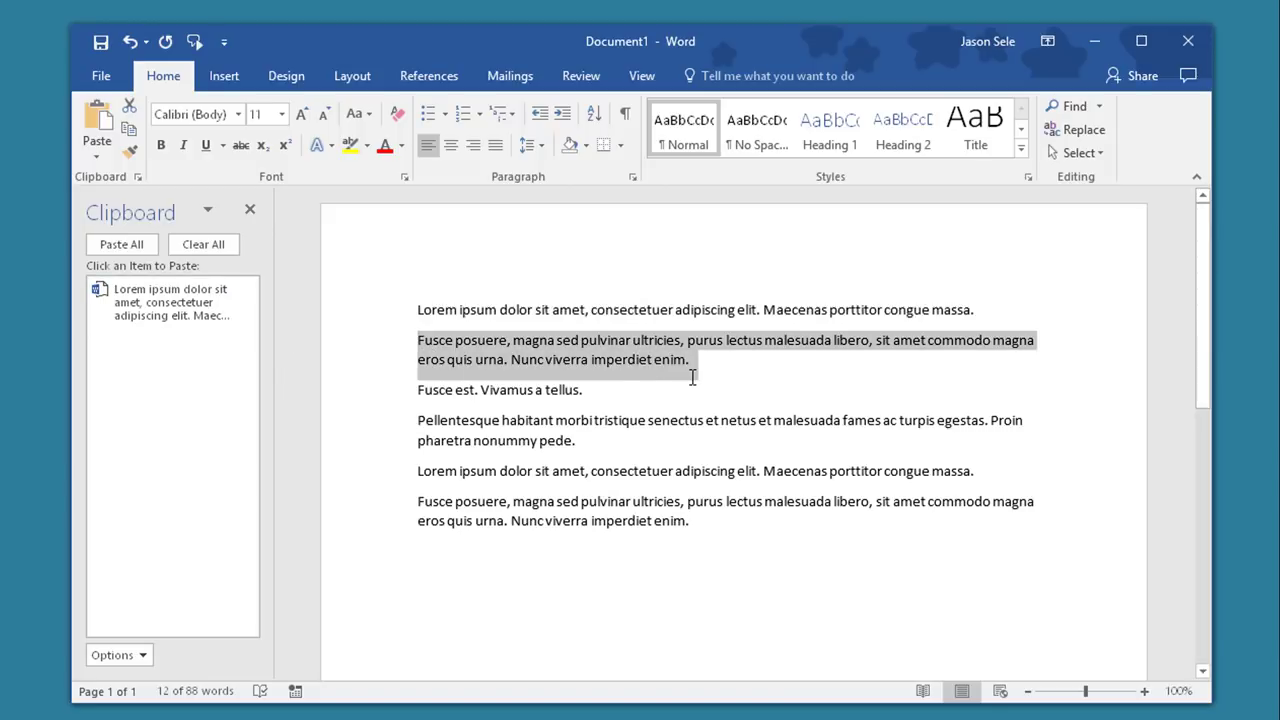
right_click(580, 368)
click(608, 394)
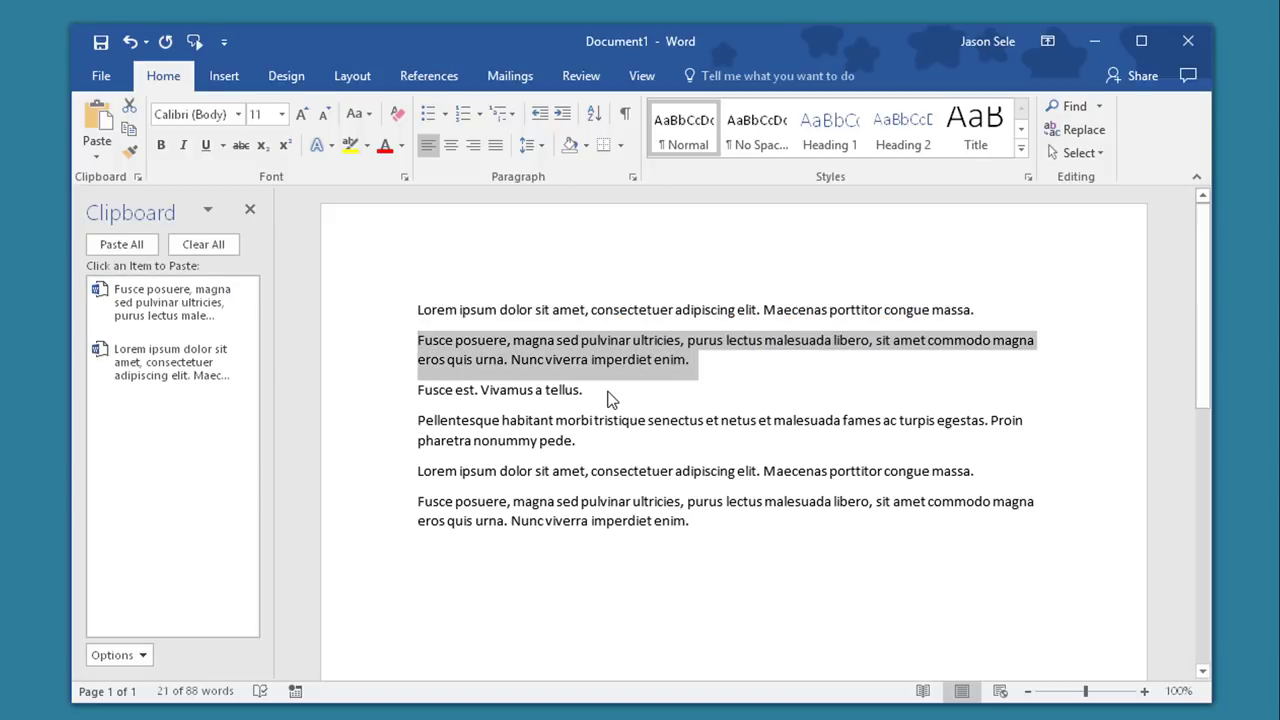
drag(417, 420, 578, 441)
right_click(559, 437)
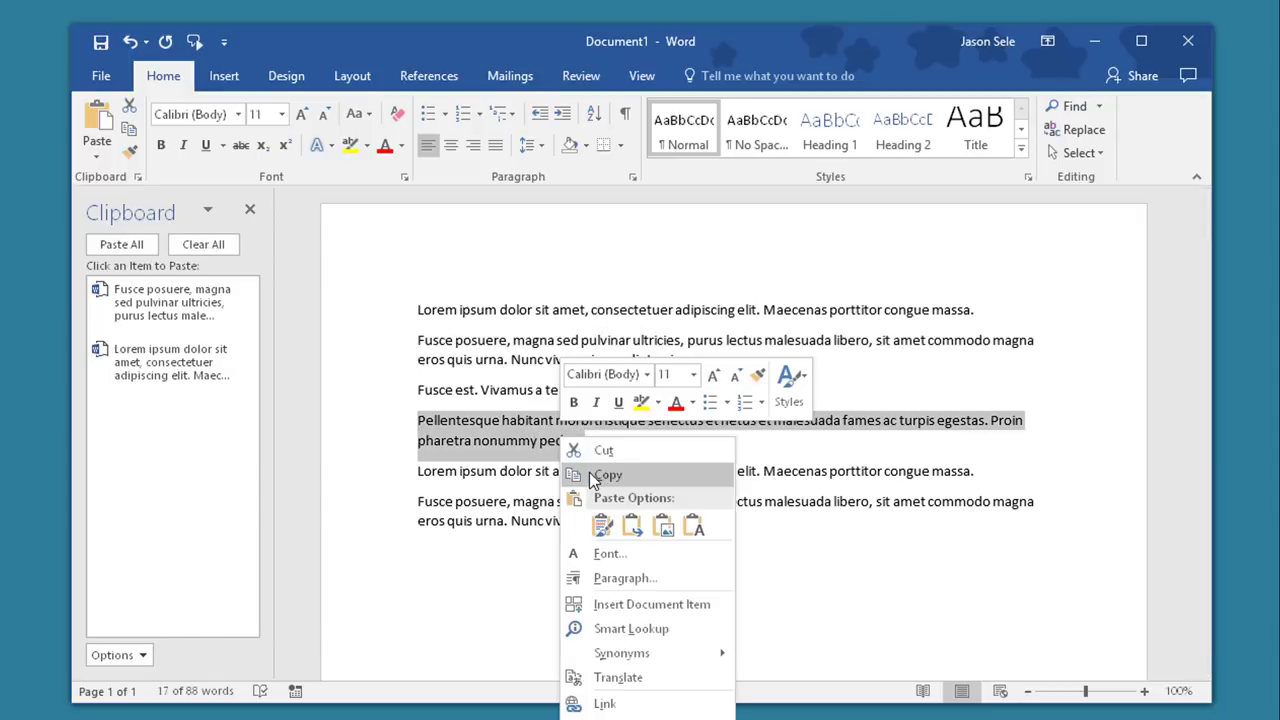
click(605, 475)
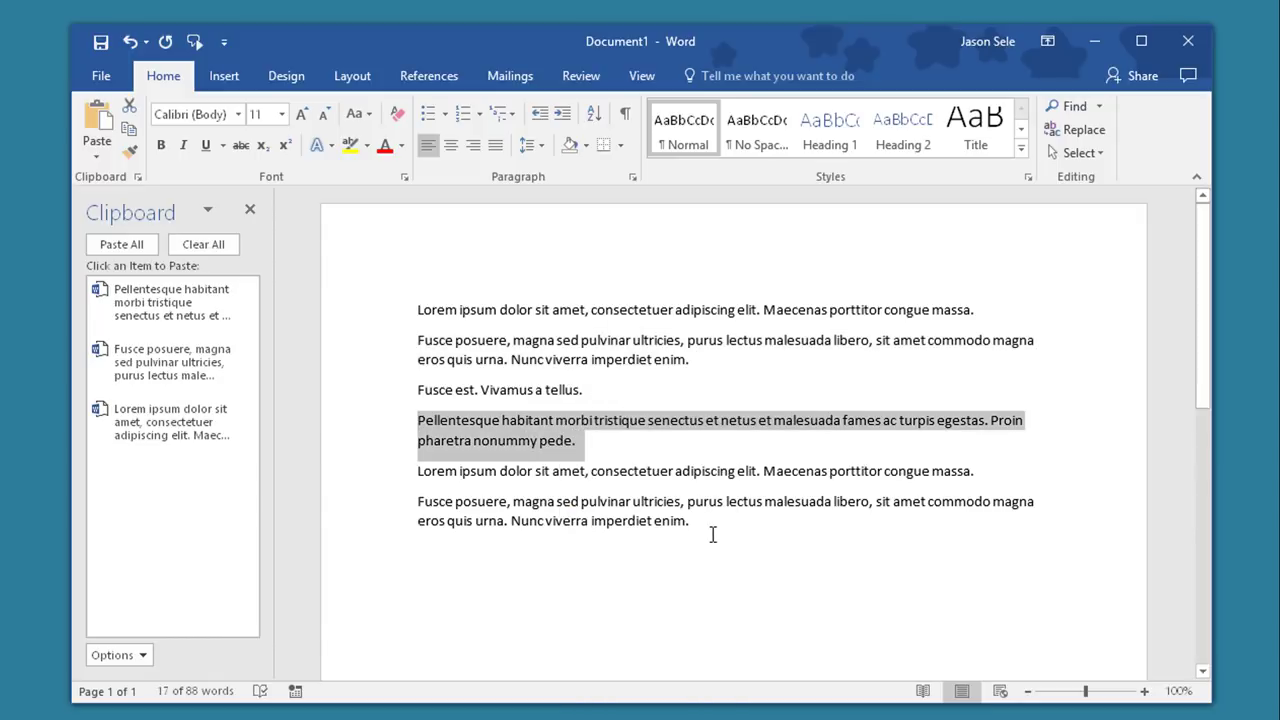
- Paste the Fusce posuere and Lorem ipsum clipboard items at the document's end
click(597, 557)
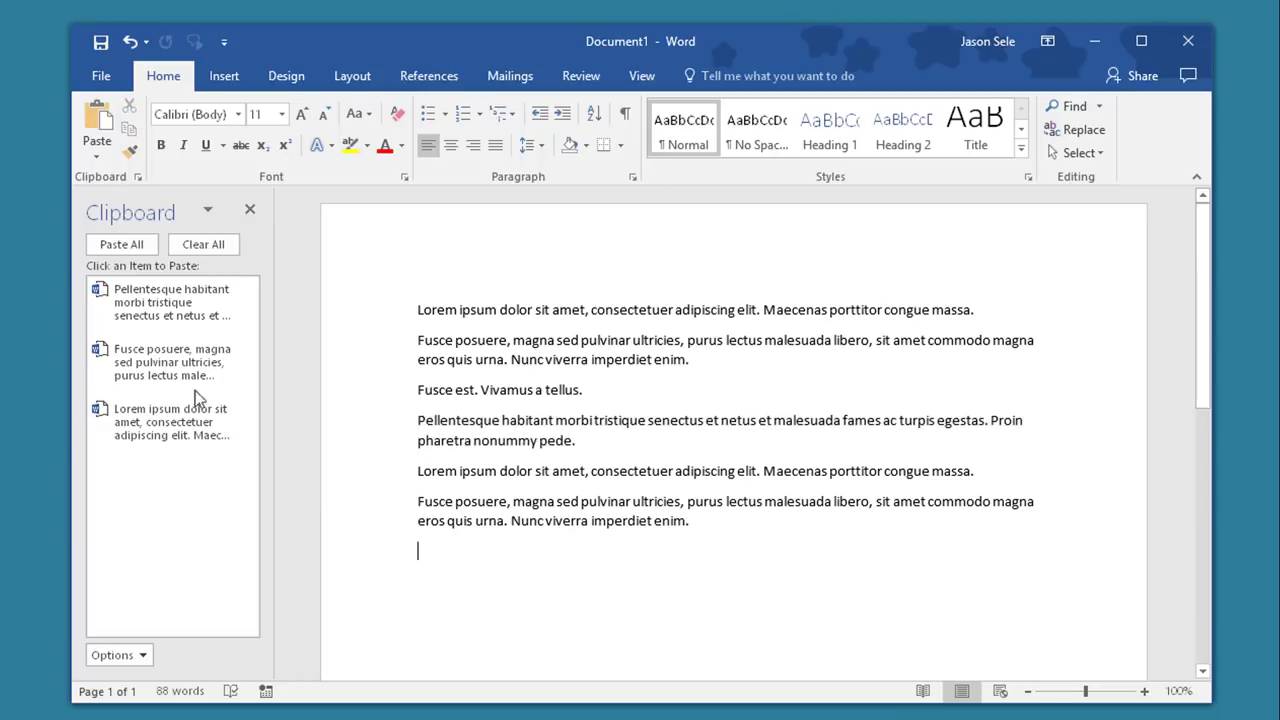
click(140, 370)
click(162, 440)
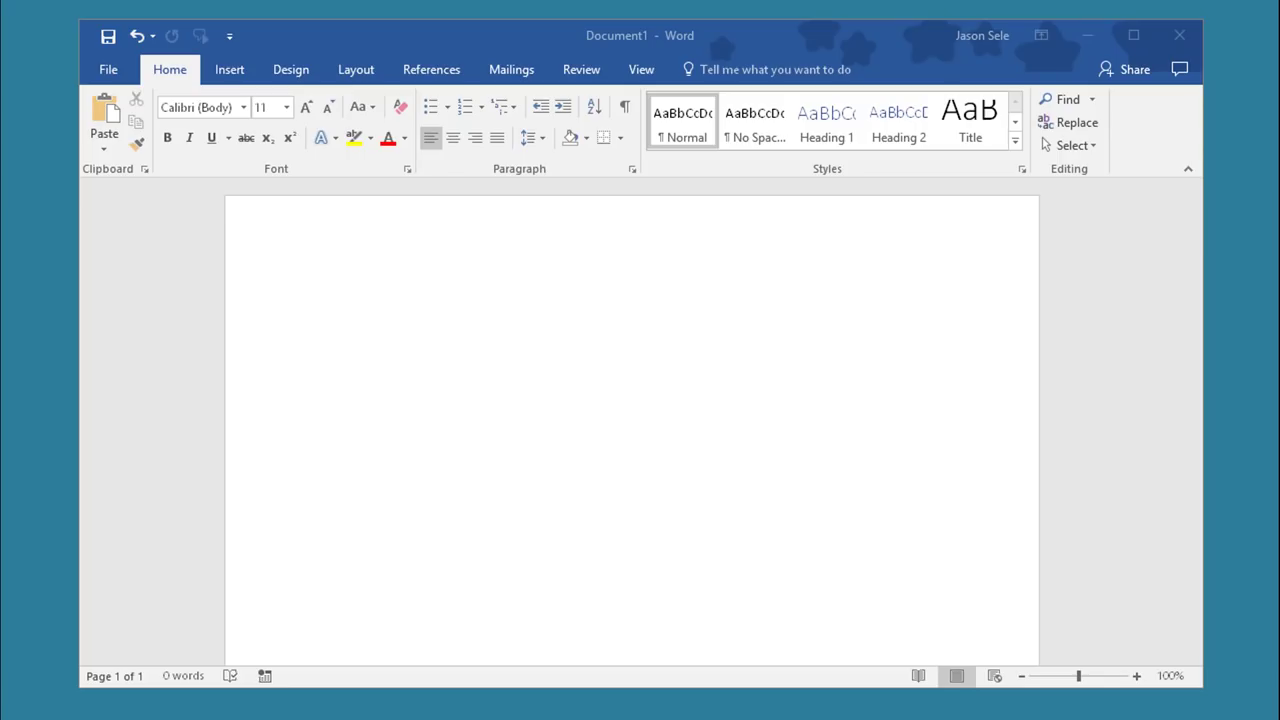
- Add Calculate from All Commands to the Quick Access Toolbar, then type and select 5*2+7
click(229, 40)
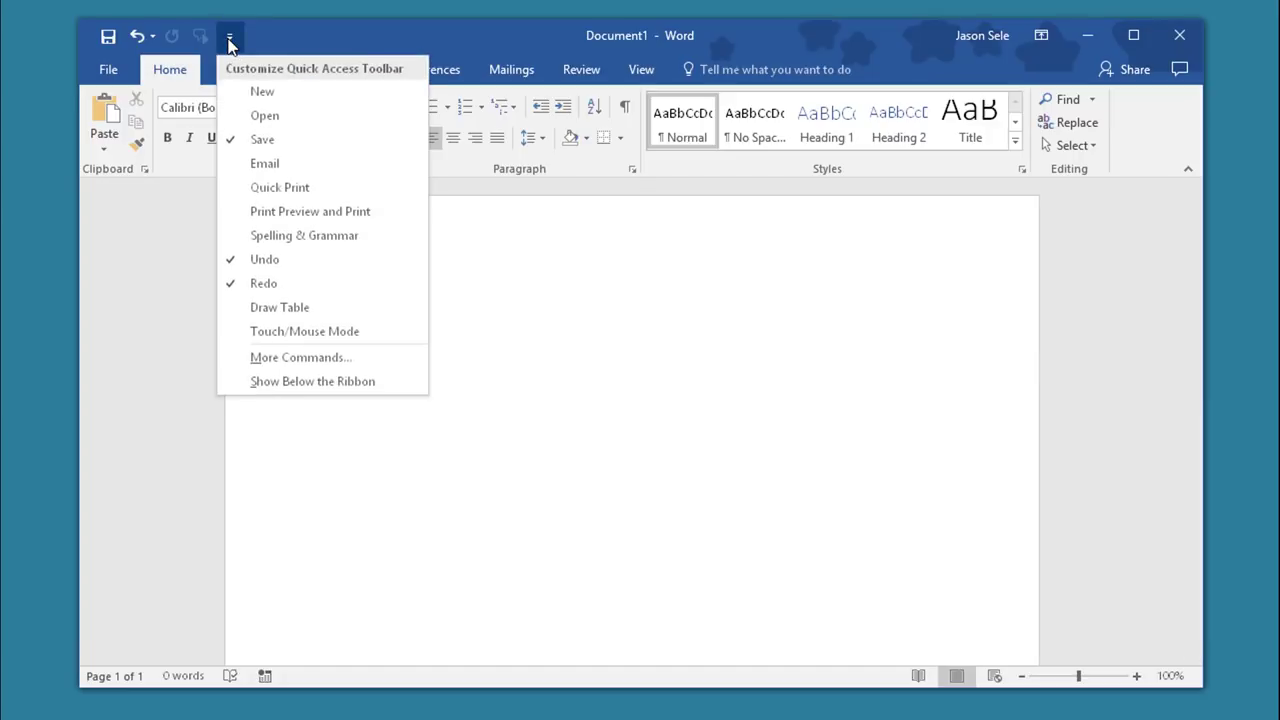
click(287, 358)
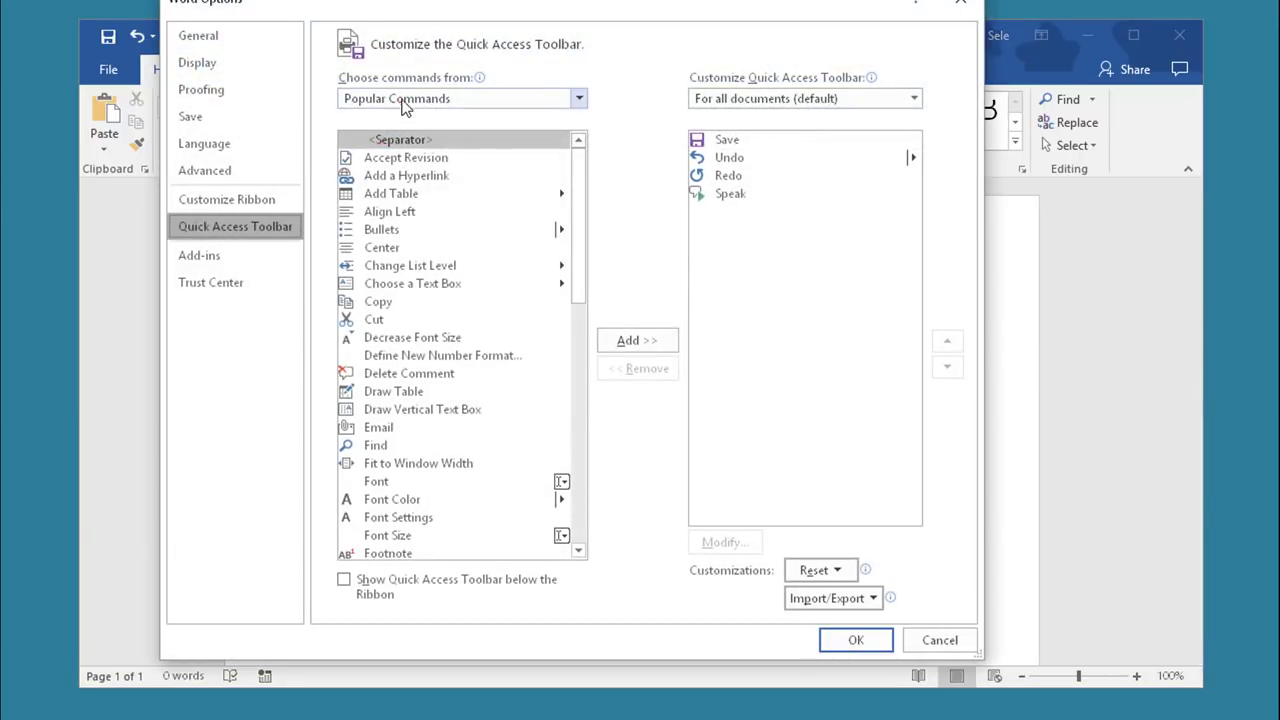
click(404, 100)
click(390, 160)
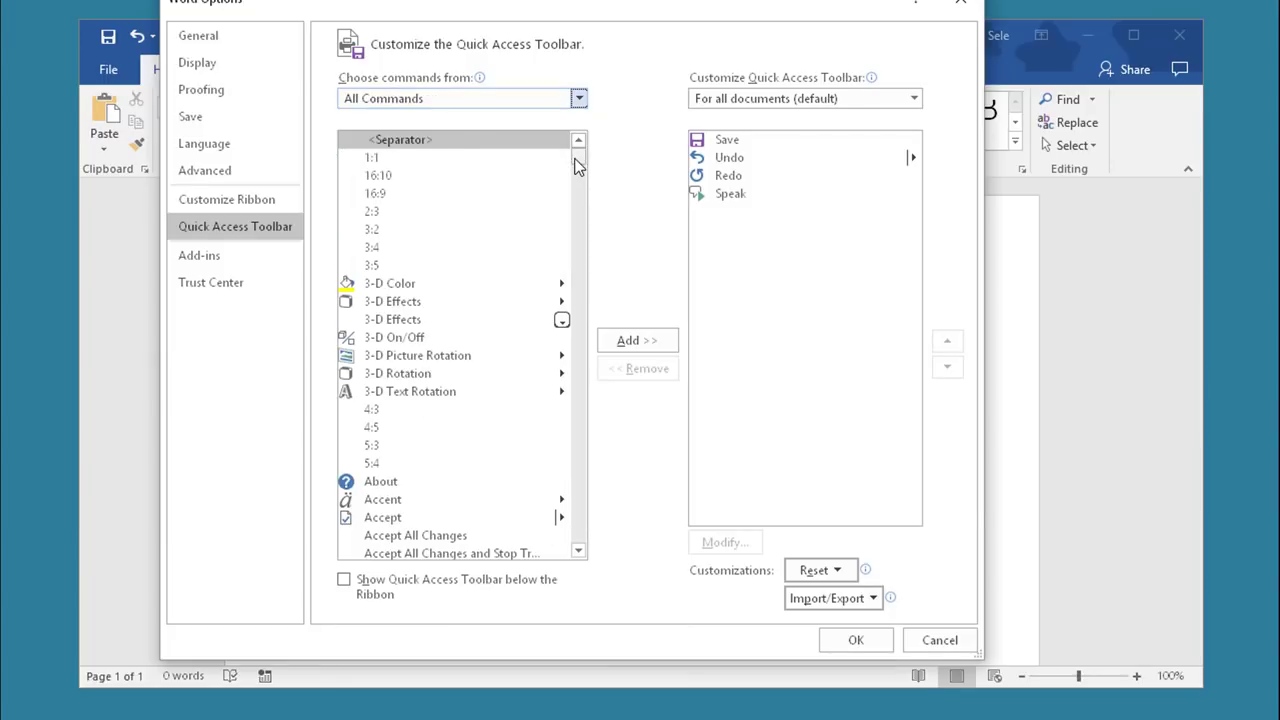
drag(577, 158, 584, 218)
scroll(584, 218, down, 10)
click(386, 279)
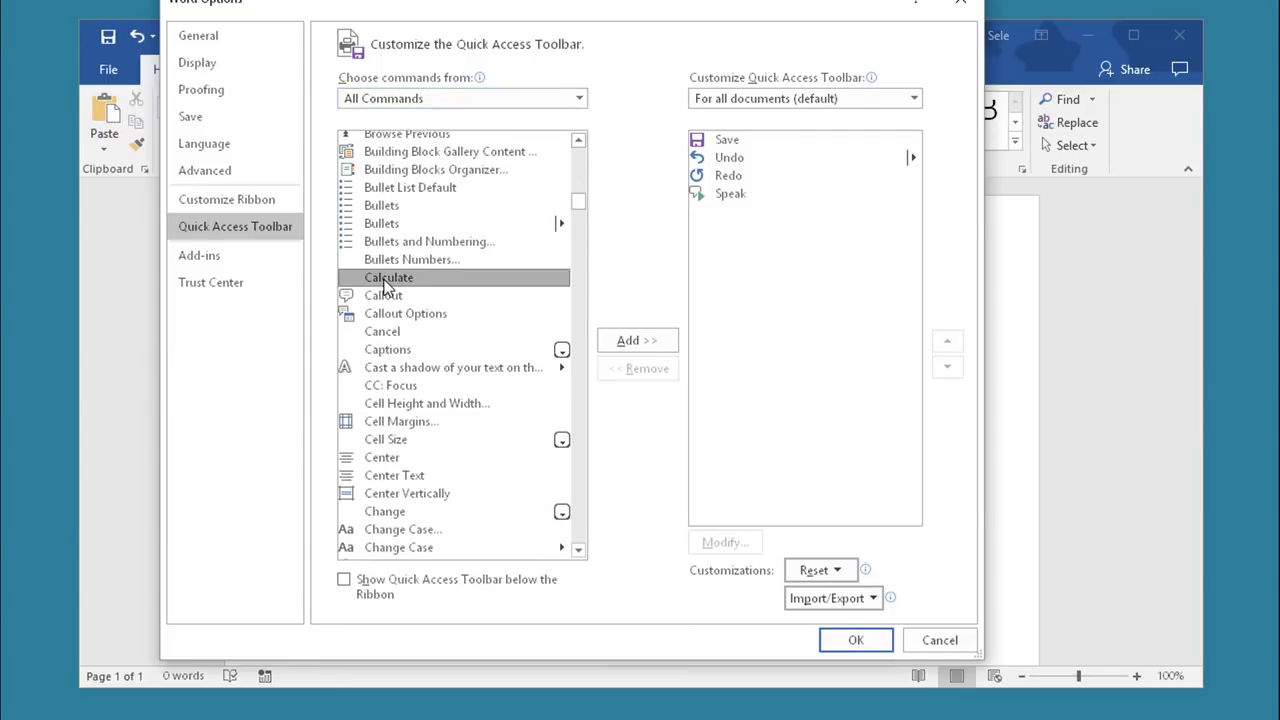
click(619, 341)
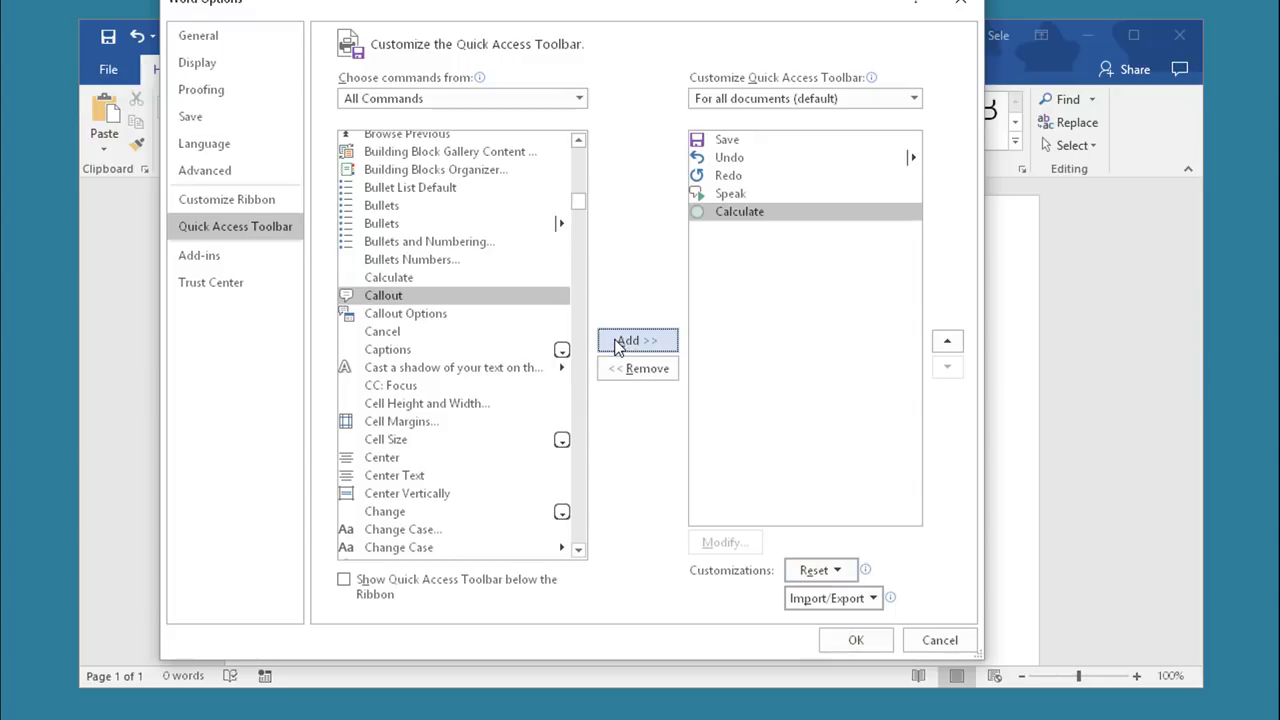
click(856, 640)
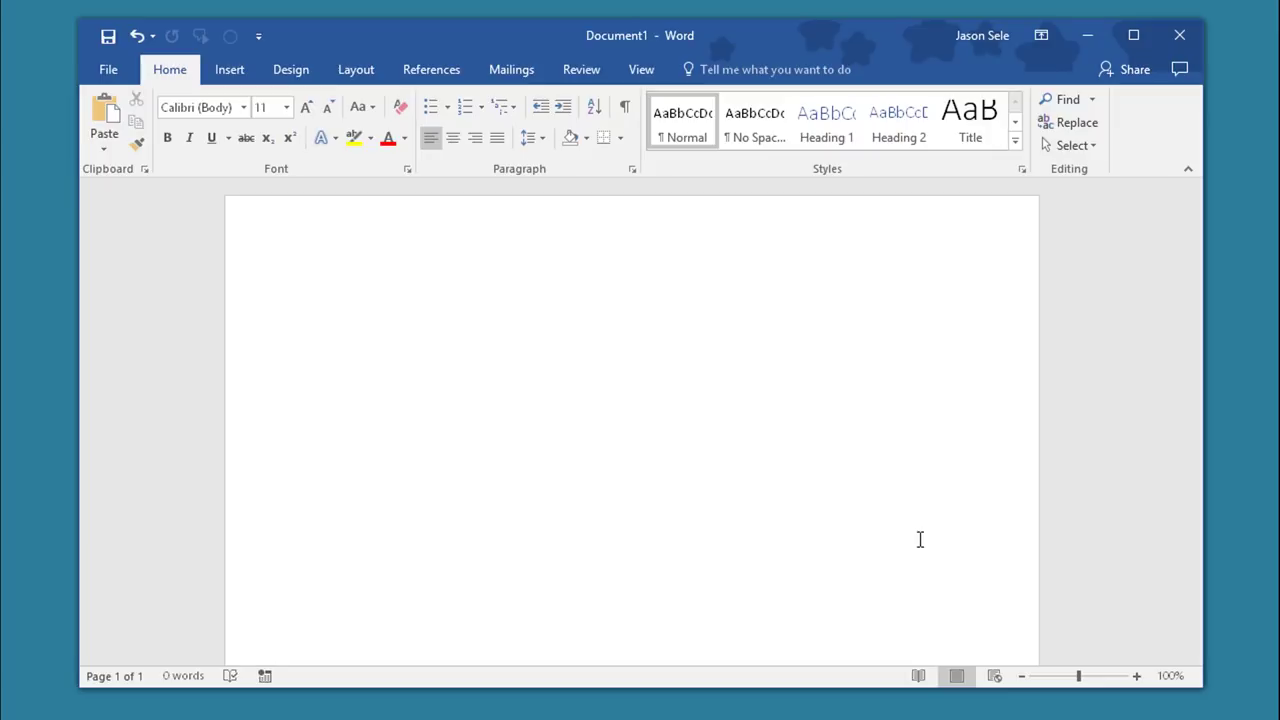
text(5*2+7)
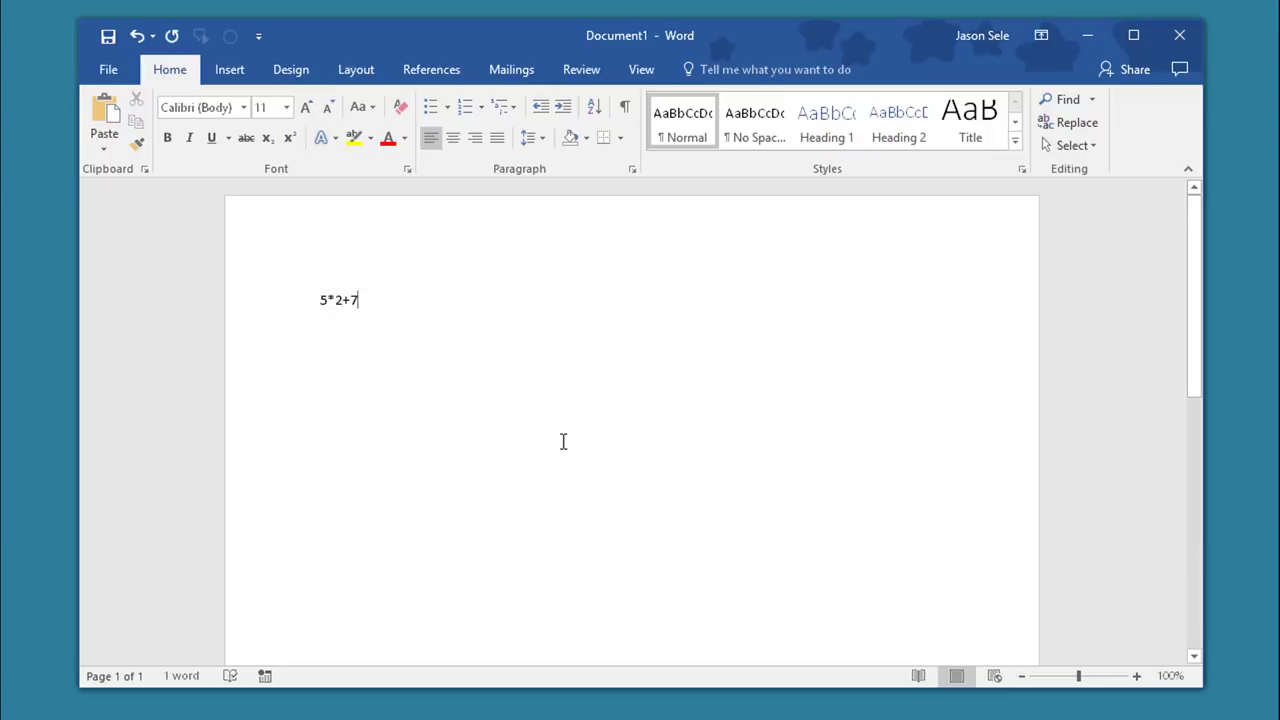
click(290, 300)
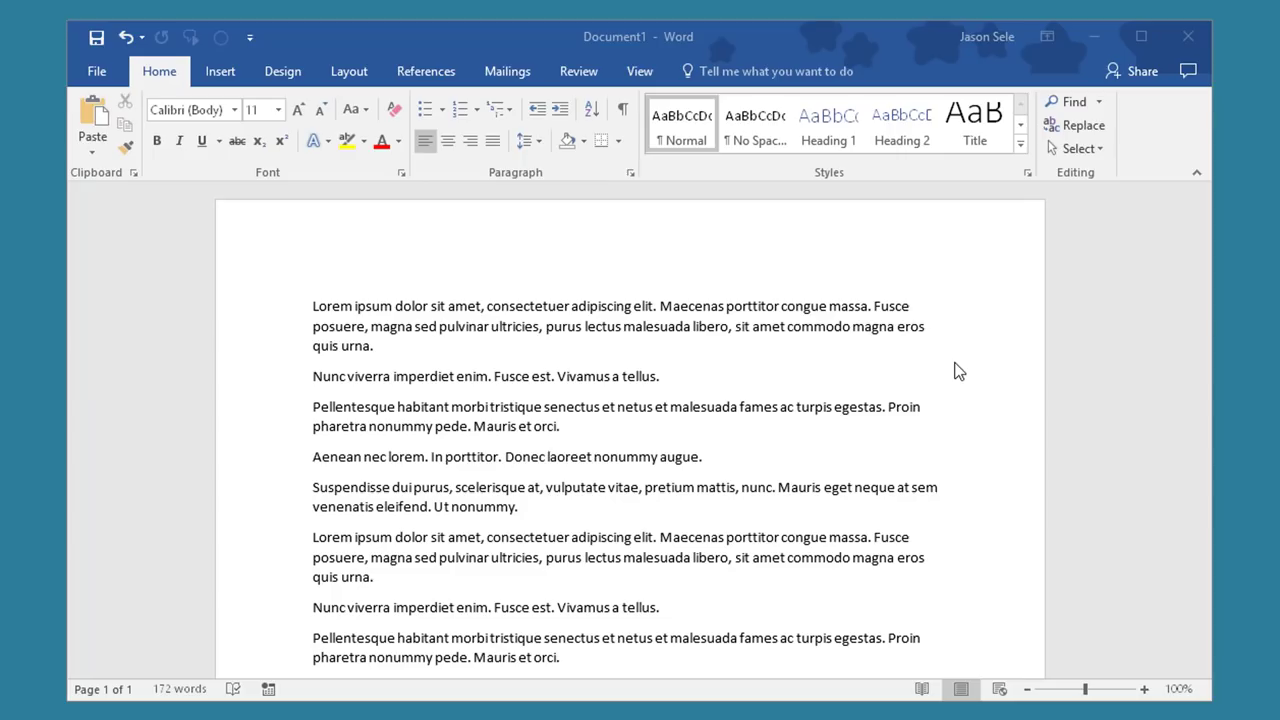
- Ctrl-scroll the lorem ipsum text out to 70% and back in to 110%
scroll(955, 371, down, 5)
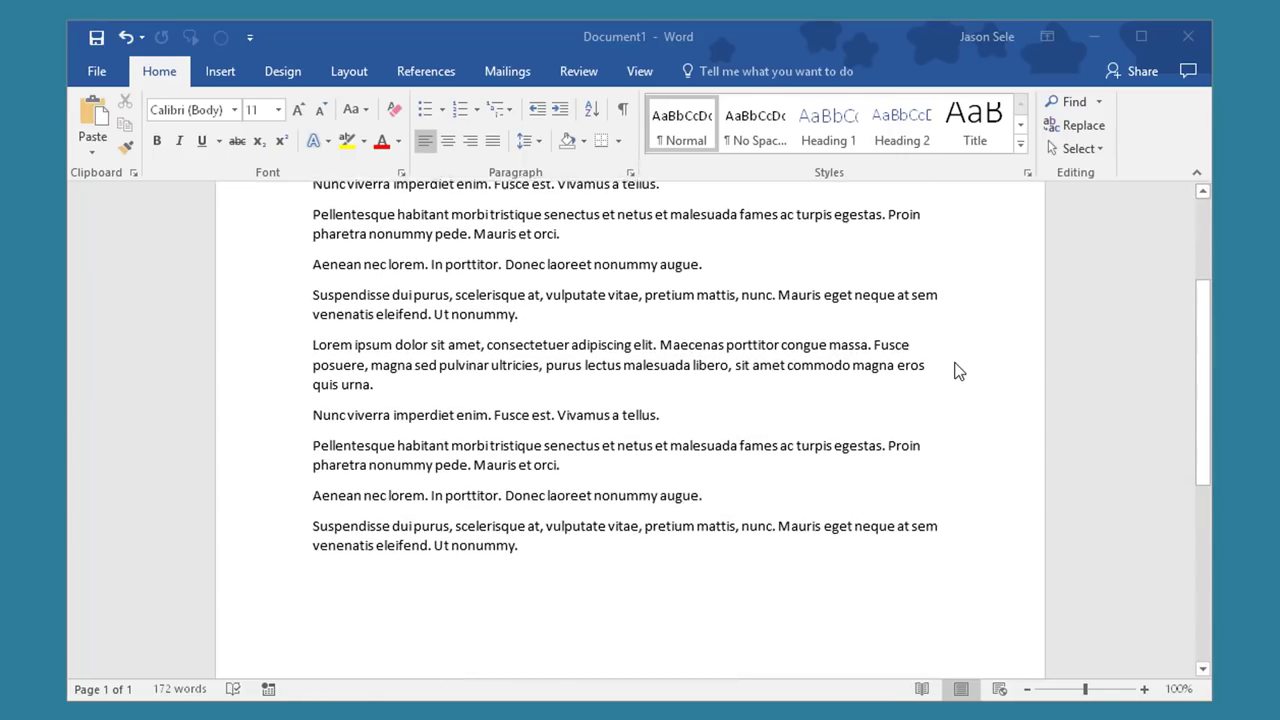
scroll(955, 371, up, 2)
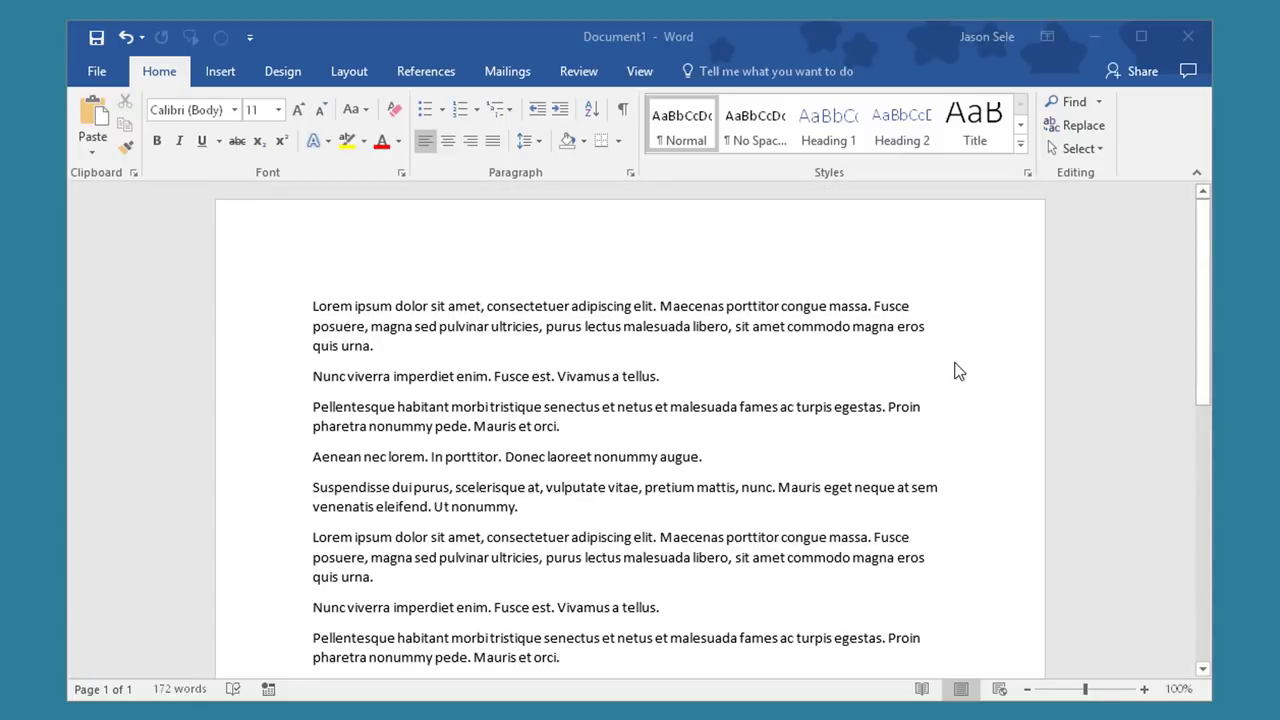
scroll(955, 371, down, 3)
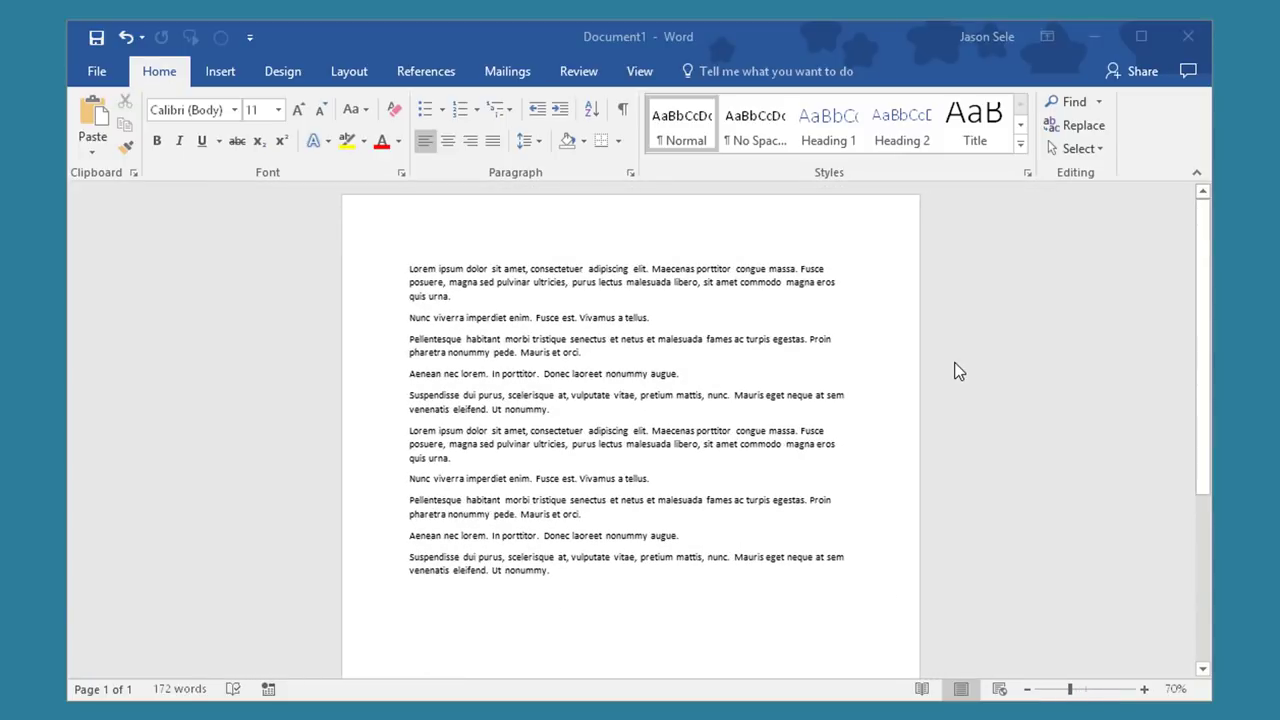
scroll(955, 371, up, 4)
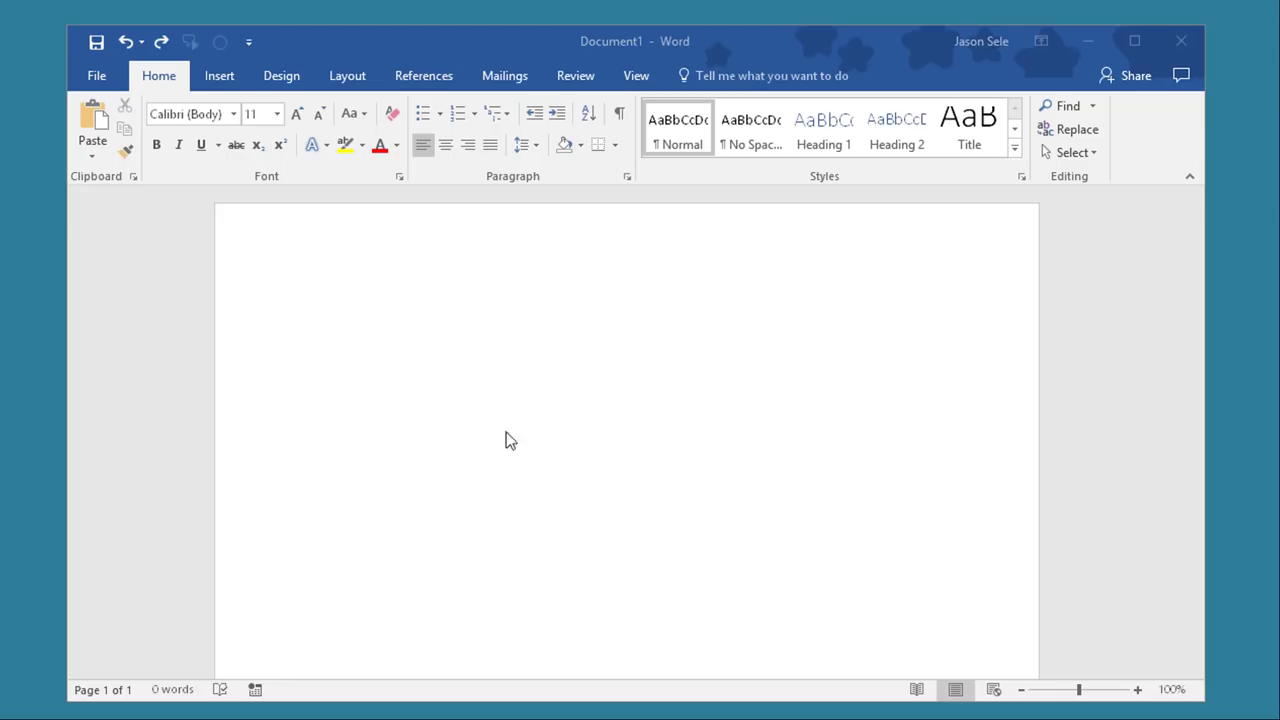
- Insert a 6-column by 8-row table from the Insert tab's table grid
click(220, 80)
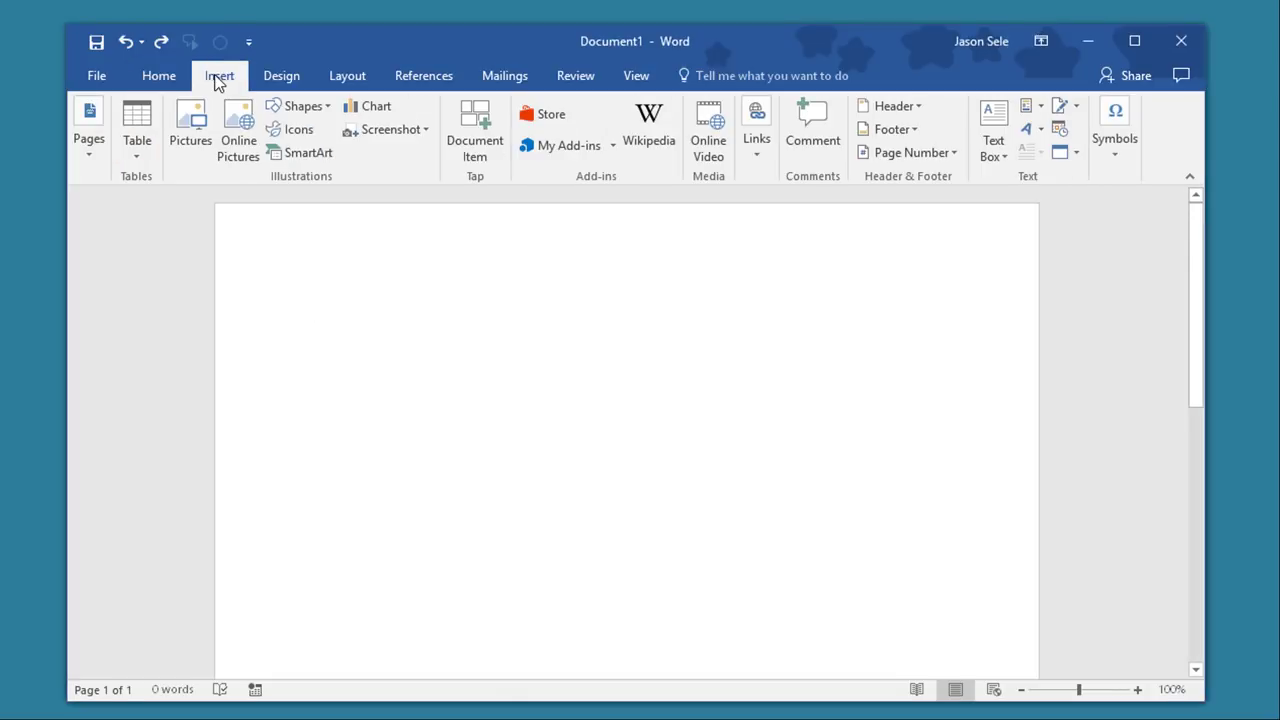
click(138, 121)
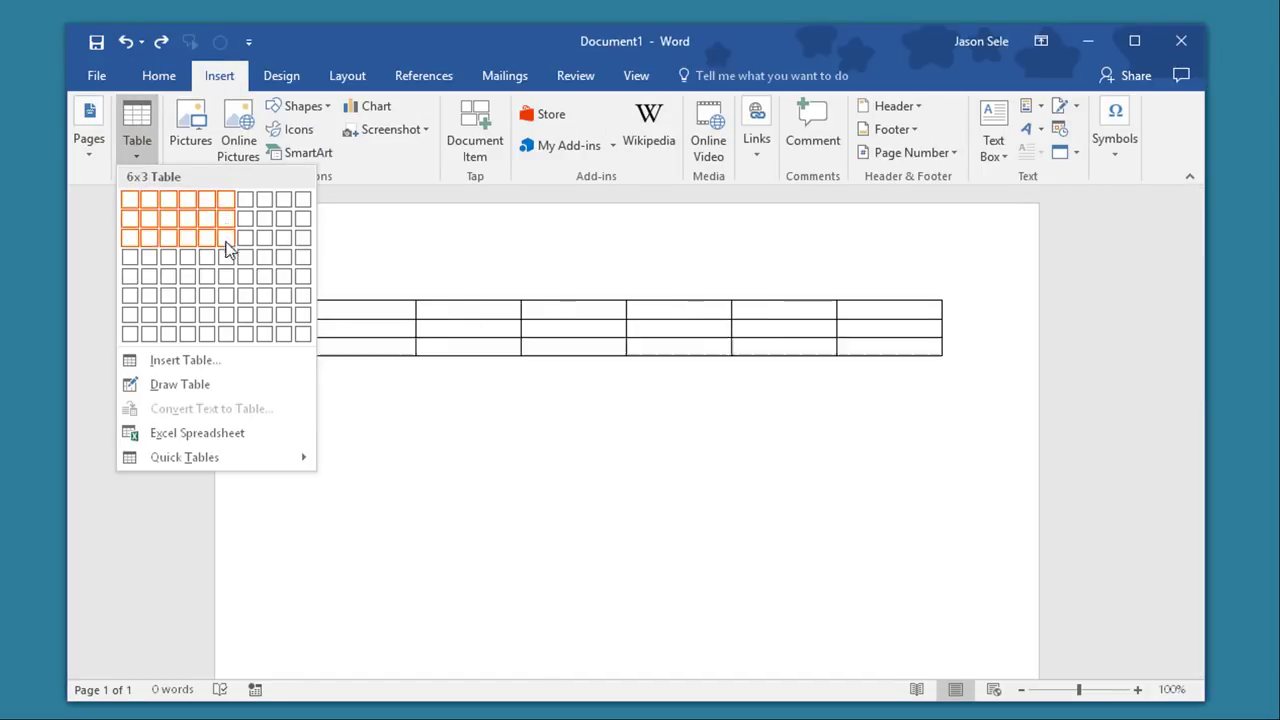
click(229, 336)
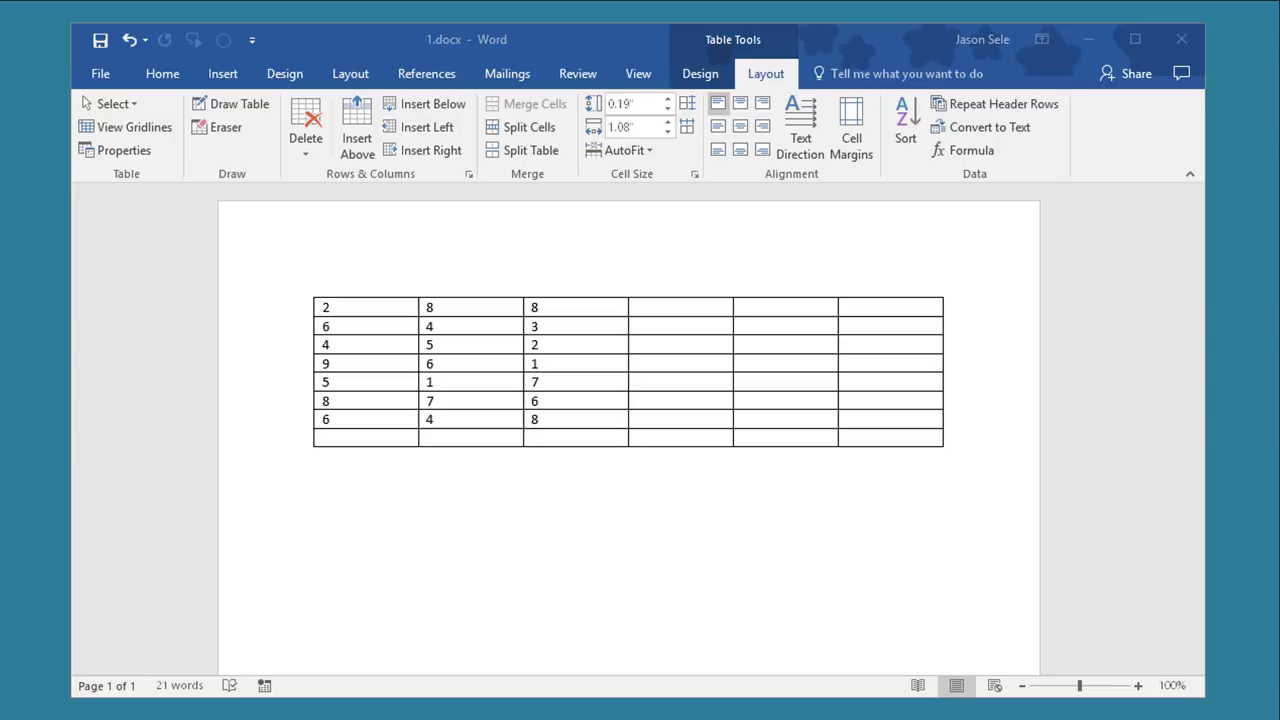
- Apply the =SUM(LEFT) formula to row one's fourth cell, giving 18
click(647, 307)
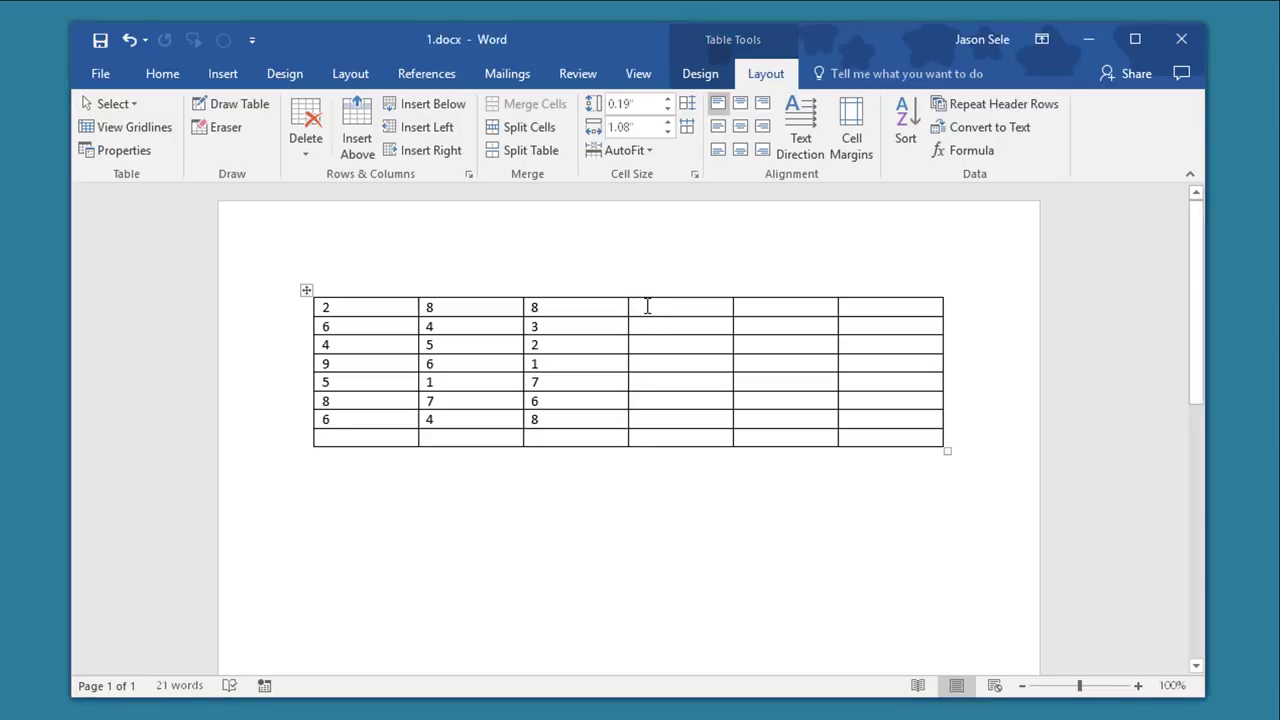
click(960, 150)
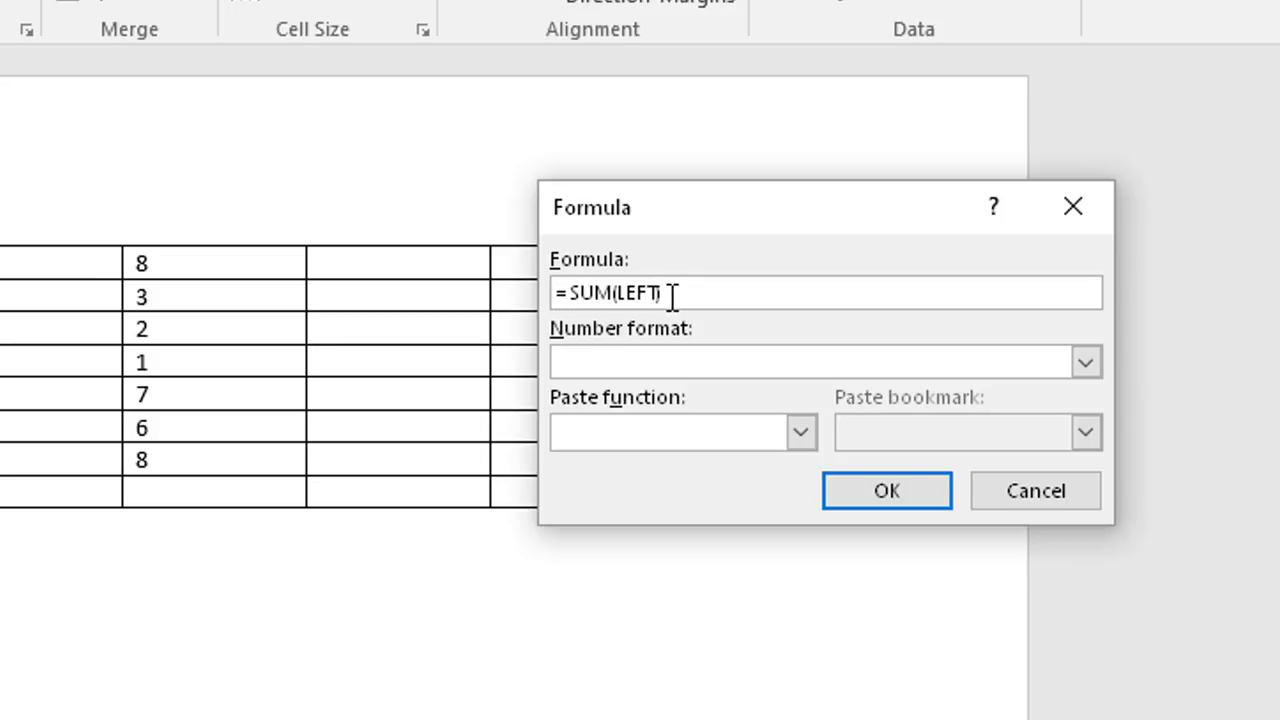
click(800, 432)
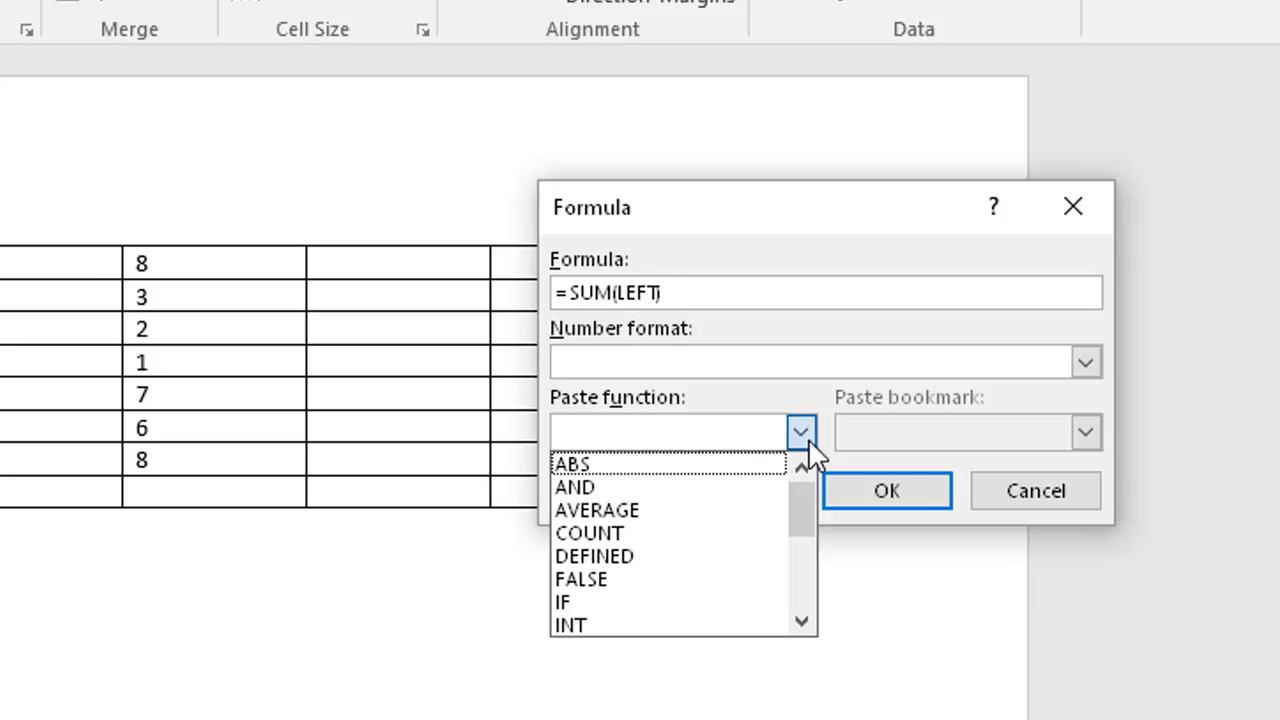
drag(810, 498, 828, 590)
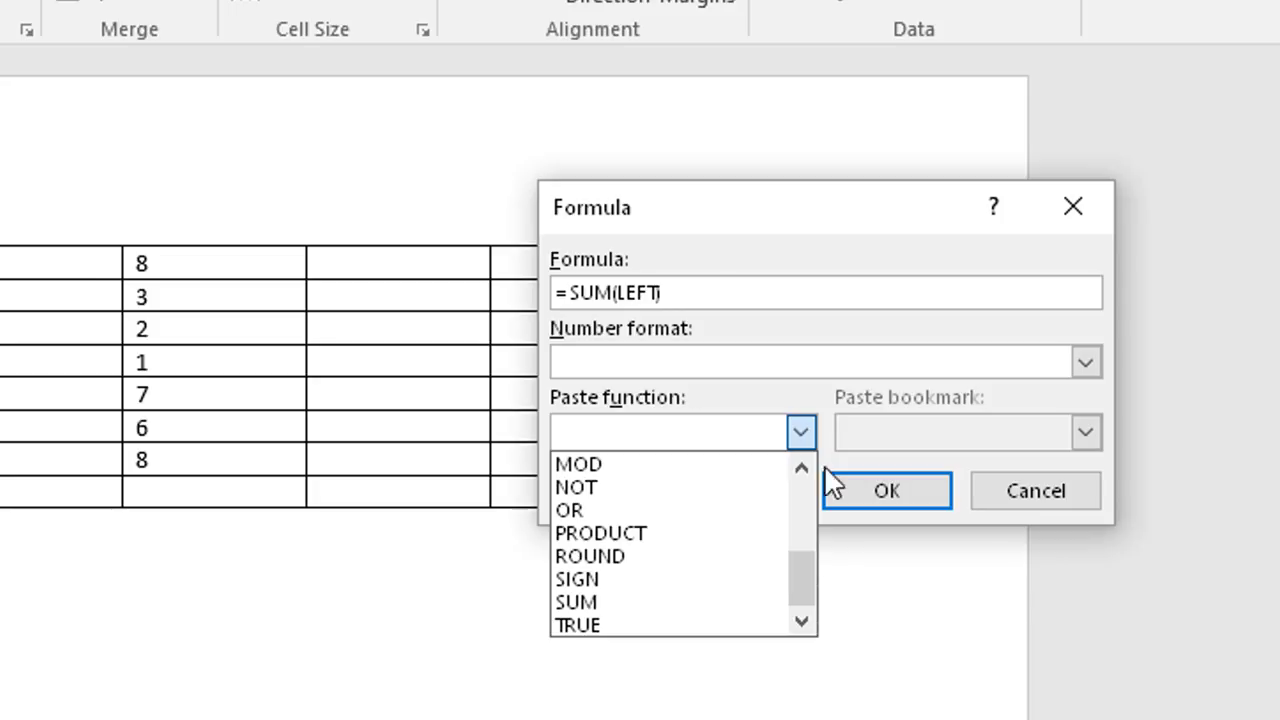
click(686, 290)
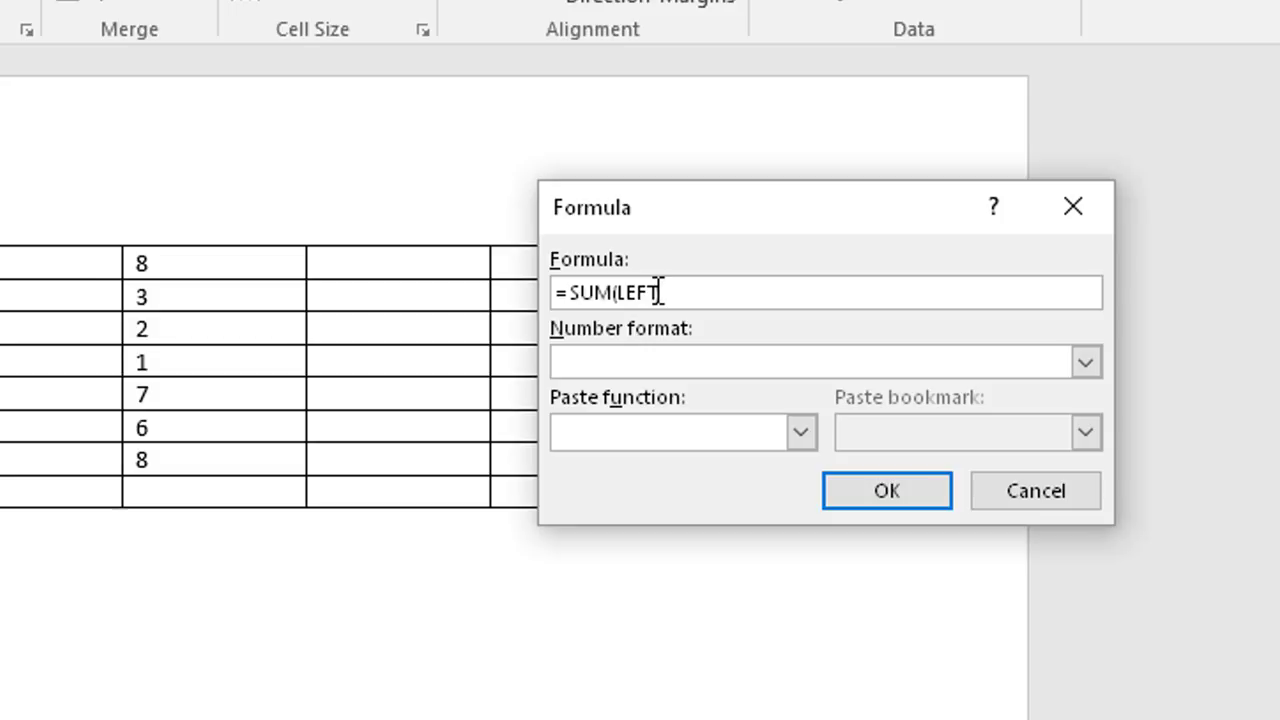
click(892, 493)
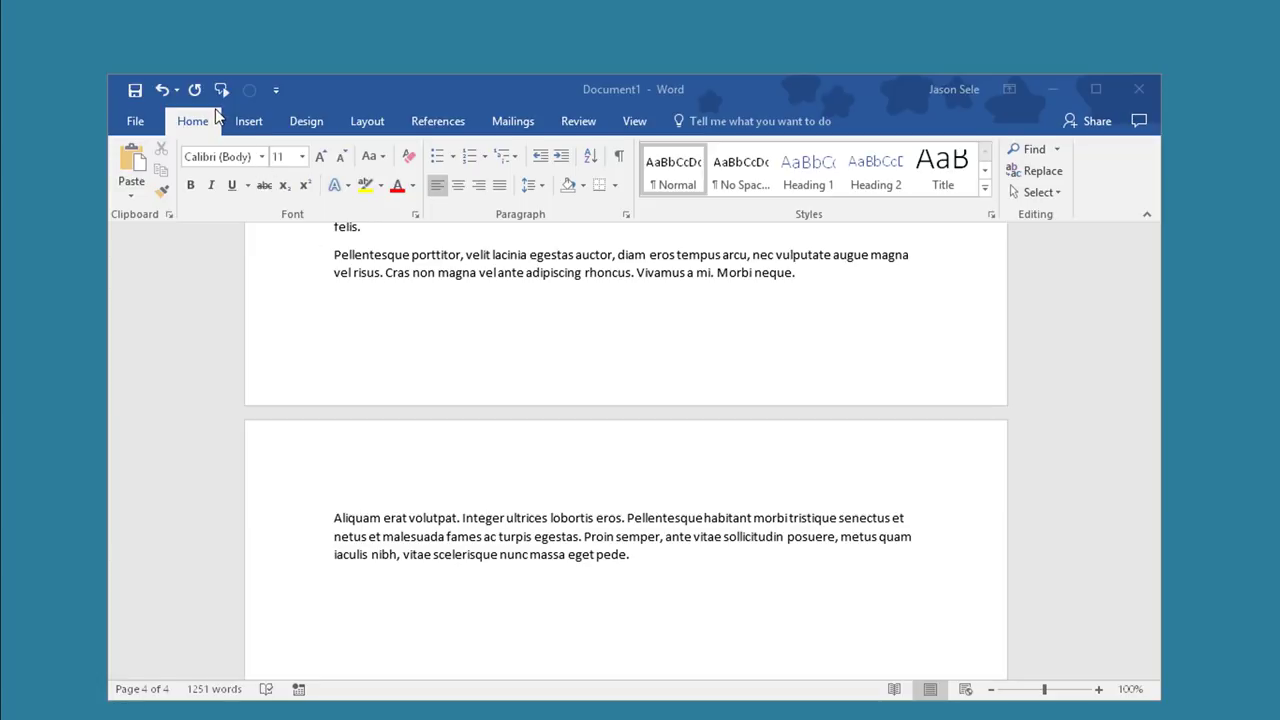
- Add Shrink One Page from All Commands to the Quick Access Toolbar and shrink the whole document to 3 pages
click(275, 90)
click(328, 397)
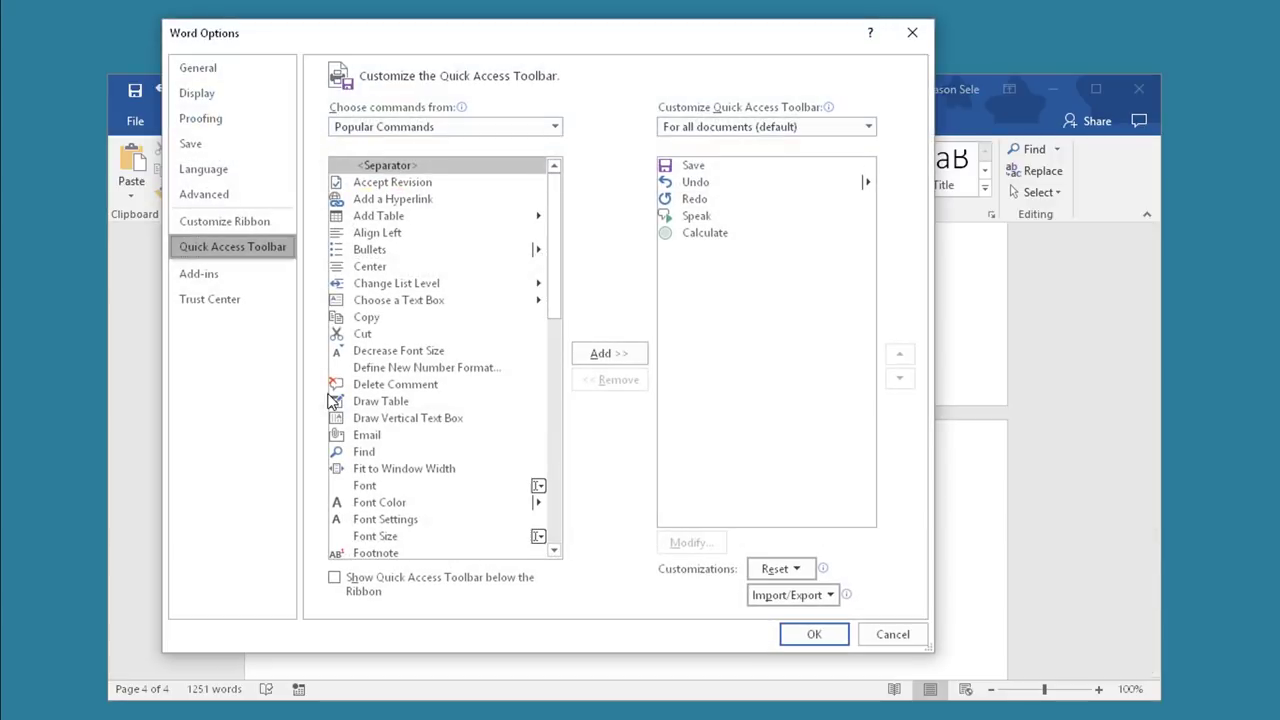
click(389, 129)
key(Escape)
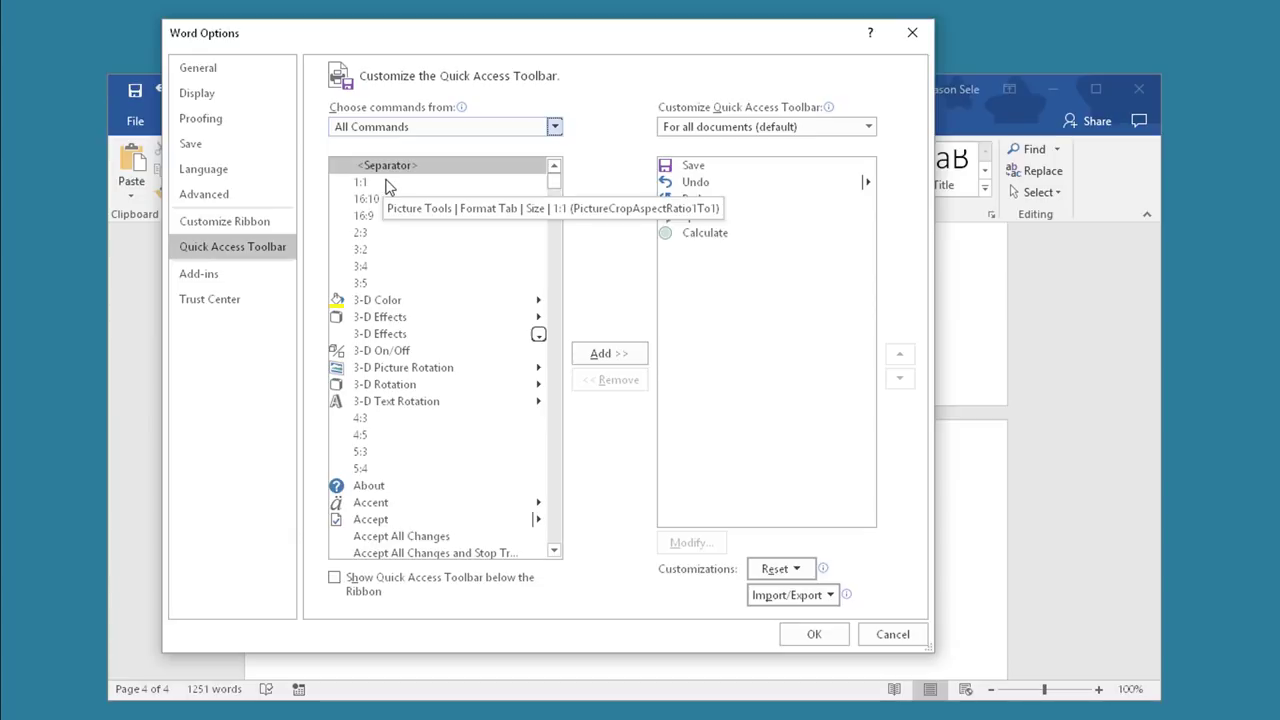
drag(554, 180, 563, 480)
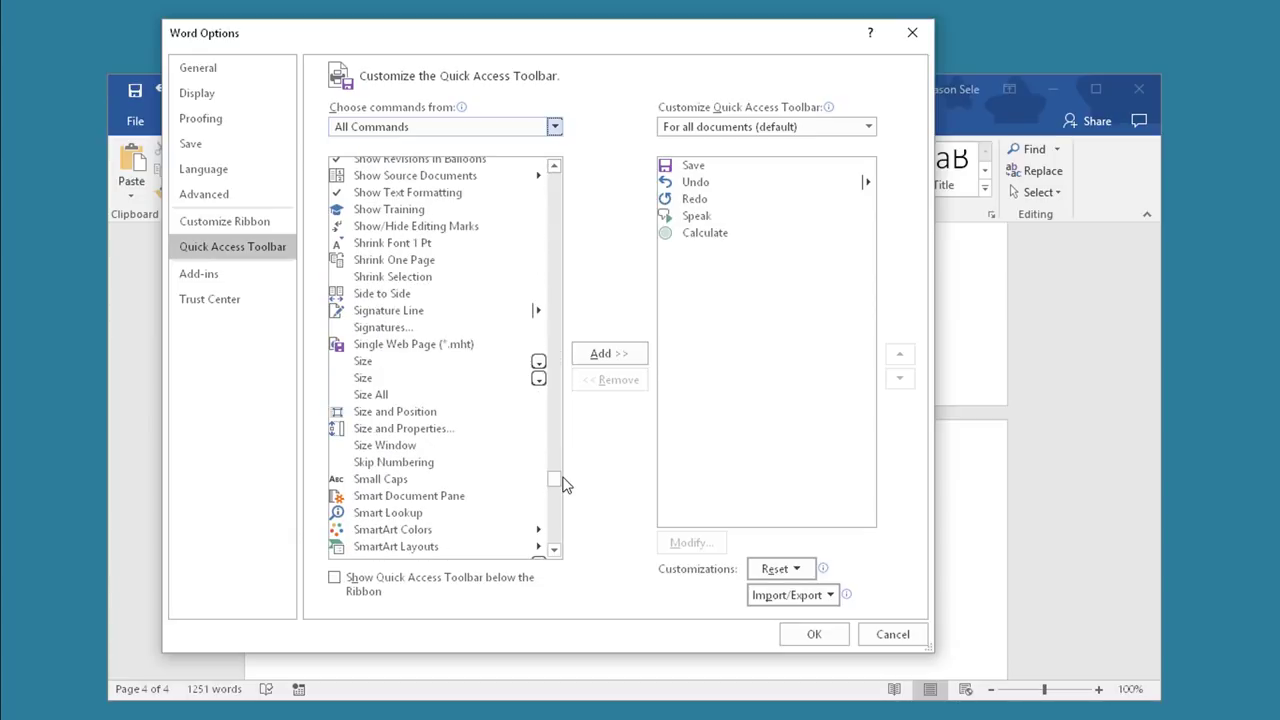
click(380, 262)
click(597, 357)
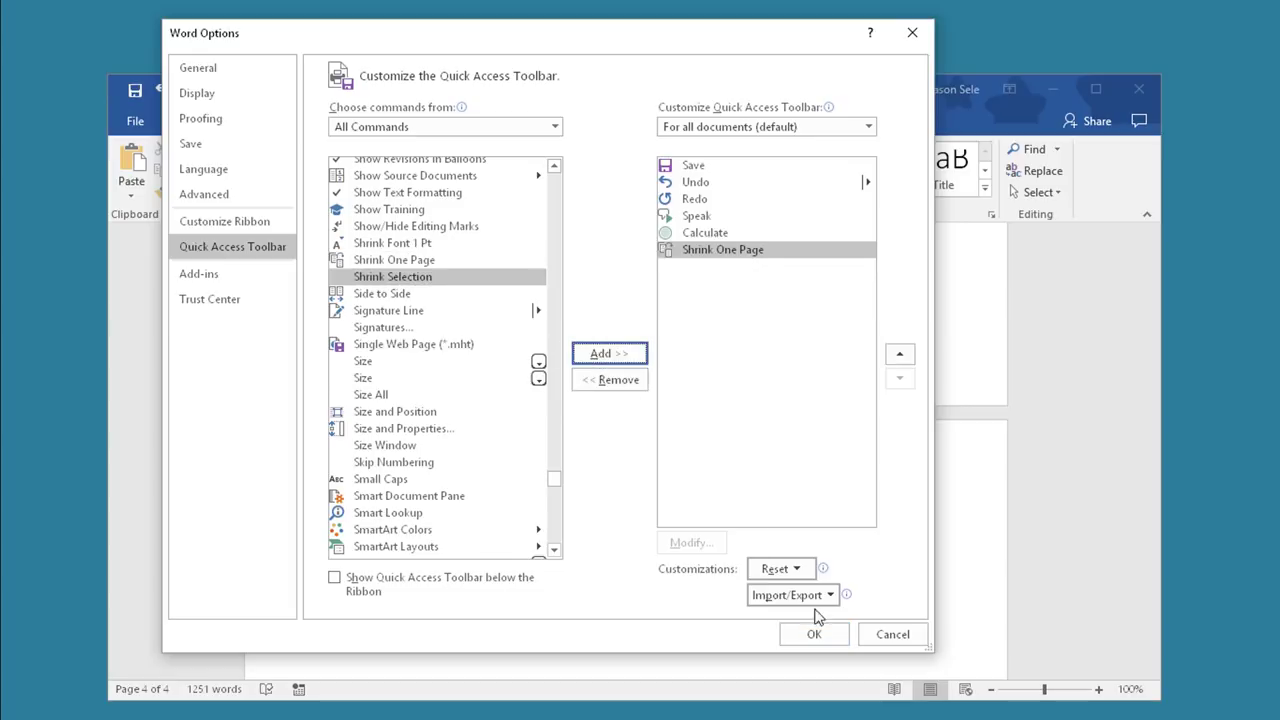
click(818, 634)
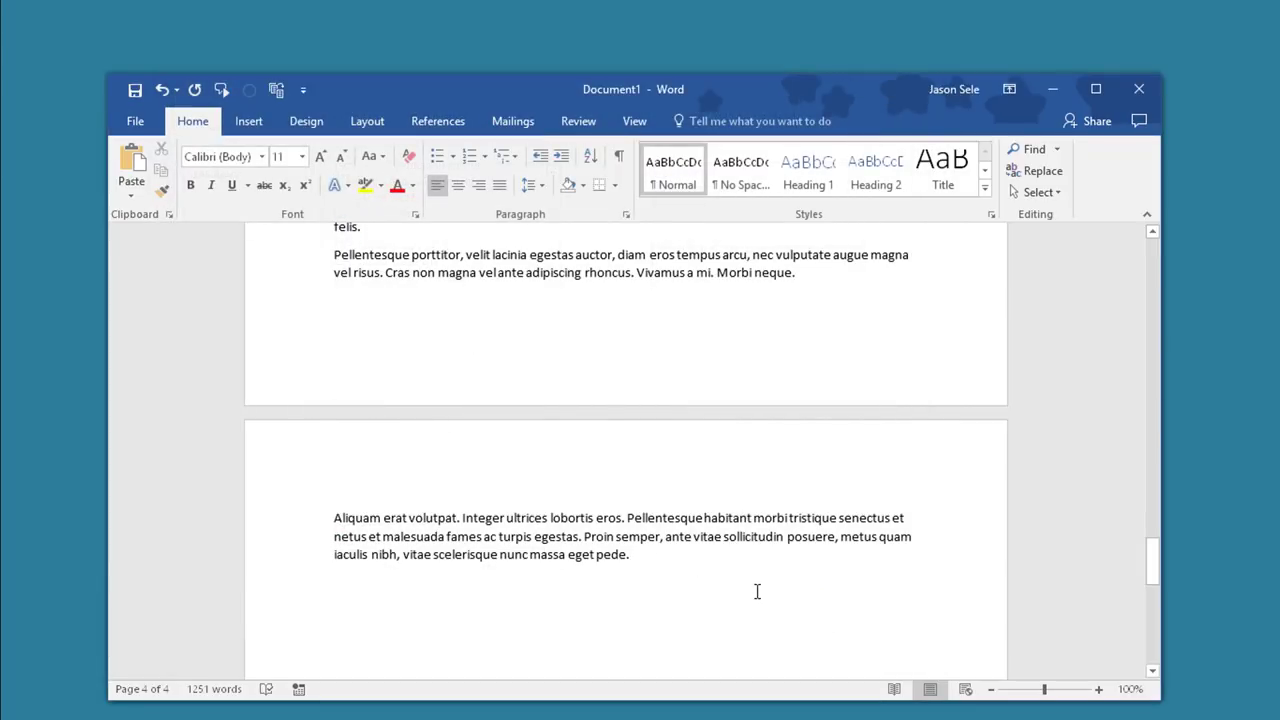
key(ctrl+a)
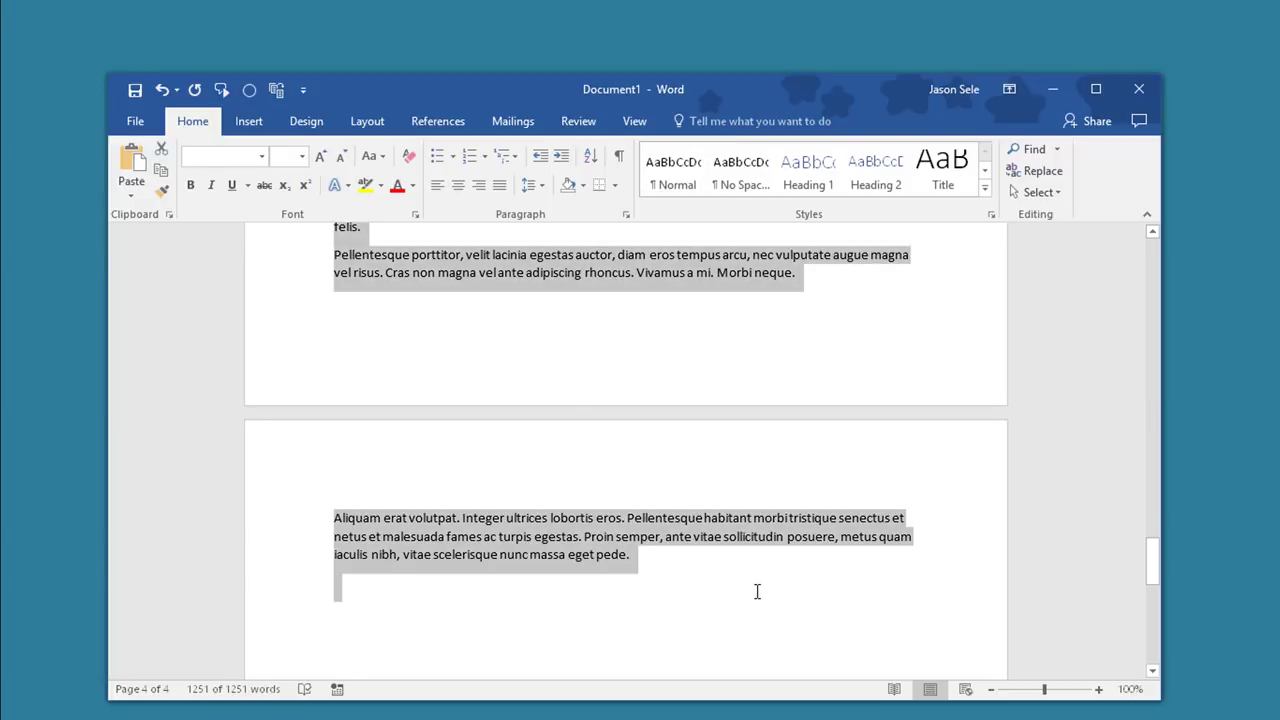
click(276, 88)
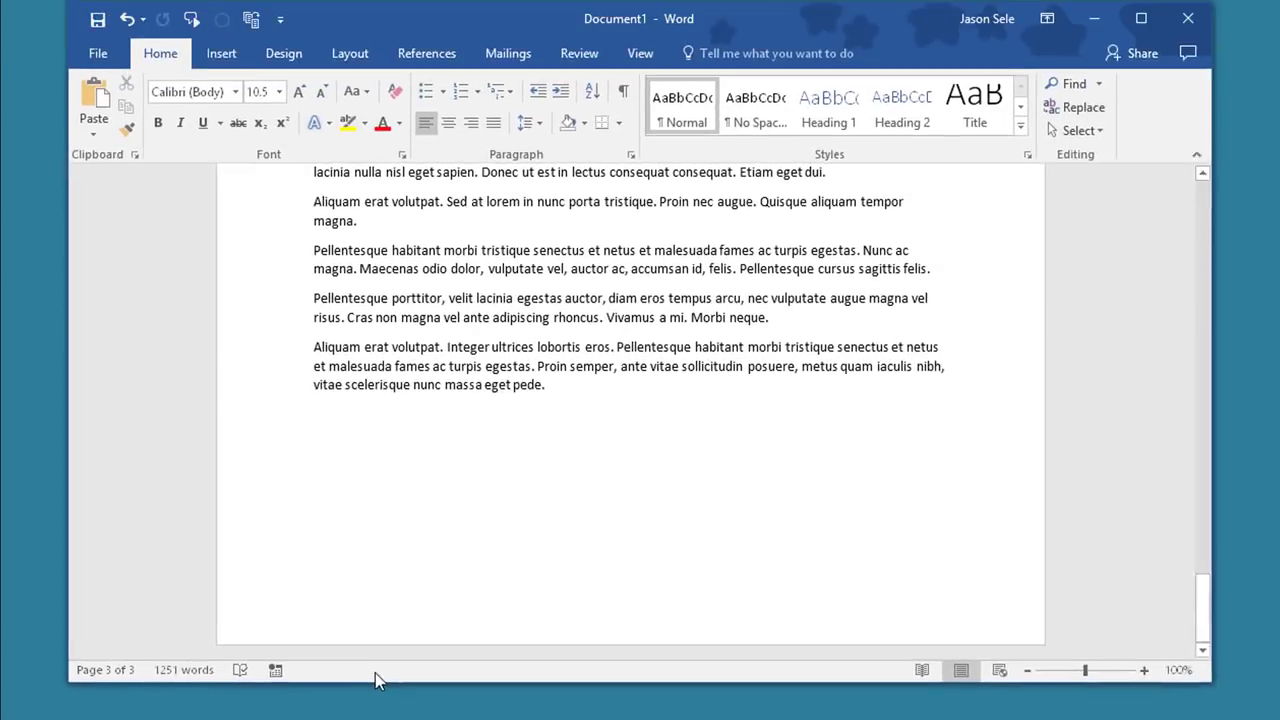
- Turn on Line Number in the status bar's customization menu
right_click(726, 628)
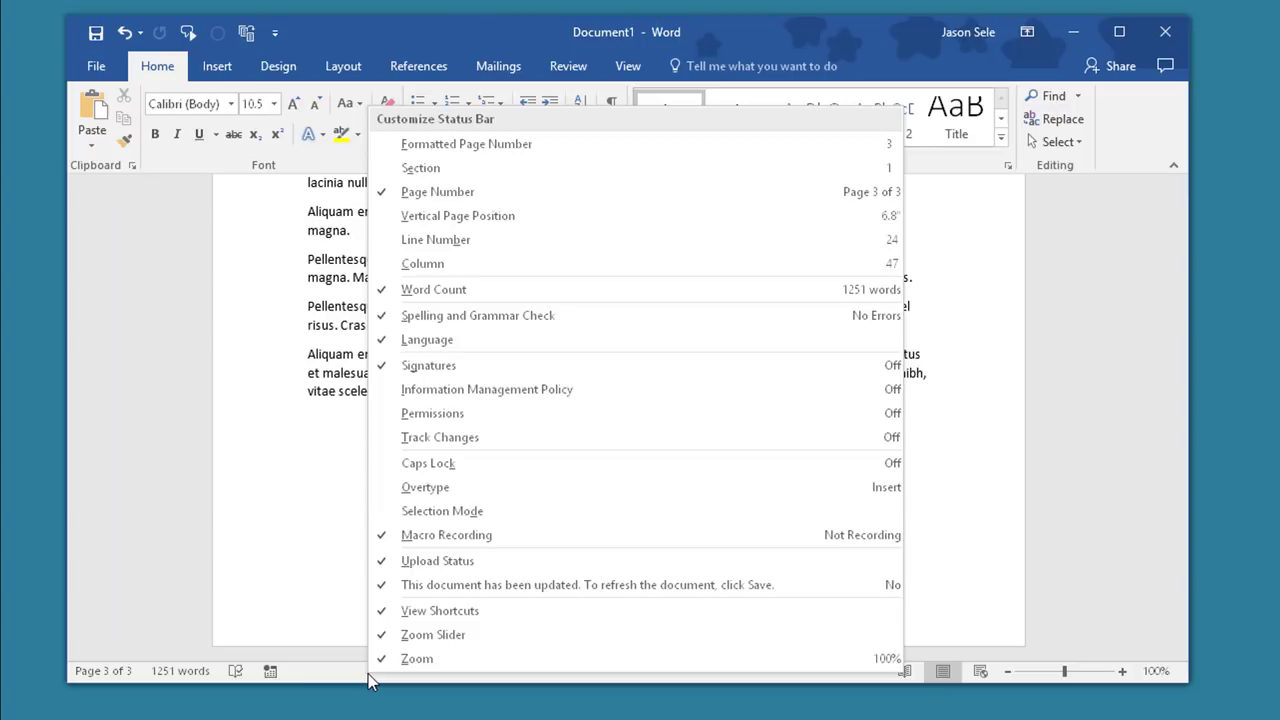
click(425, 245)
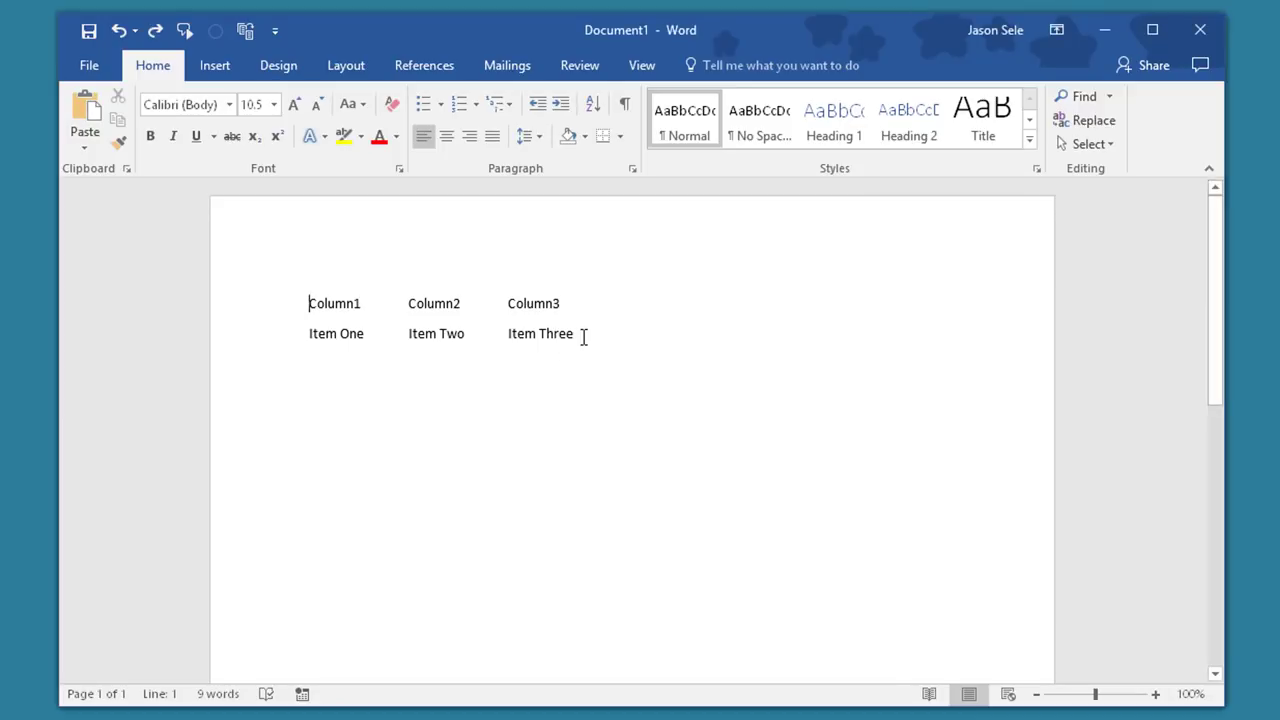
- Convert the two tab-separated lines, Column1 through Item Three, into a three-column table
drag(582, 335, 288, 302)
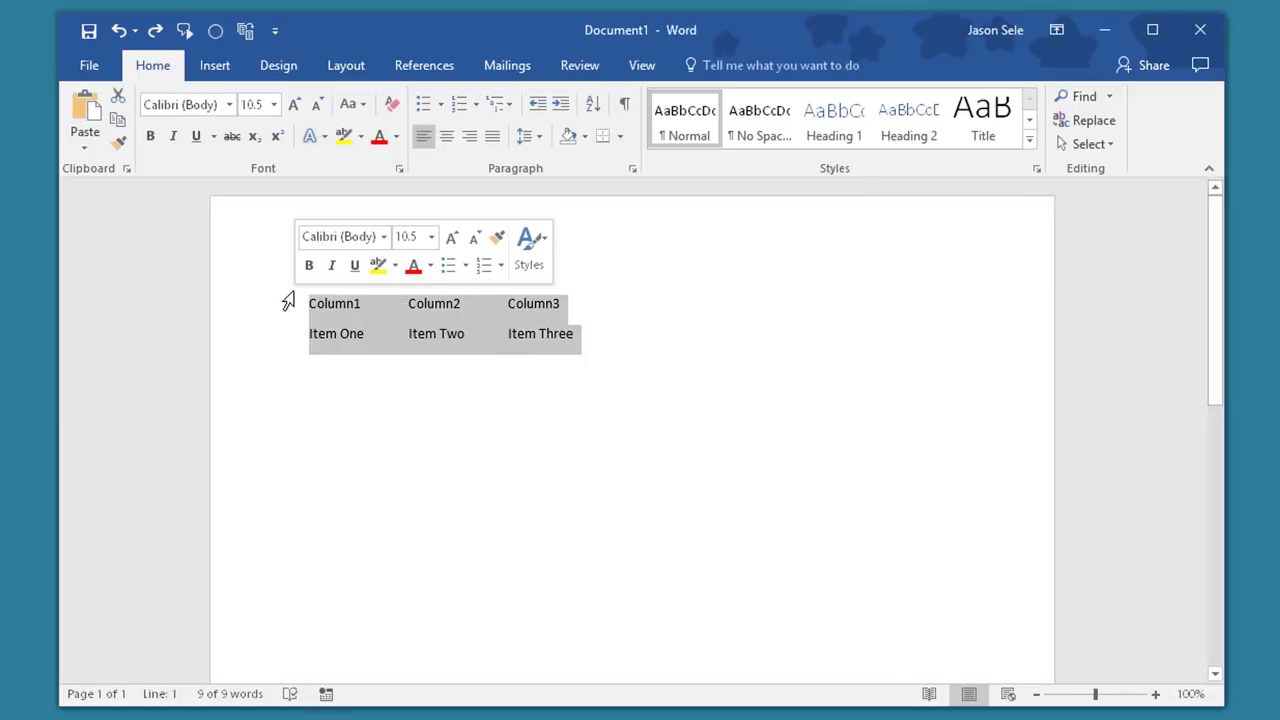
click(215, 66)
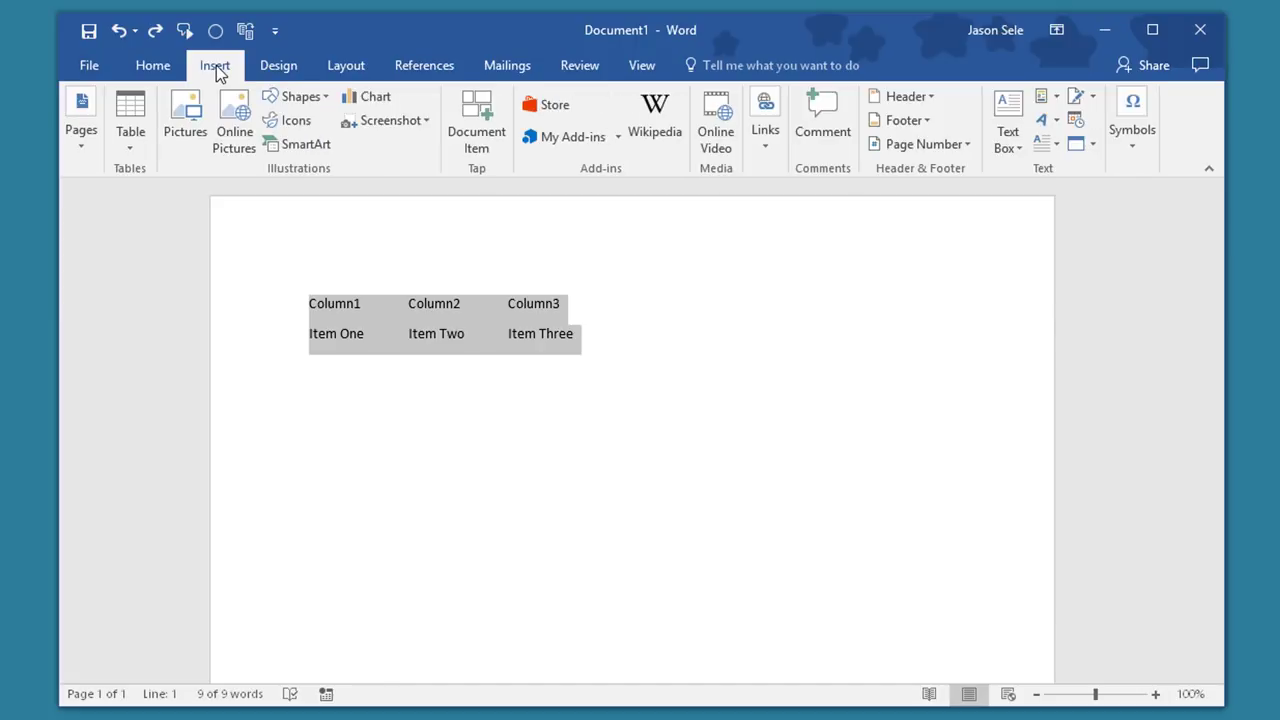
click(137, 140)
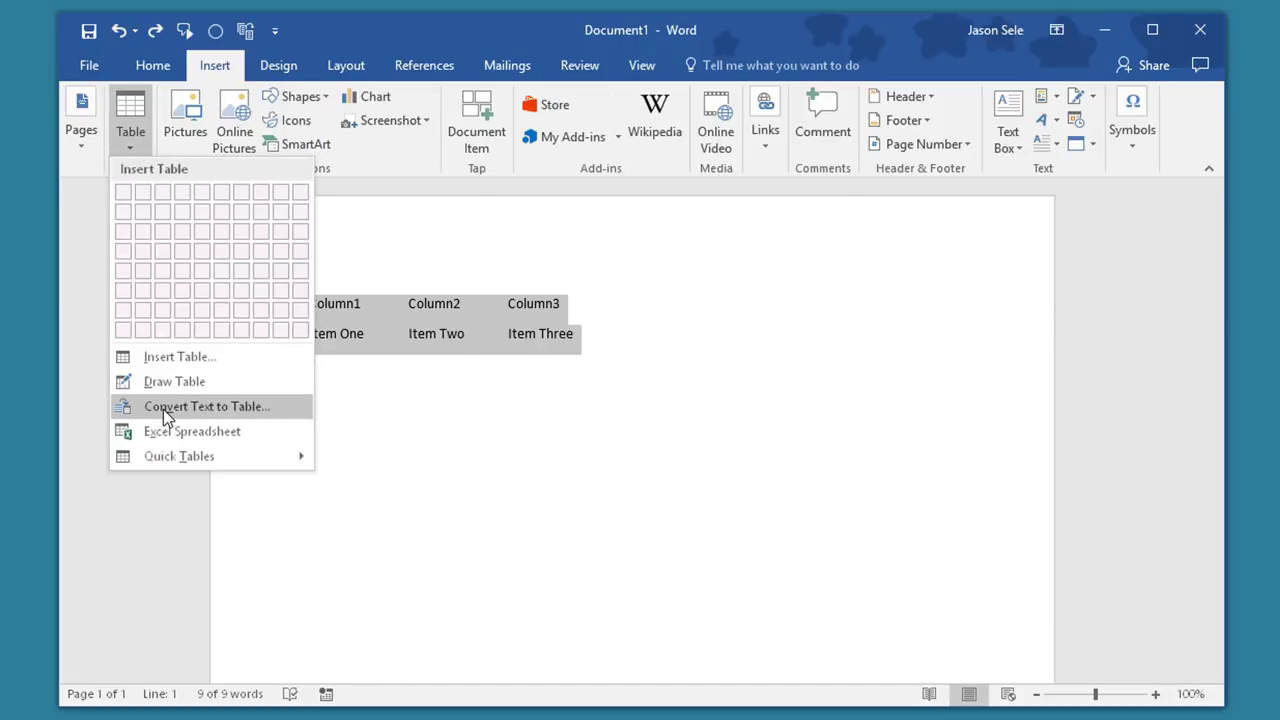
click(208, 412)
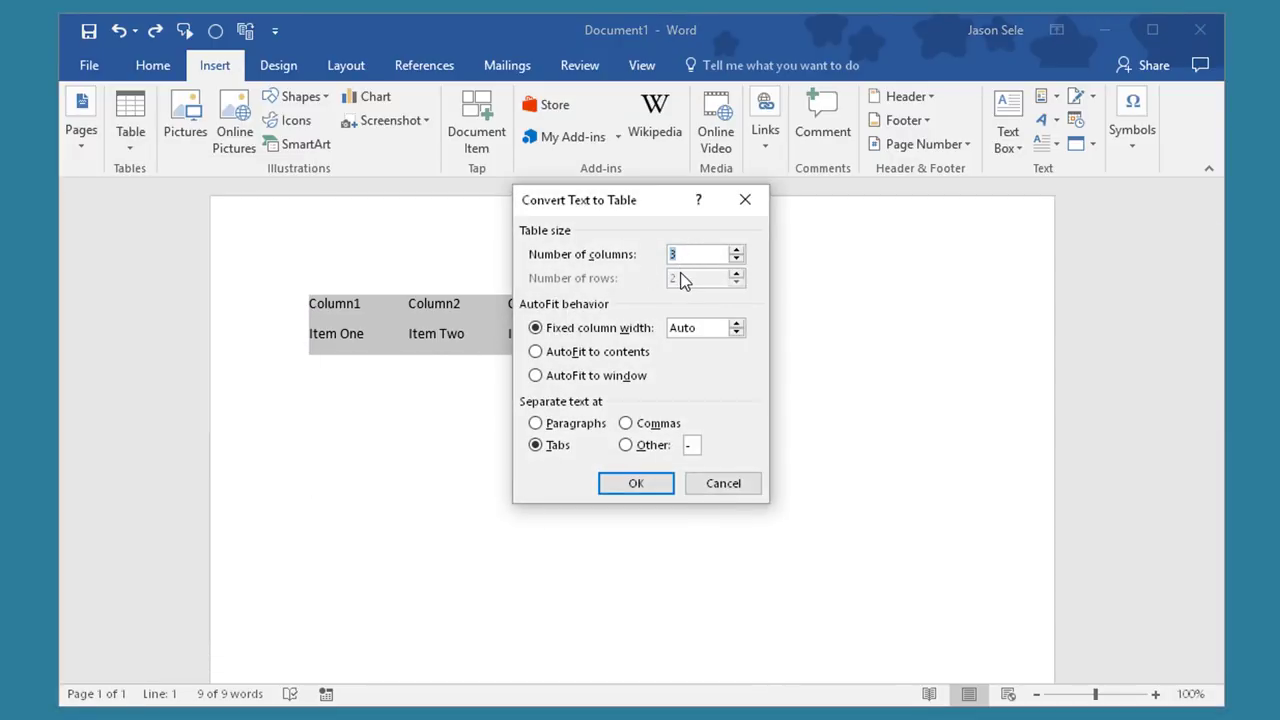
click(638, 484)
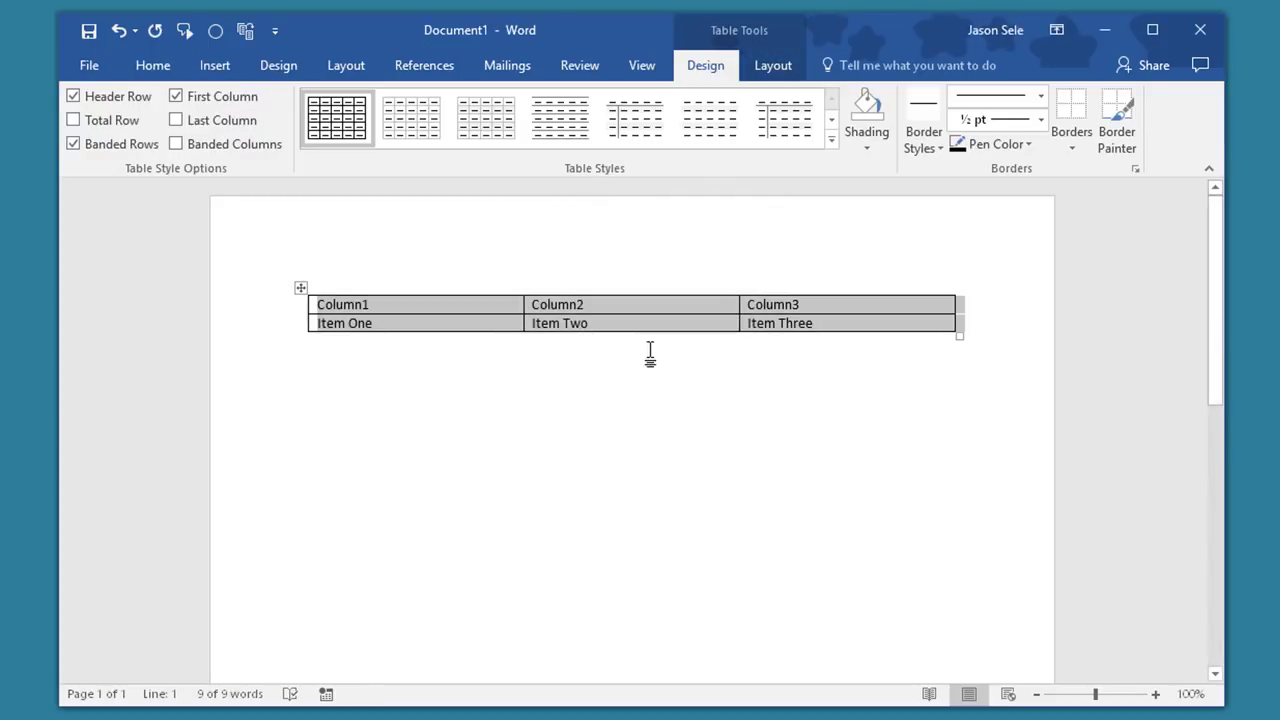
- Apply No Border to the new table so no borders show
click(1072, 144)
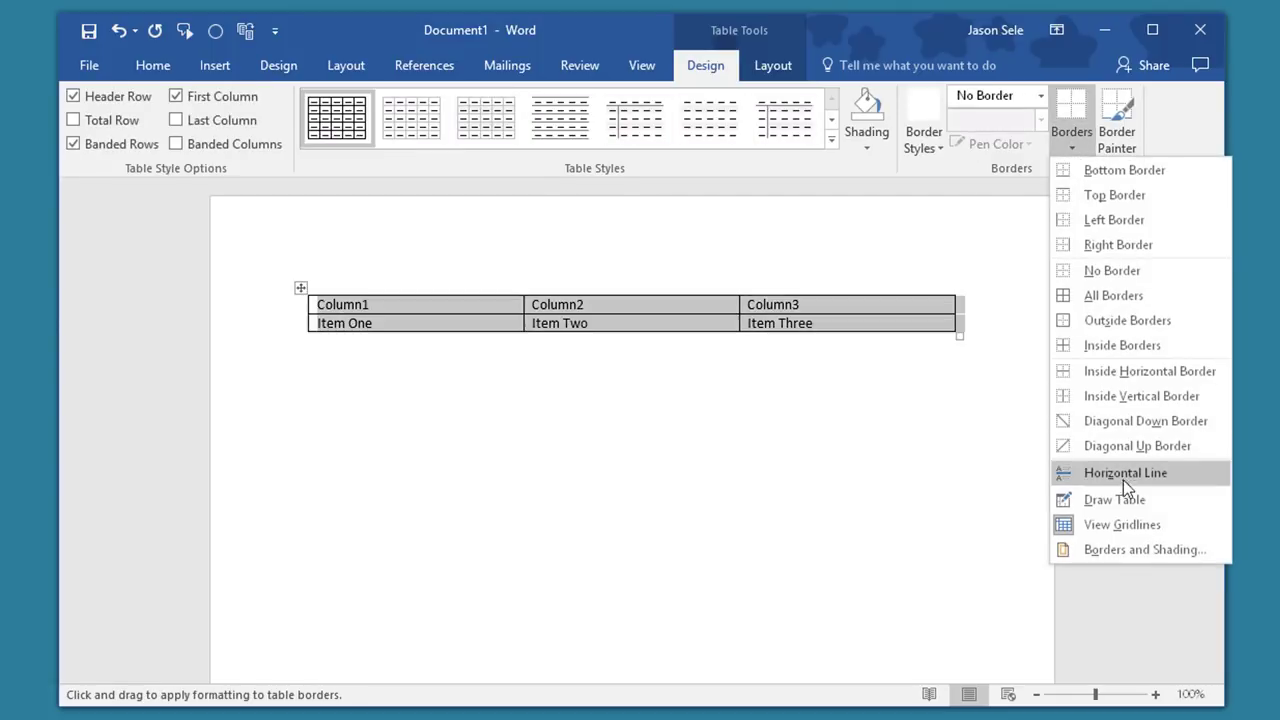
click(1113, 268)
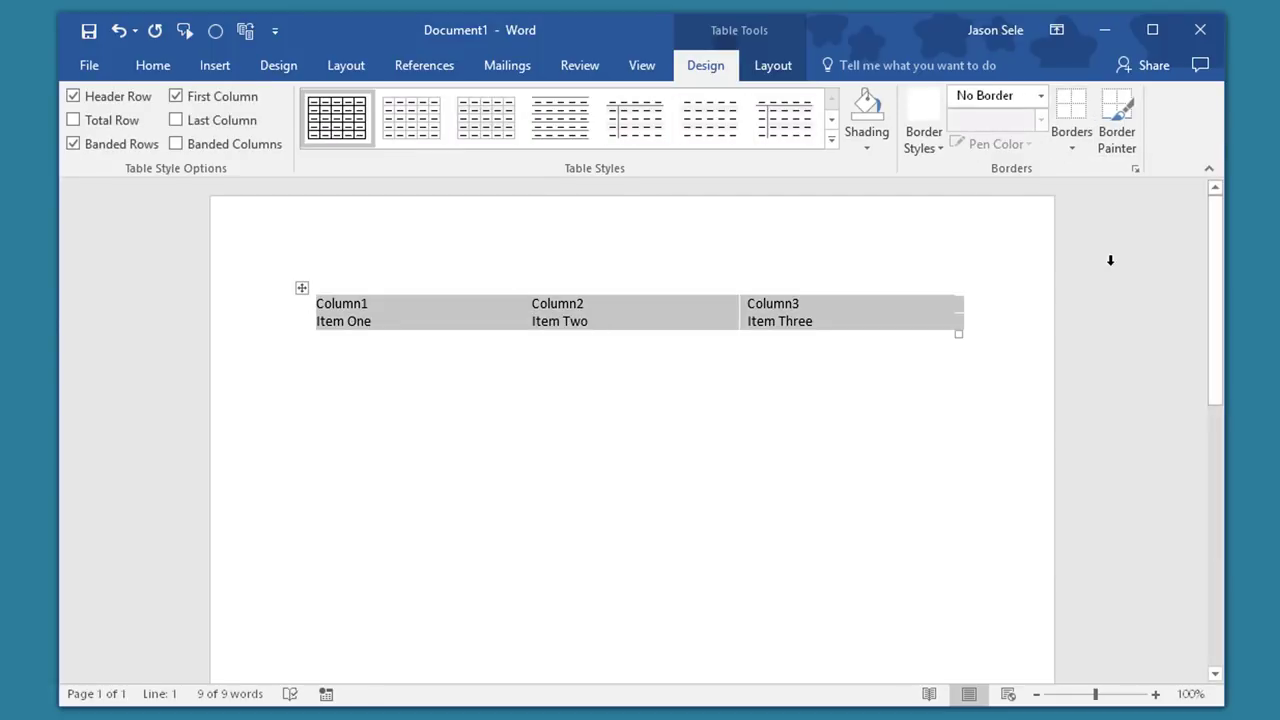
key(ctrl+z)
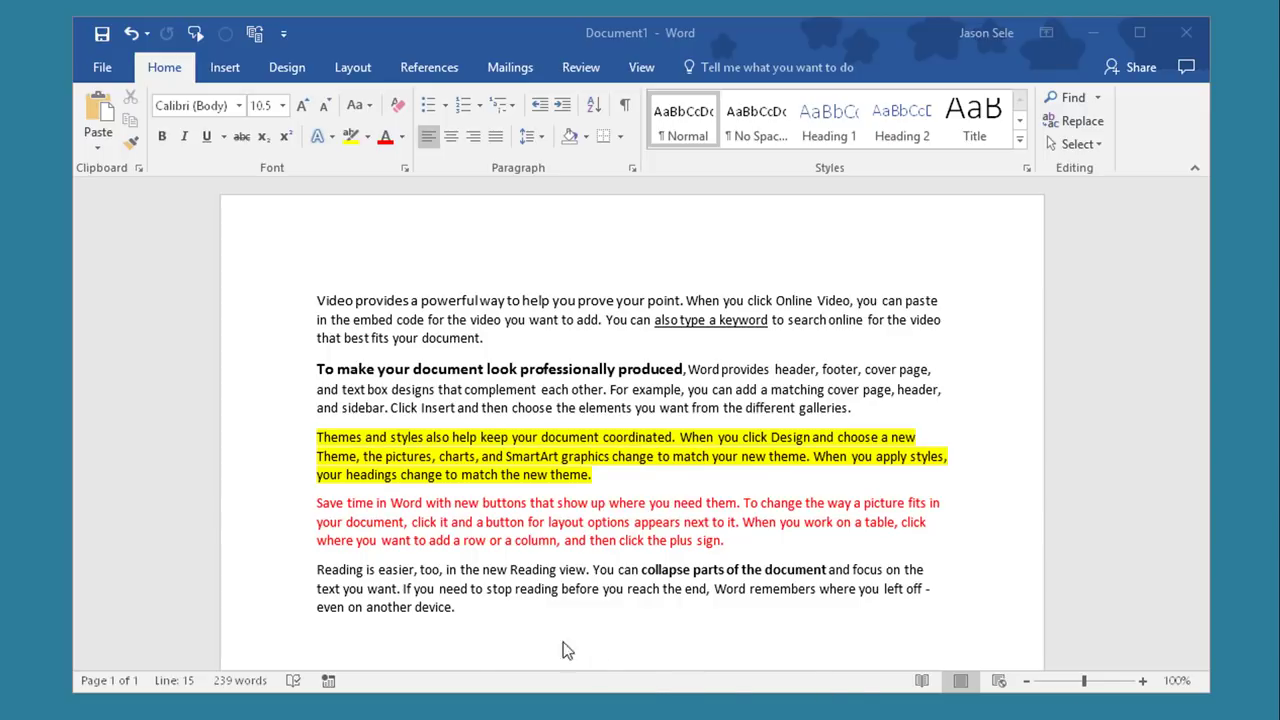
- Copy the text through "need", paste it with Keep Text Only, then undo the paste
click(483, 628)
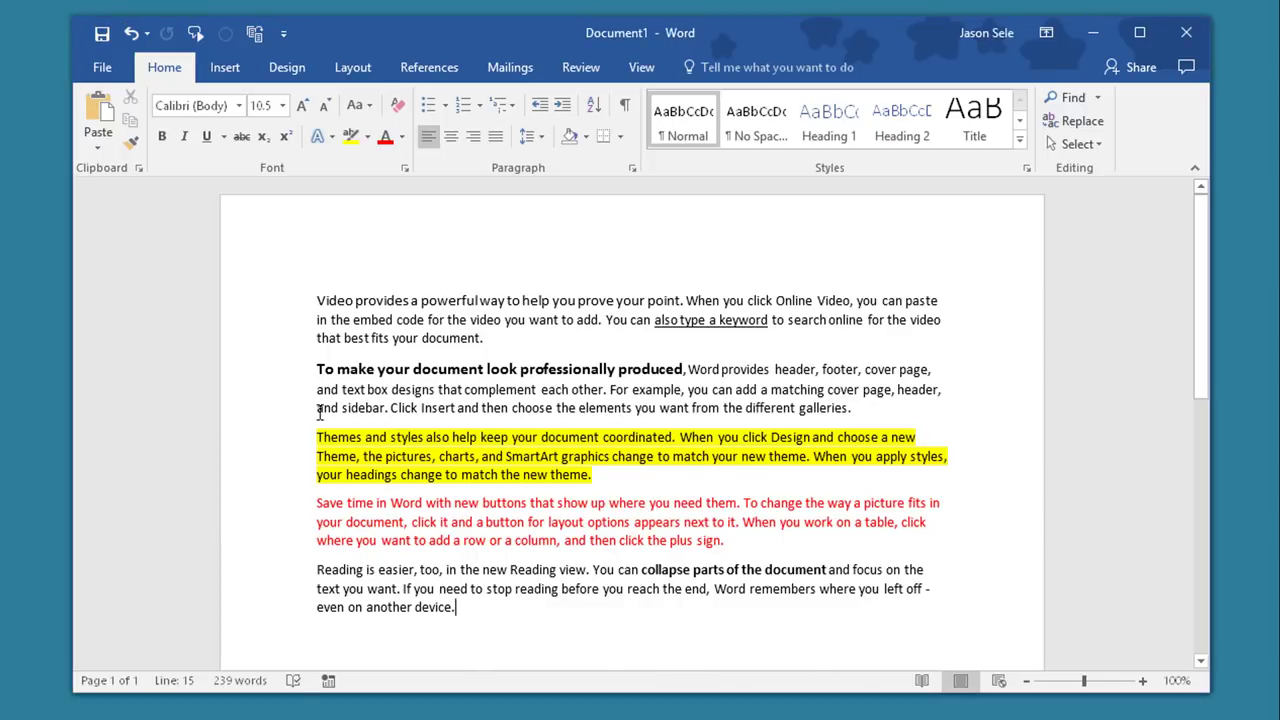
drag(468, 589, 277, 292)
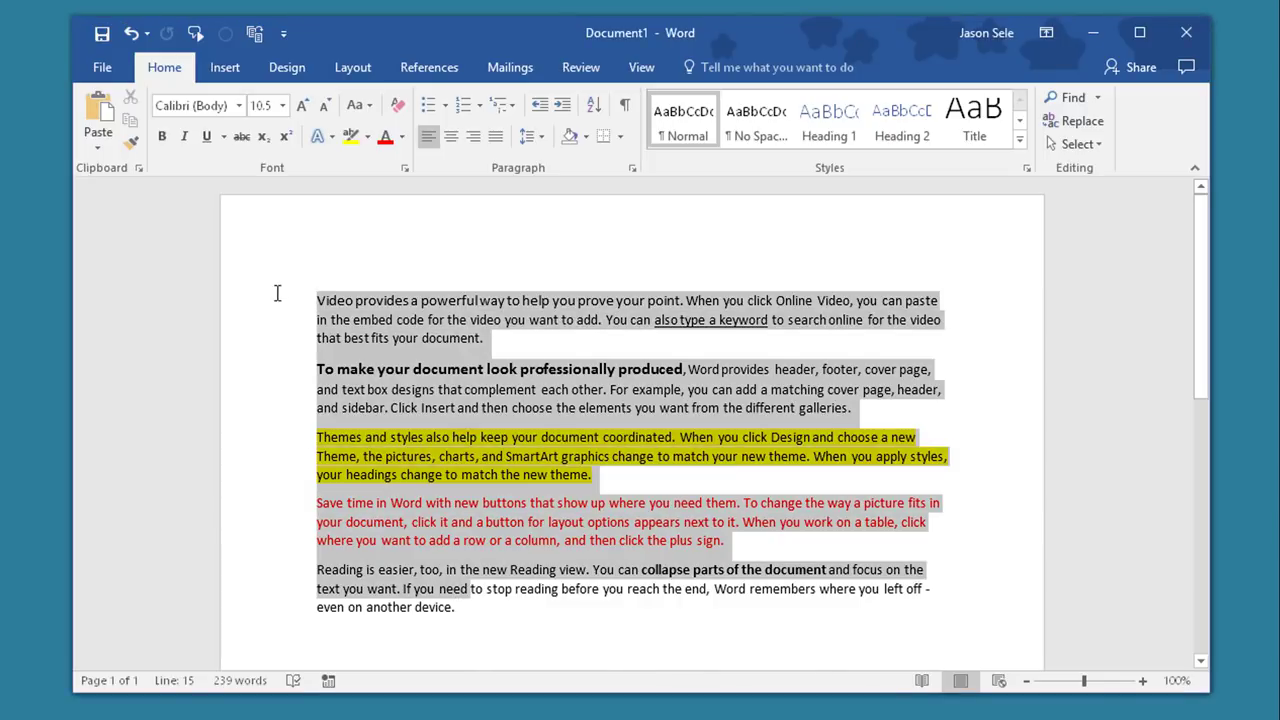
right_click(414, 354)
click(433, 400)
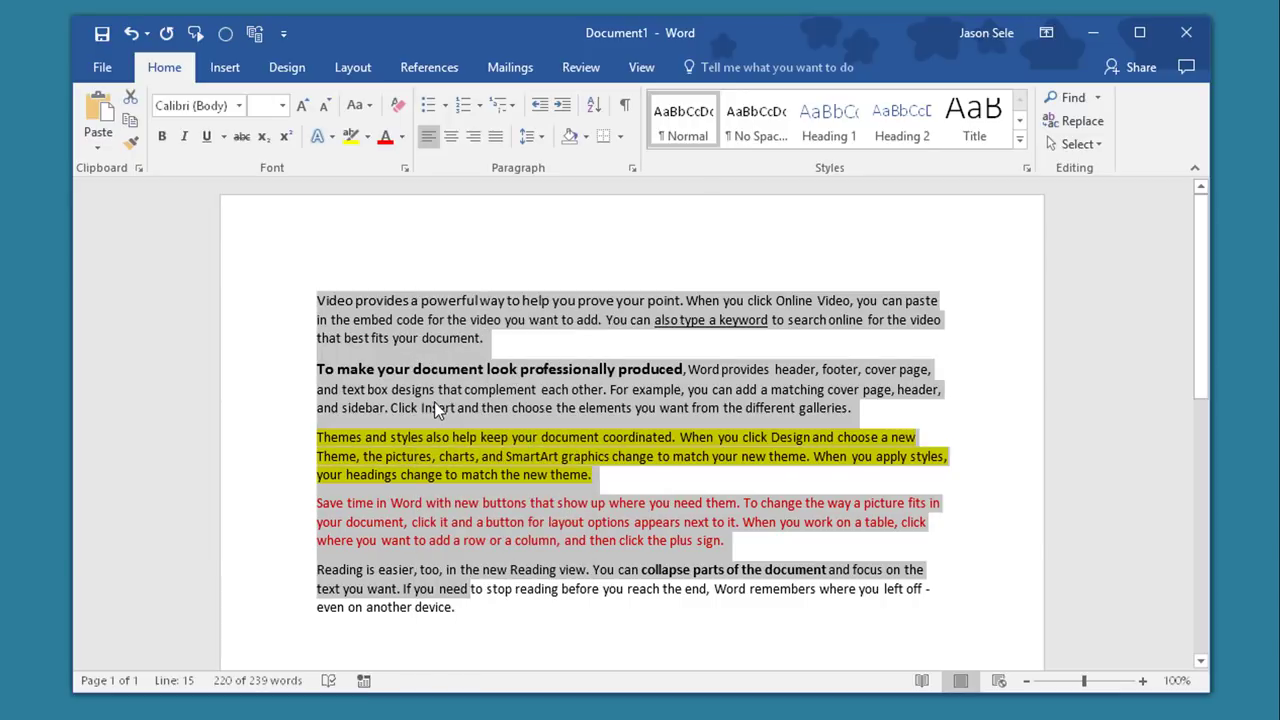
right_click(469, 411)
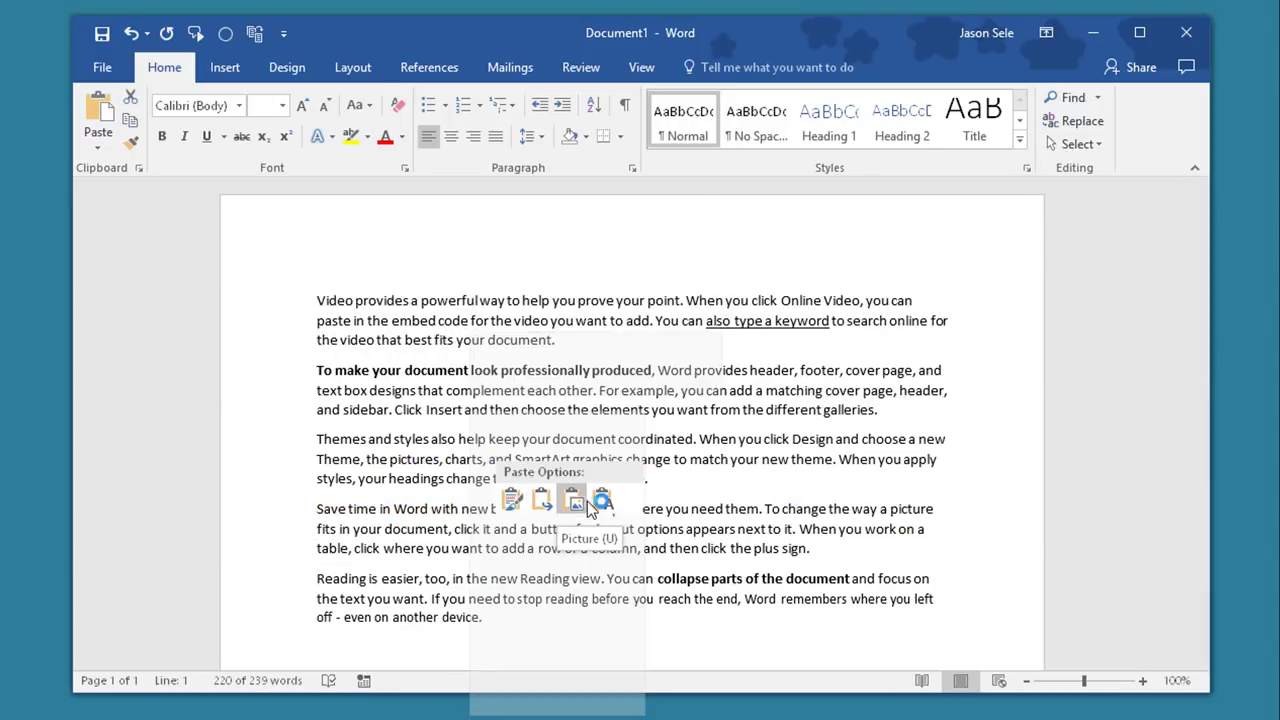
click(605, 500)
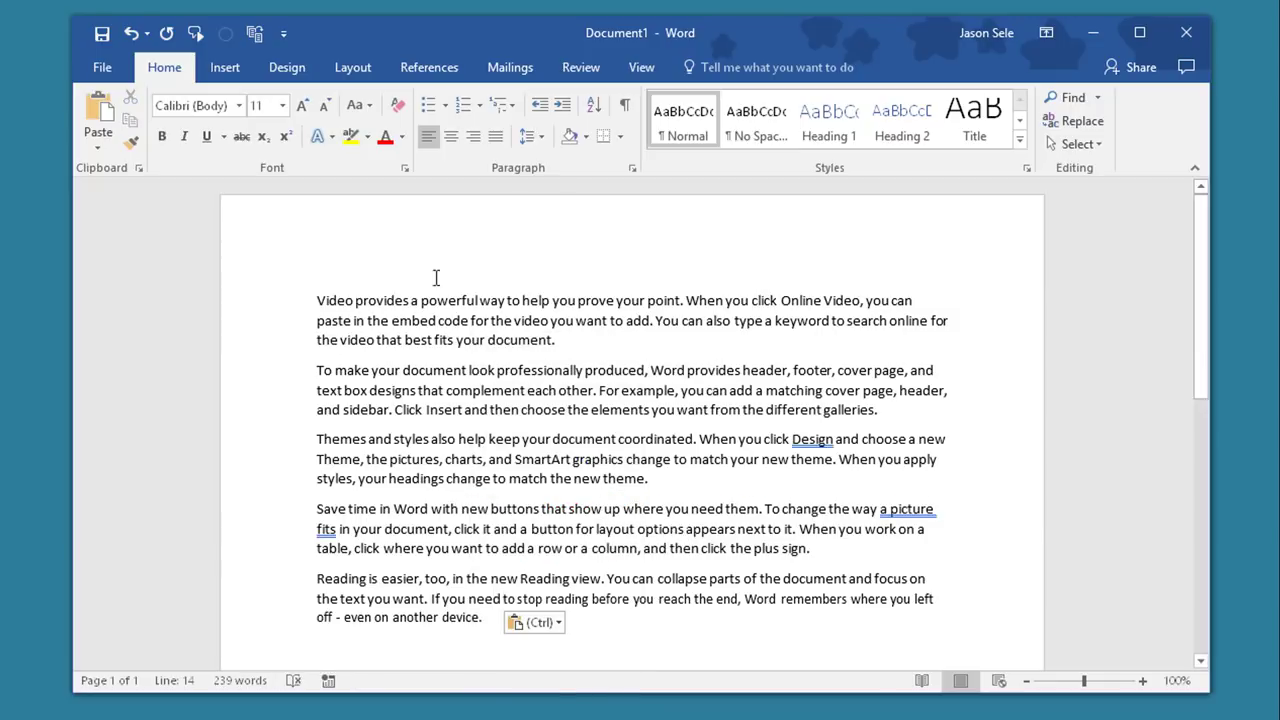
click(131, 33)
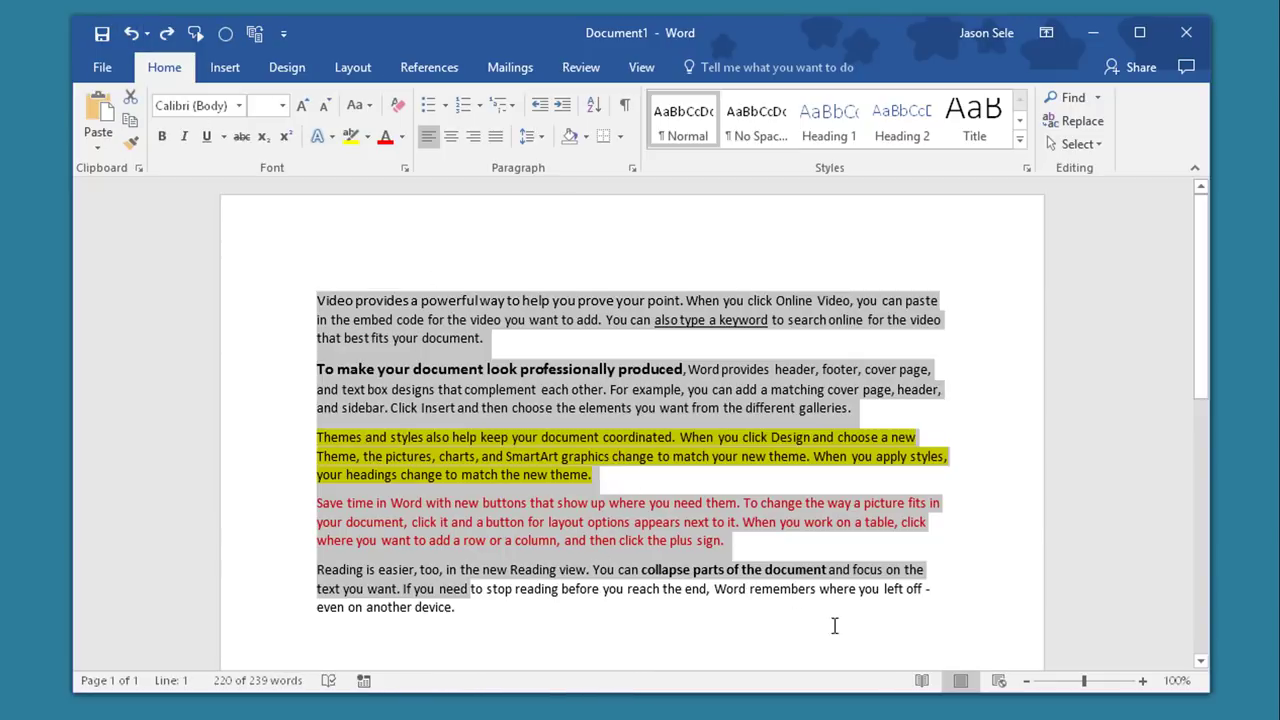
- Select all the document text and apply Clear All Formatting
click(561, 607)
drag(561, 607, 274, 297)
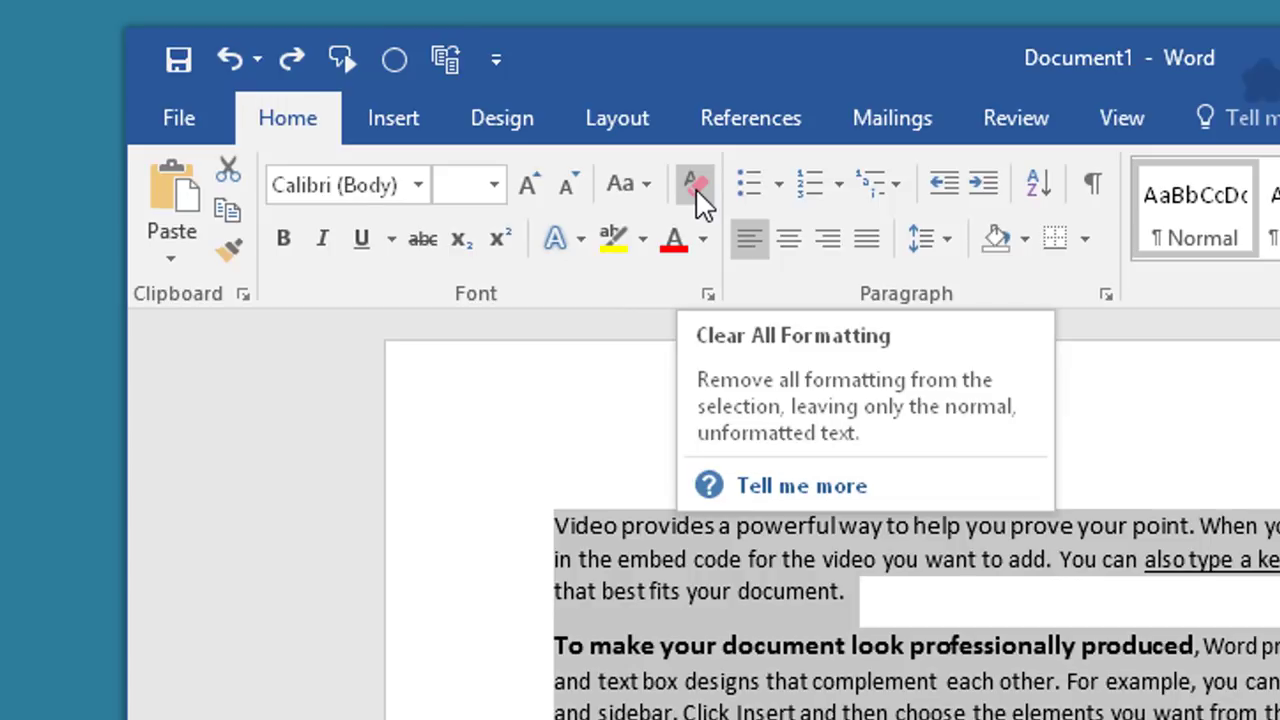
click(696, 193)
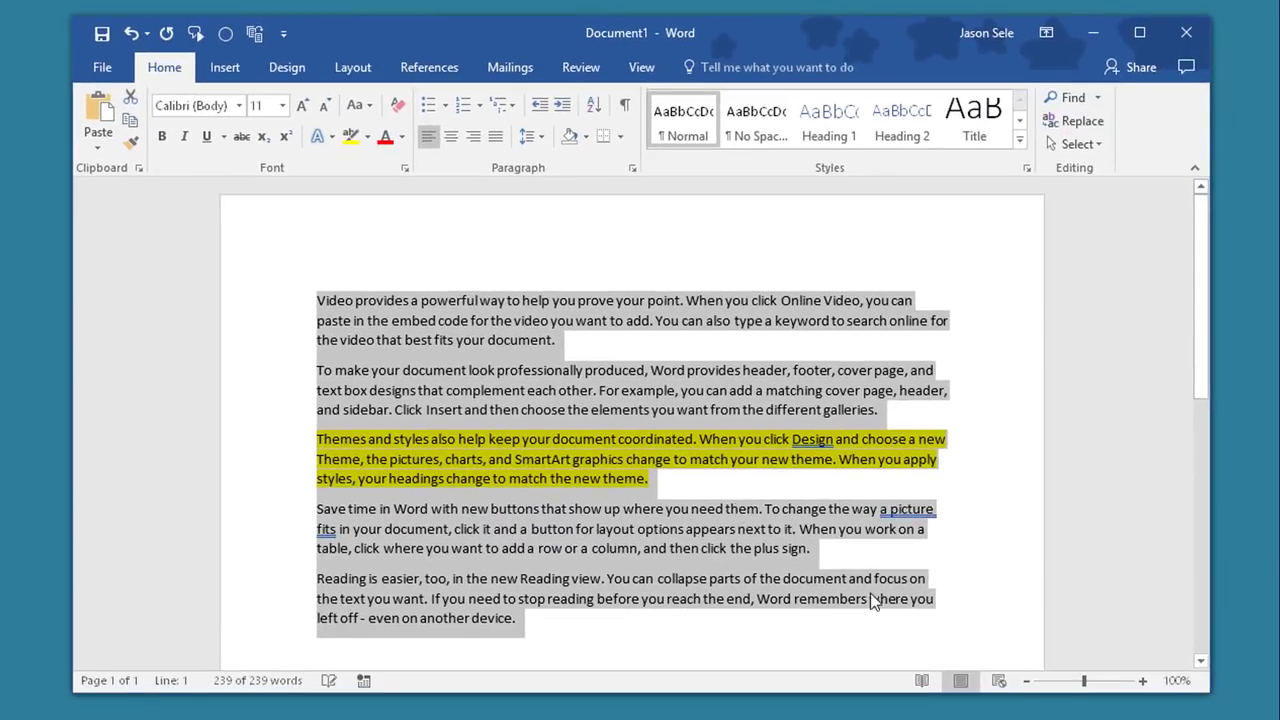
key(Right)
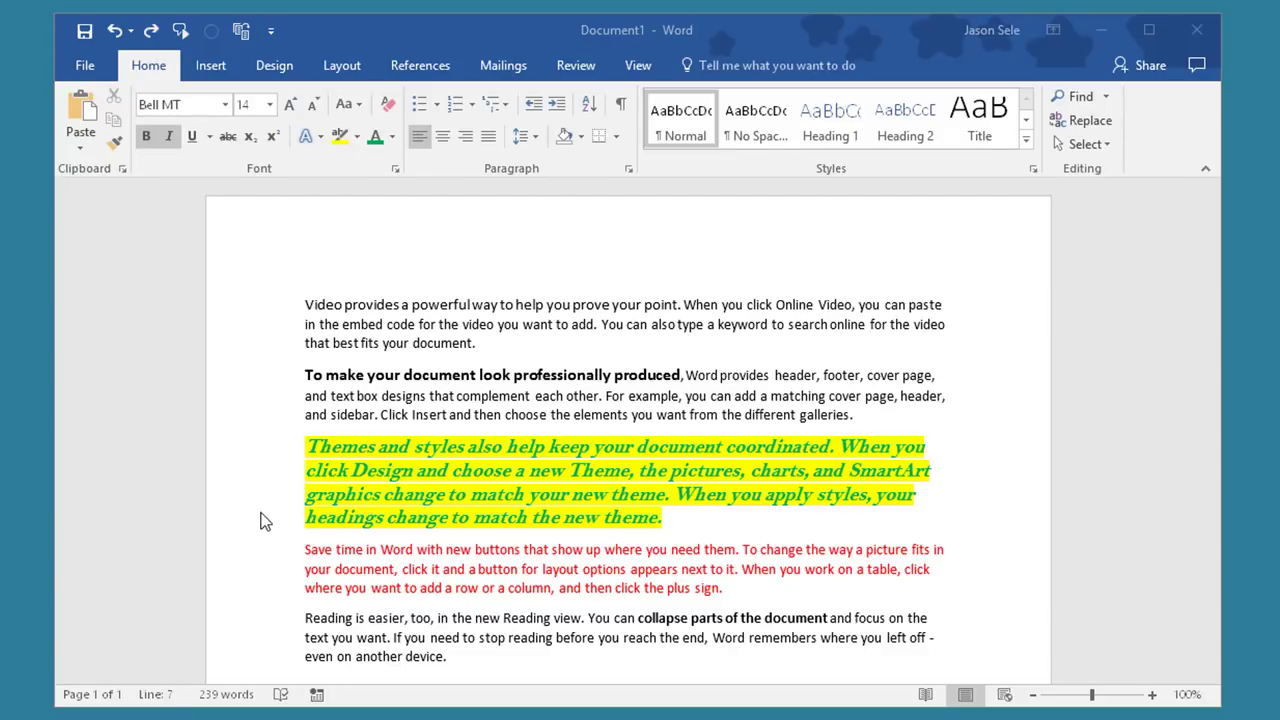
- Use Format Painter to copy the Themes paragraph's green bold italic Bell MT look onto the first paragraph's opening text
click(386, 454)
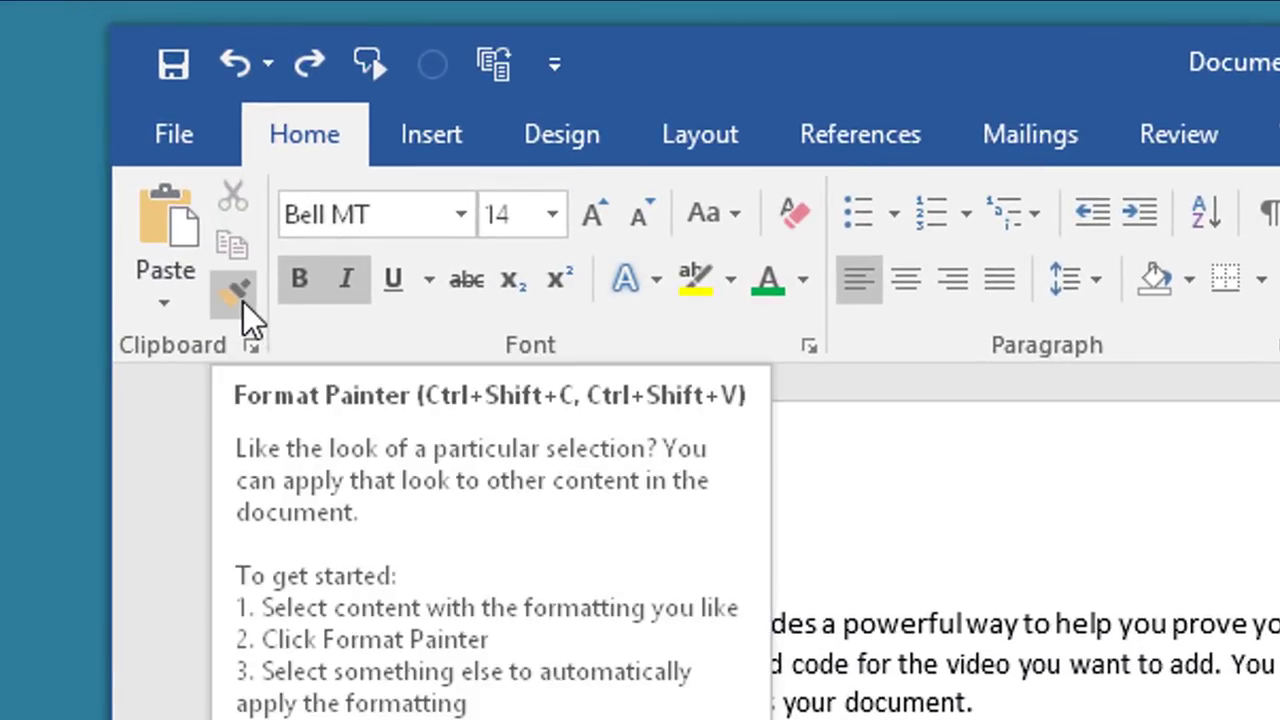
click(241, 299)
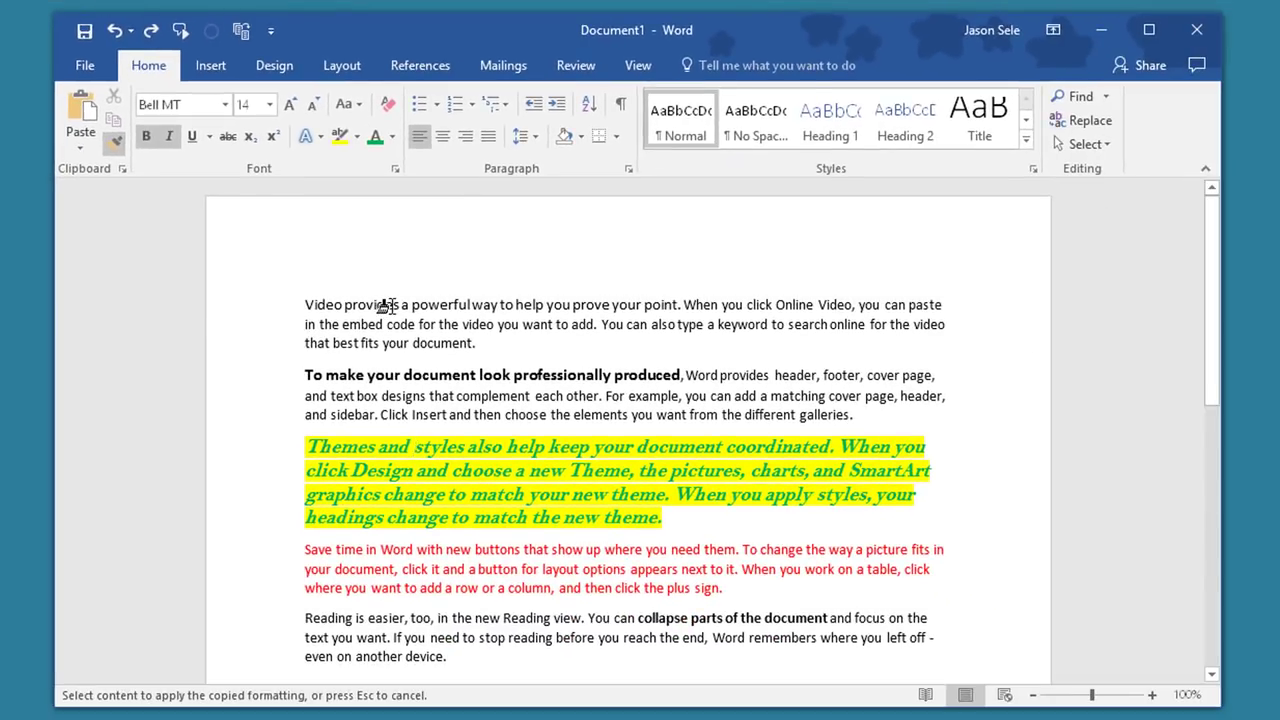
drag(408, 309, 582, 332)
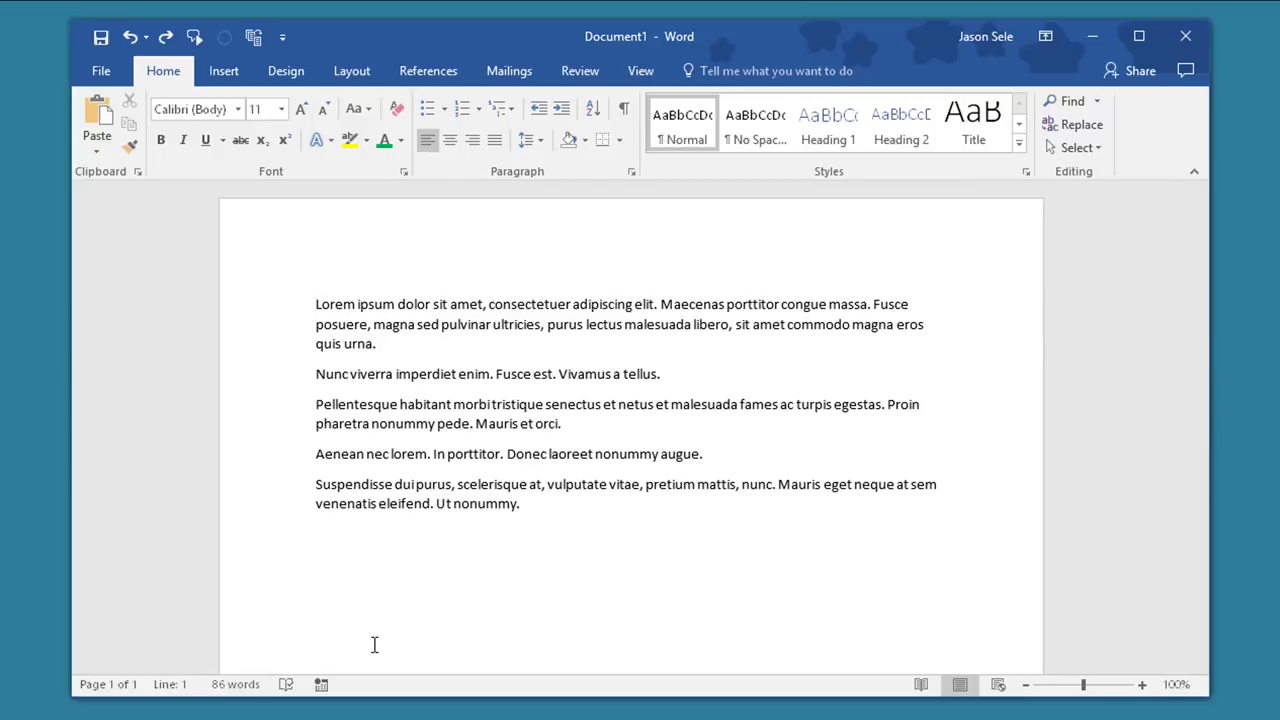
- Delete "Lorem ipsum" word by word so the first paragraph starts with "dolor sit amet"
key(ctrl+Right)
key(ctrl+Right)
key(ctrl+Right)
key(ctrl+Right)
key(ctrl+Left)
key(ctrl+BackSpace)
key(ctrl+BackSpace)
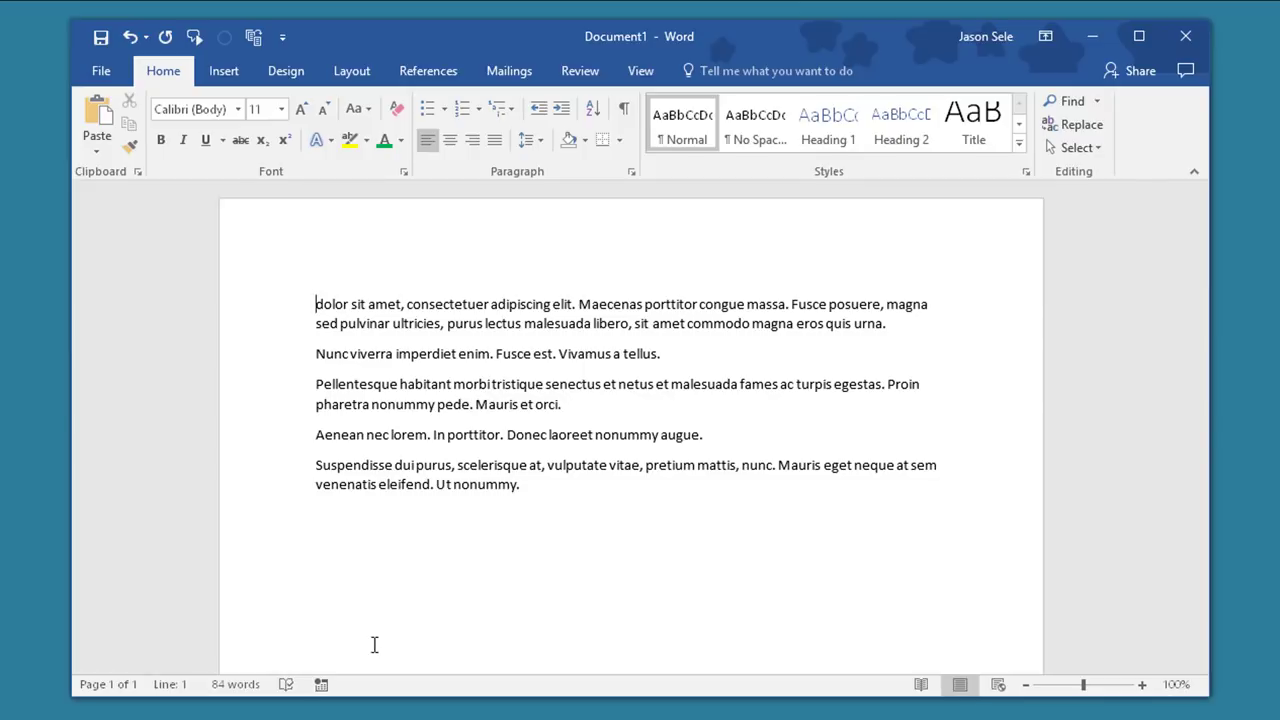
- Select the first sentence word by word, then jump to the document end and between paragraphs
key(ctrl+shift+Right)
key(ctrl+shift+Right)
key(ctrl+shift+Right)
key(ctrl+shift+Right)
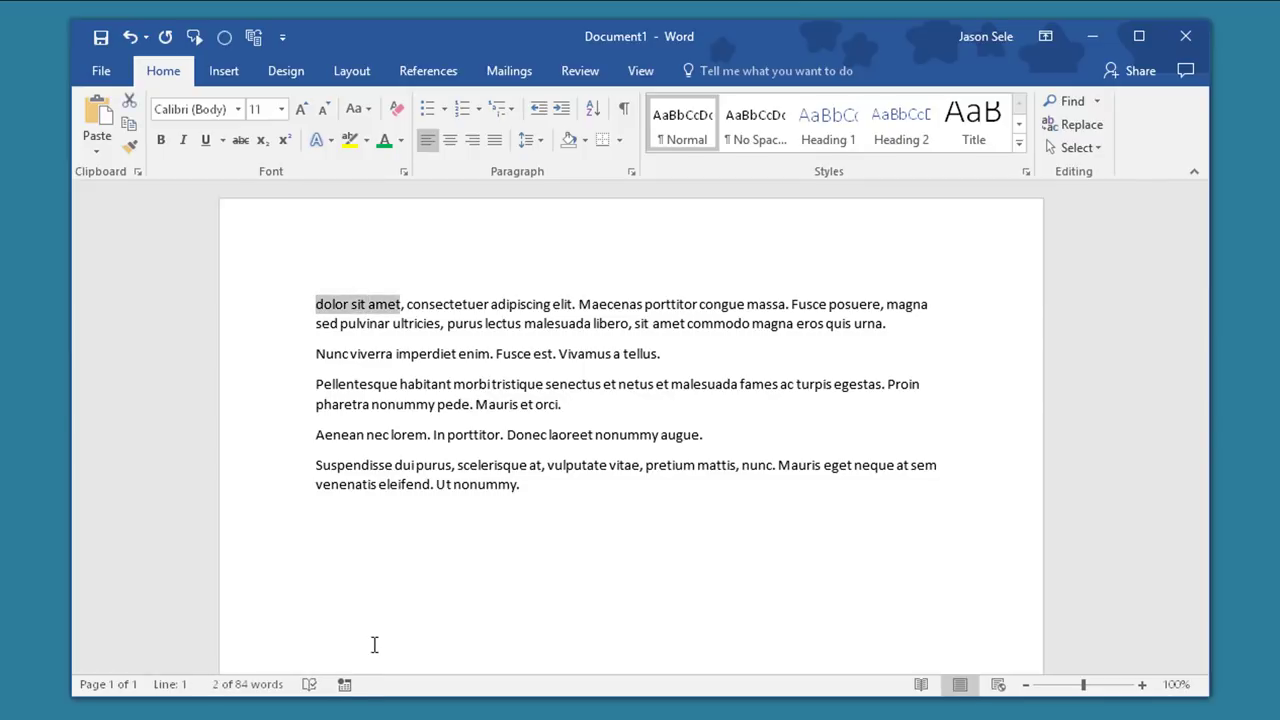
key(ctrl+shift+Right)
key(ctrl+shift+Right)
key(ctrl+shift+Right)
key(Left)
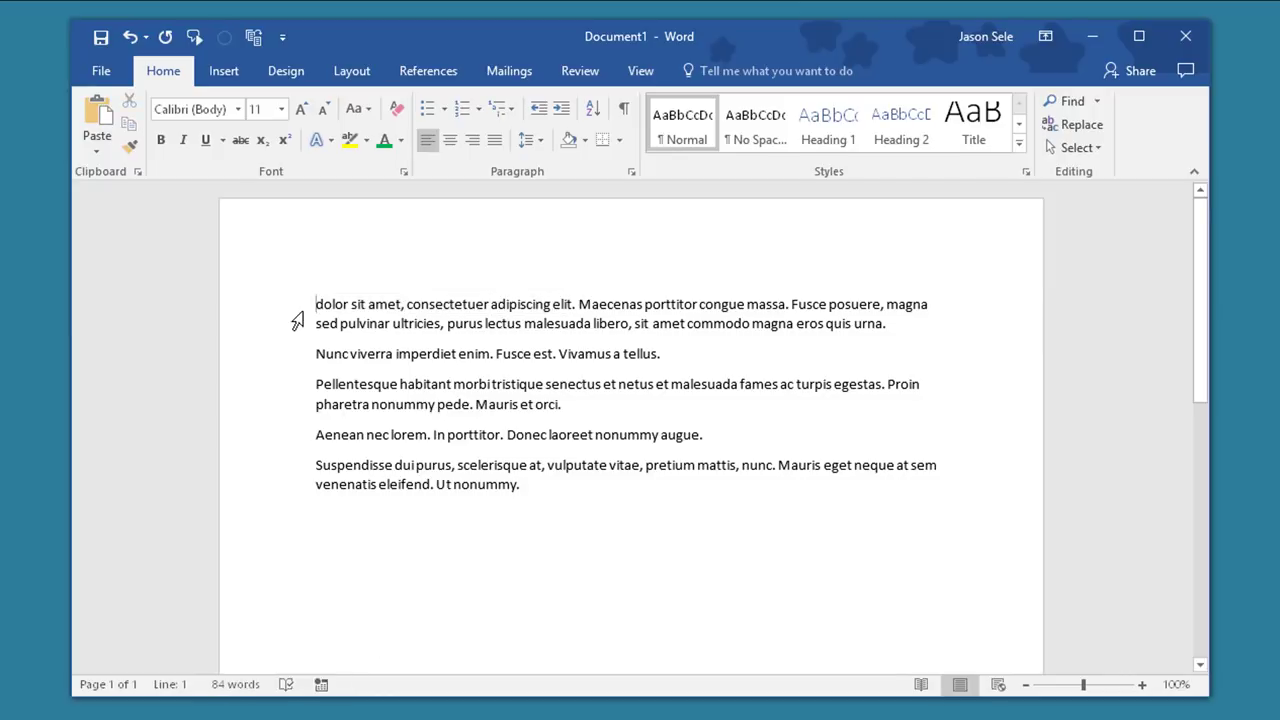
key(ctrl+End)
key(ctrl+z)
key(ctrl+Down)
key(ctrl+Down)
key(ctrl+Up)
key(ctrl+Up)
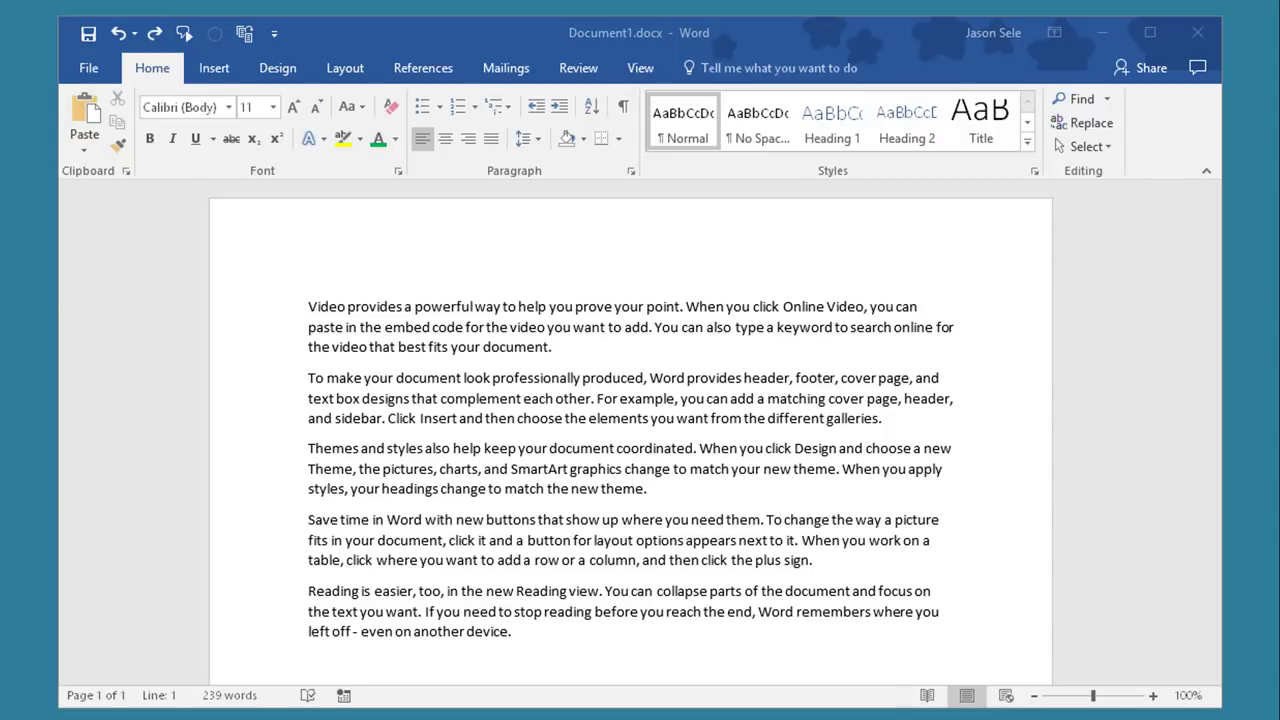
- Hyperlink "Online Video" in the first paragraph to the existing file Document1.docx
click(815, 314)
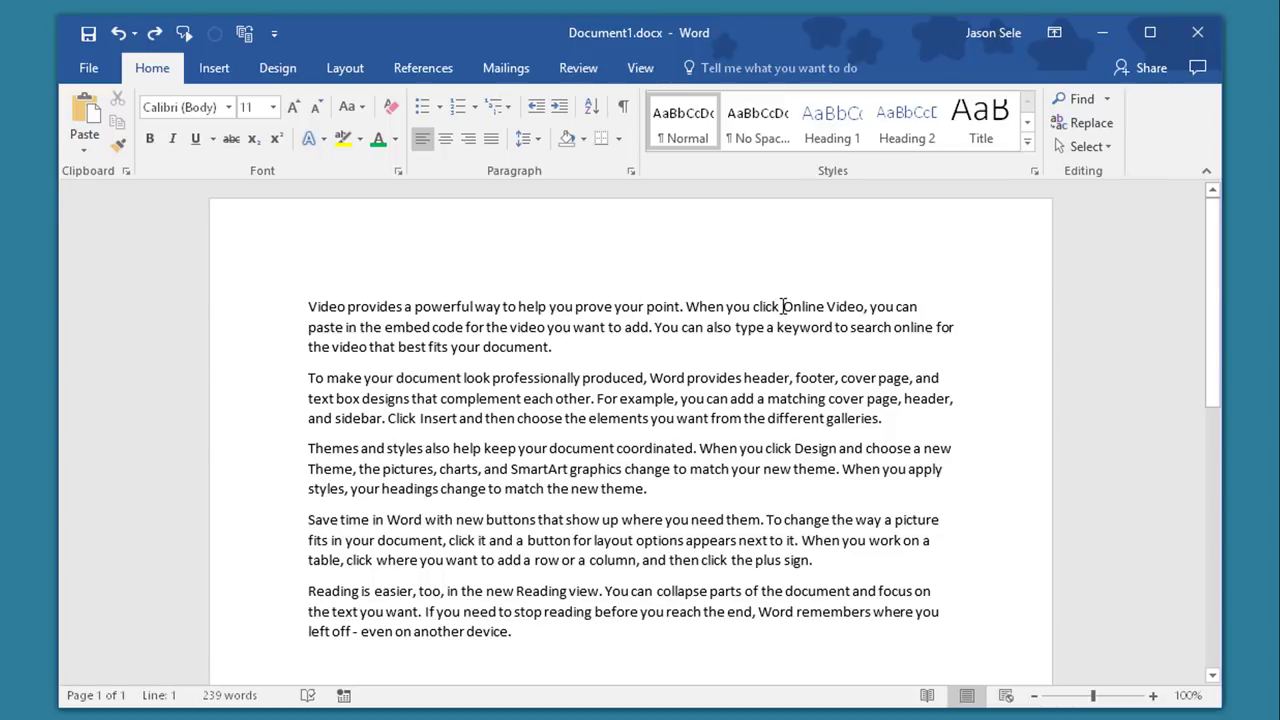
drag(781, 307, 854, 308)
key(ctrl+k)
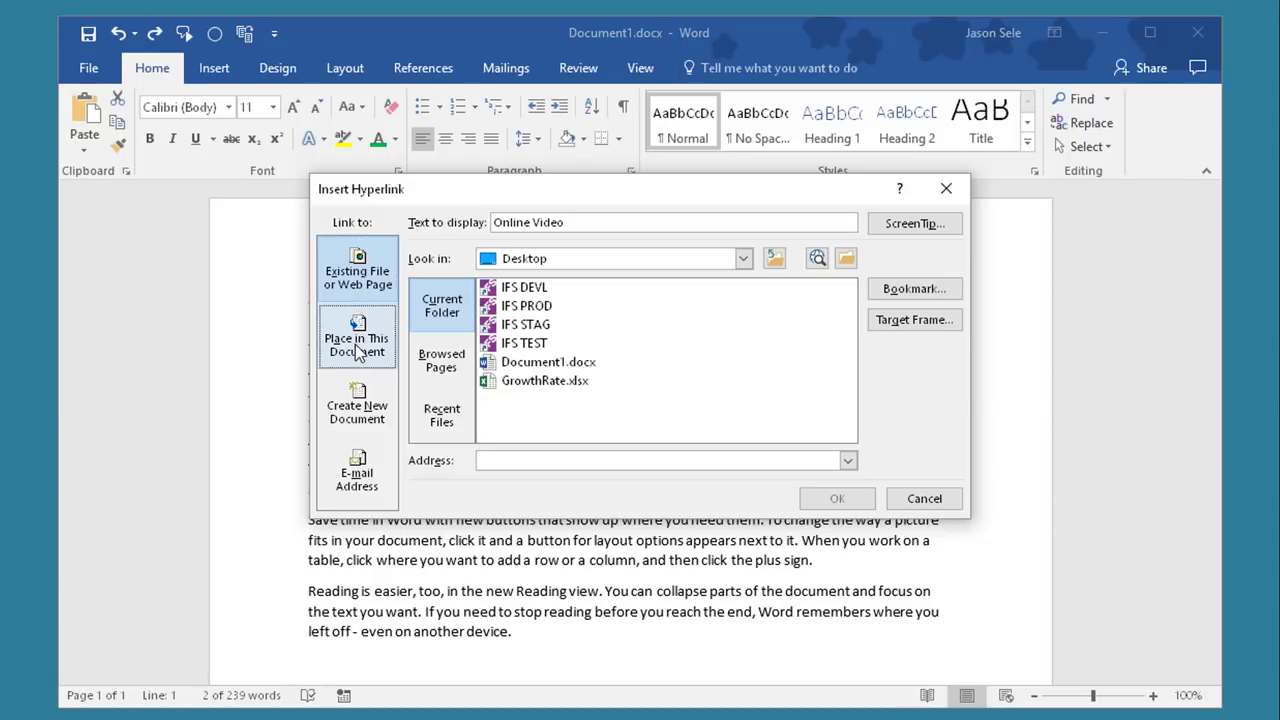
click(352, 404)
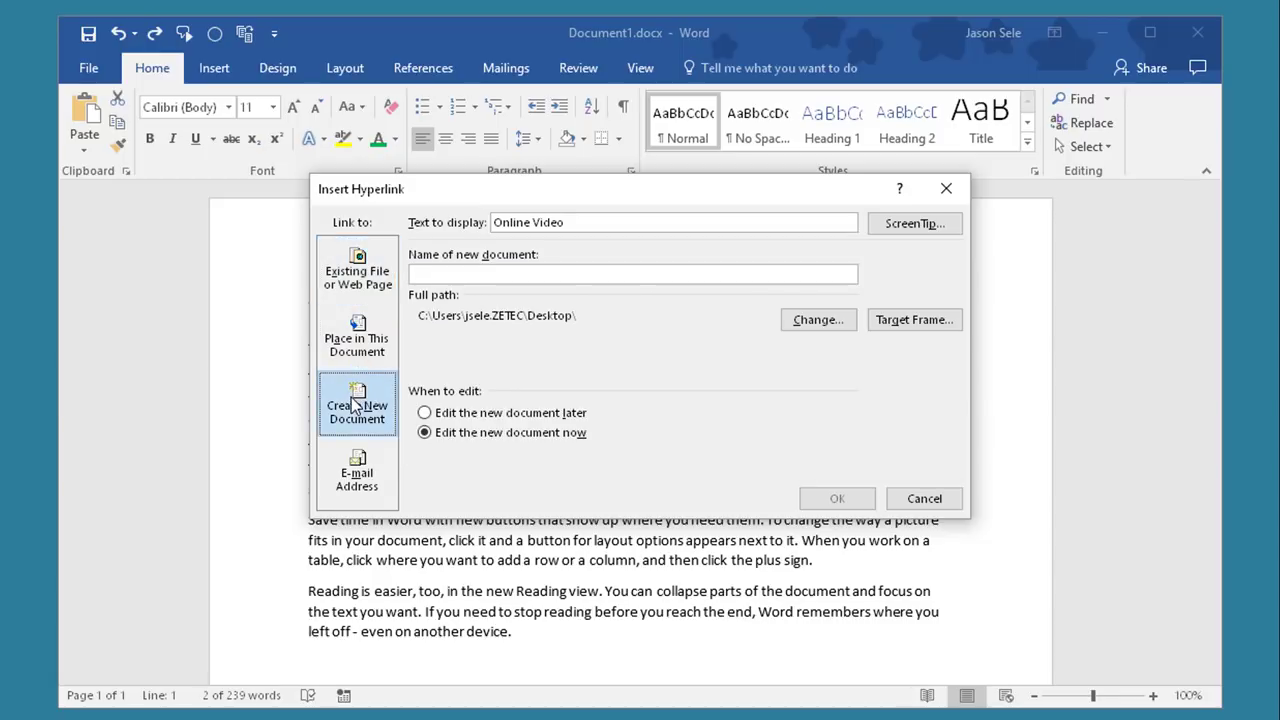
click(359, 485)
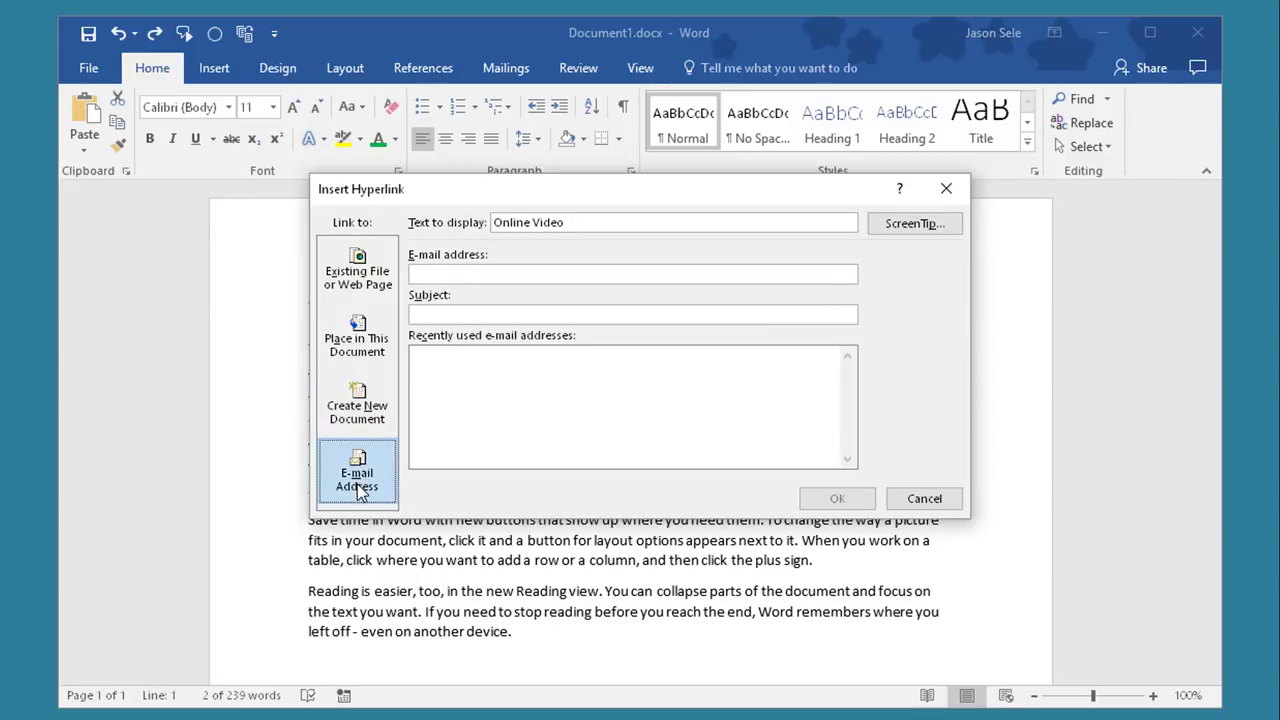
click(357, 272)
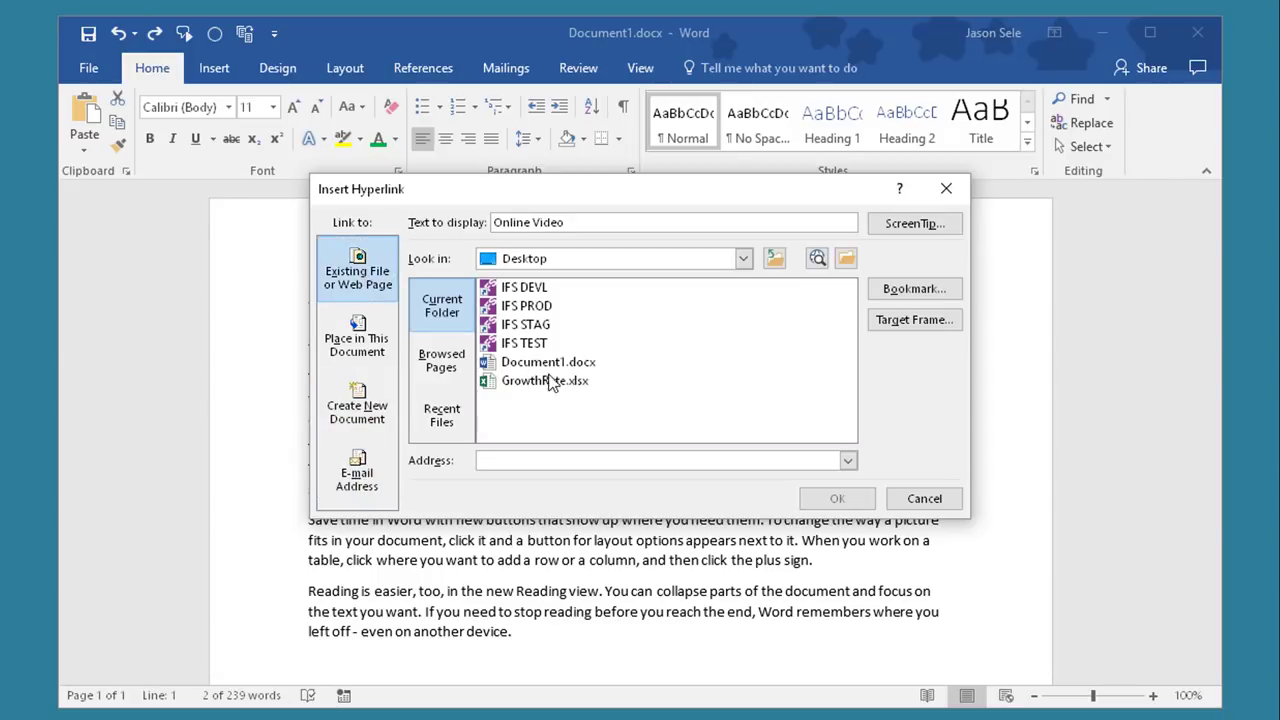
click(550, 363)
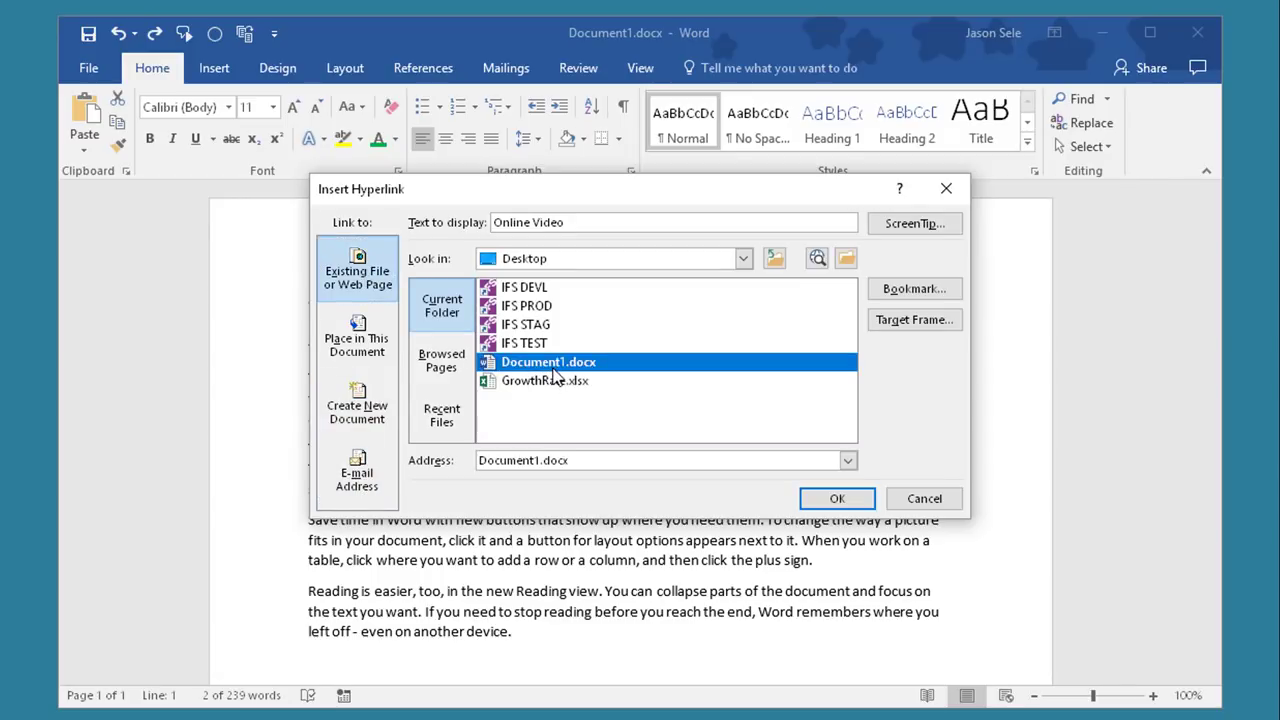
click(837, 498)
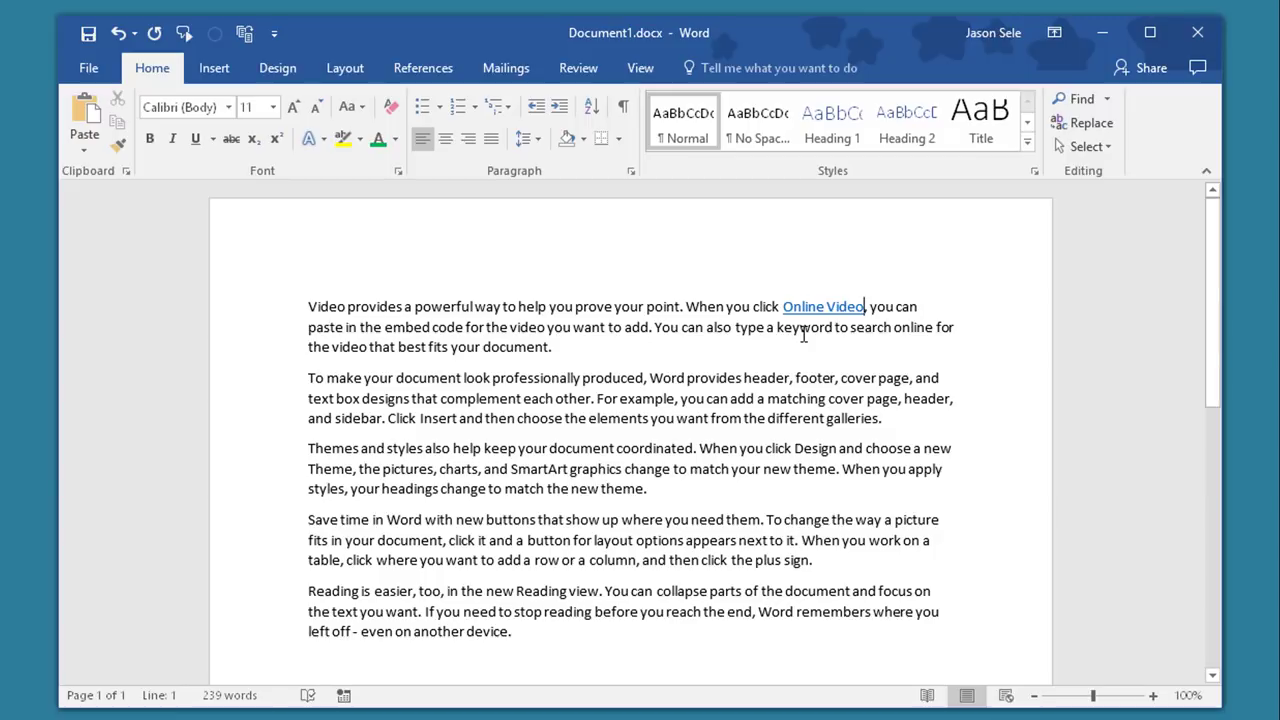
mouse_move(806, 309)
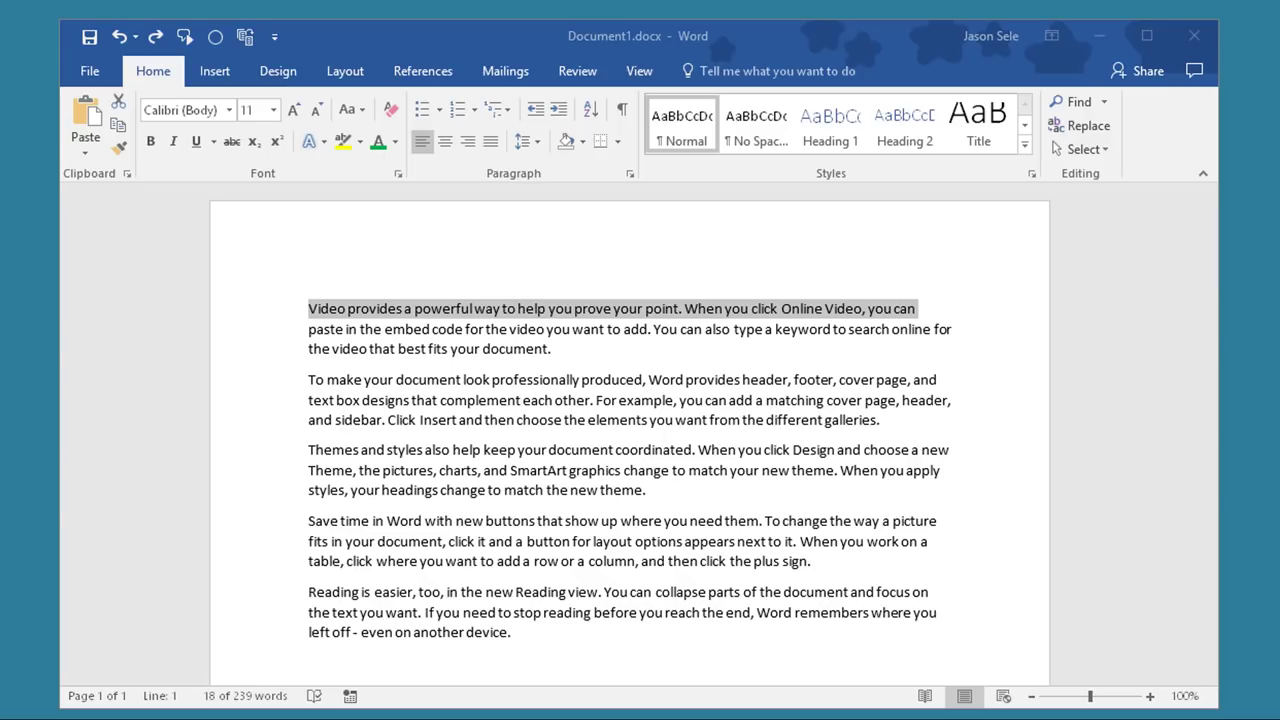
- Choose PDF (*.pdf) as the Save As file type for Document1
click(90, 71)
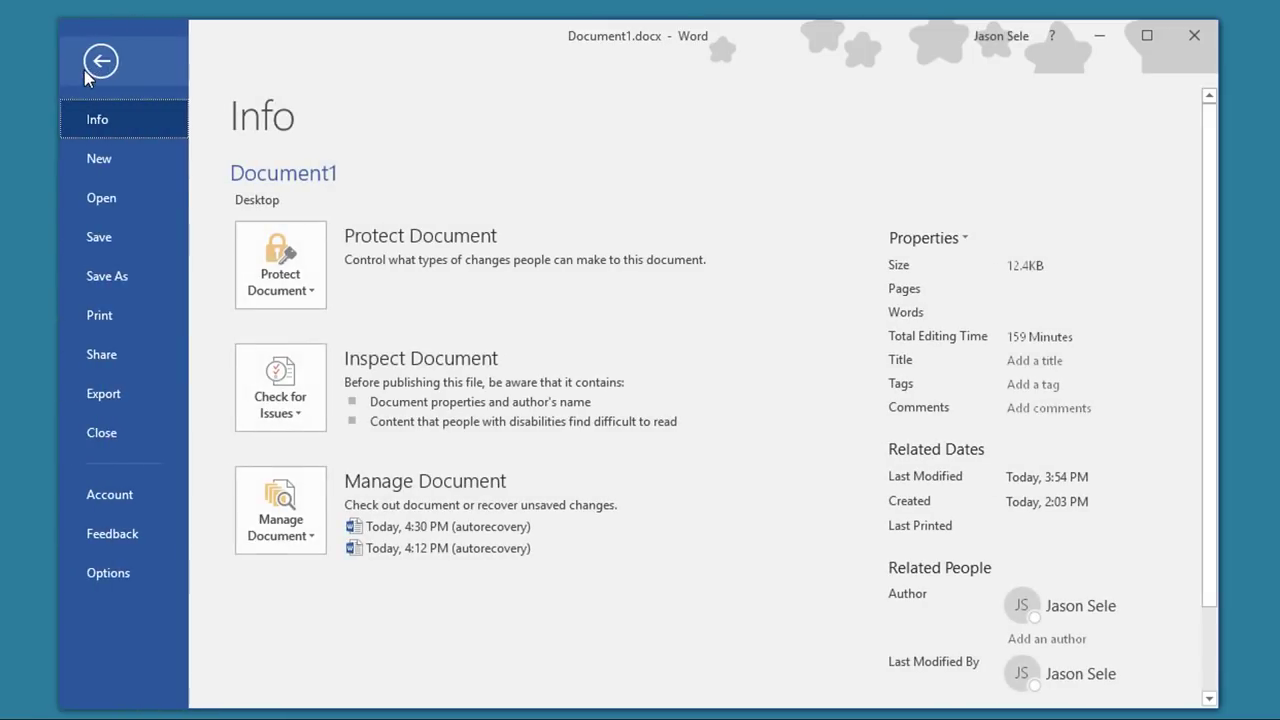
click(107, 278)
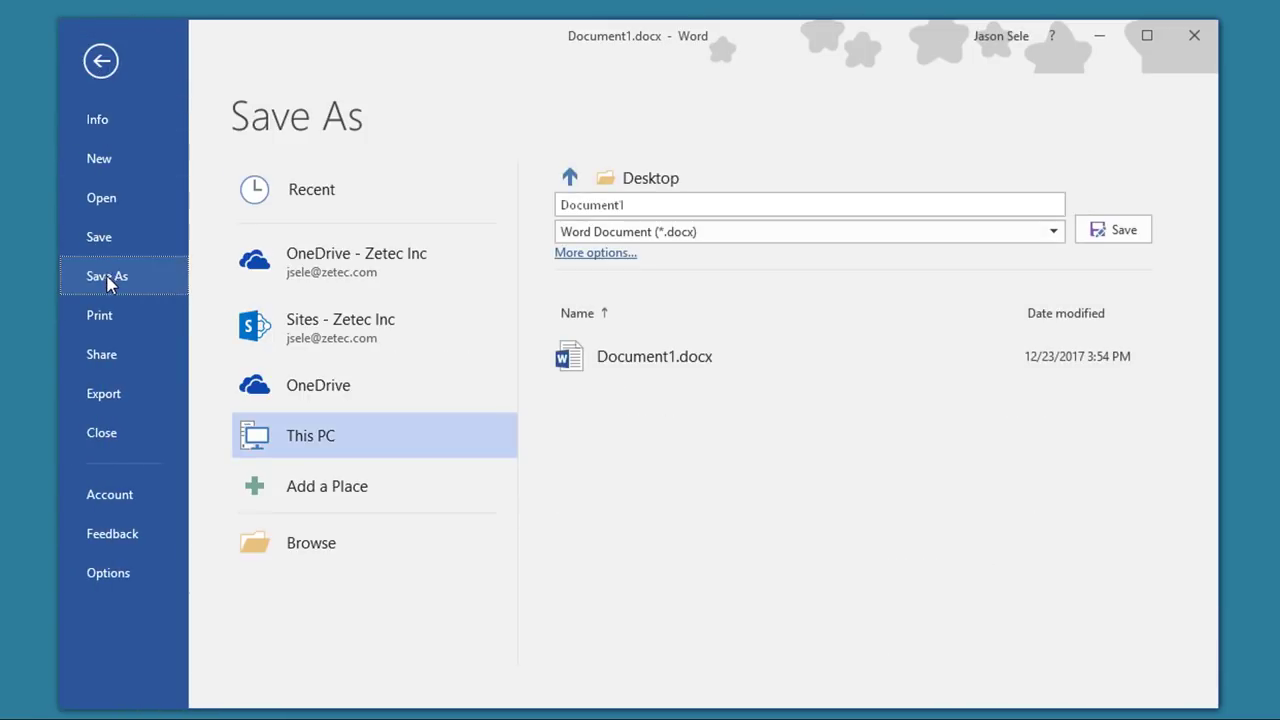
click(1053, 238)
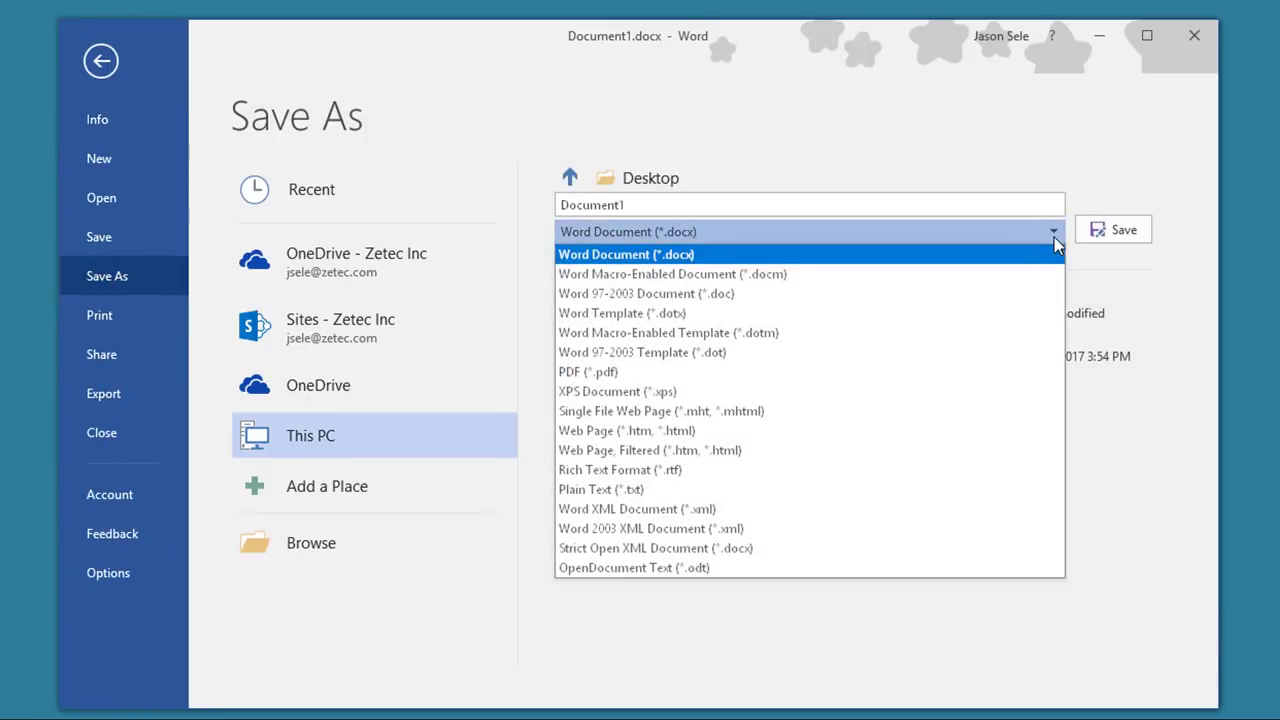
click(923, 371)
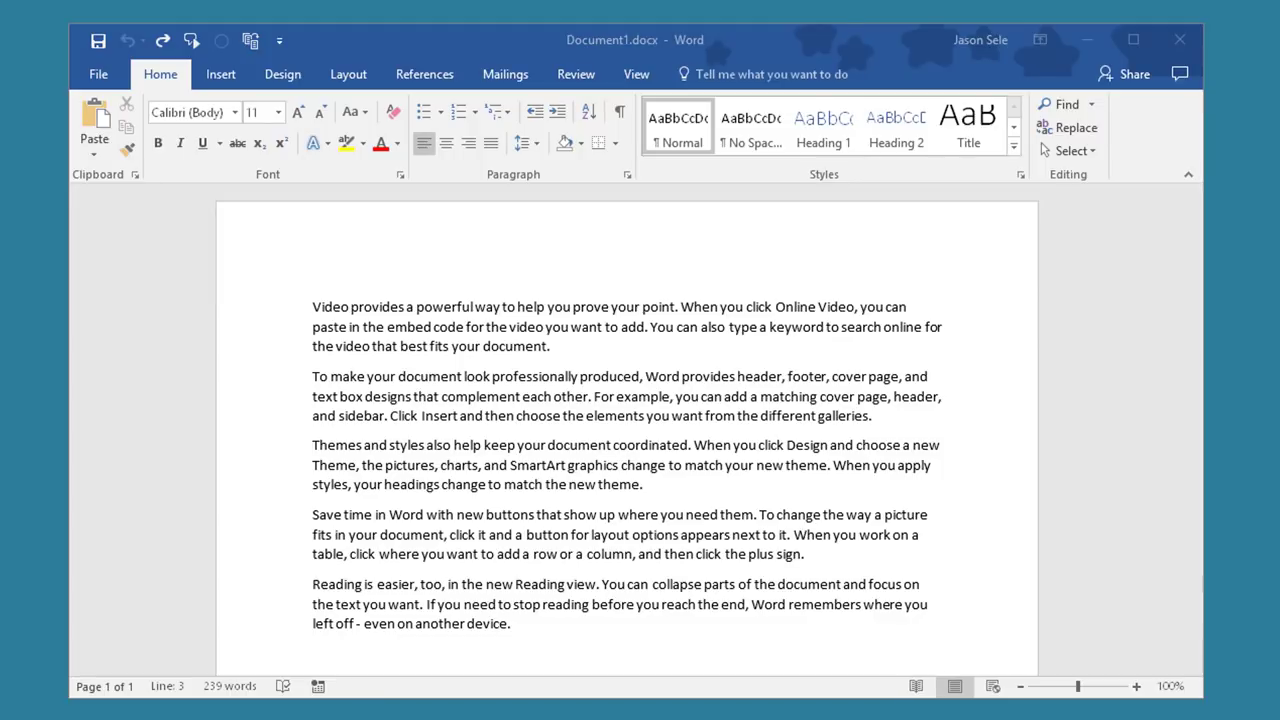
- Add Insert File Path from All Commands to the Quick Access Toolbar and use it to insert the path
click(279, 40)
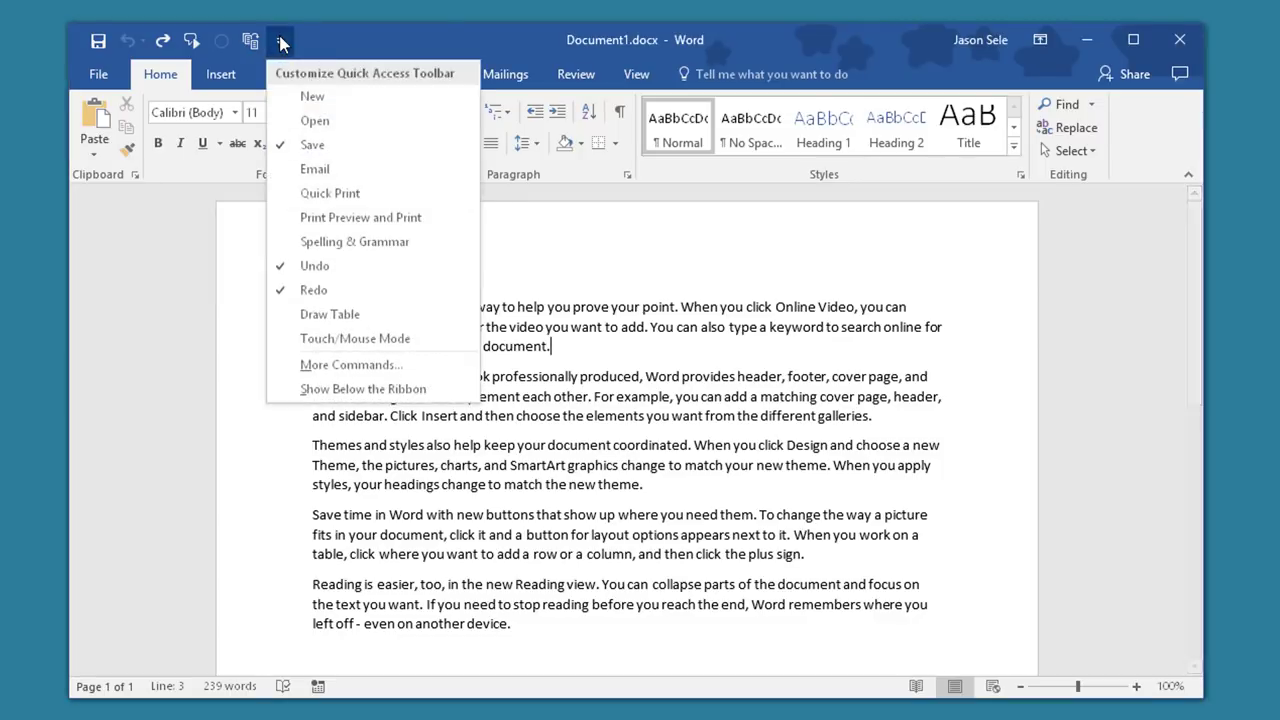
click(329, 362)
click(400, 140)
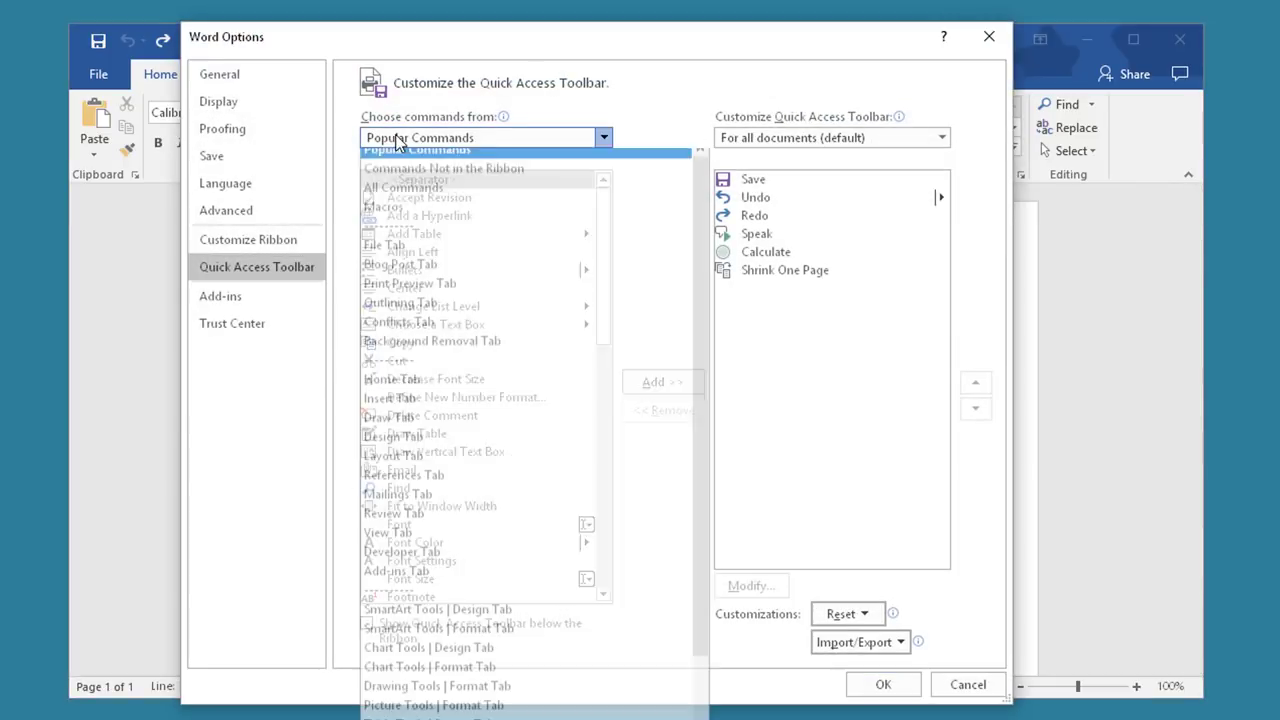
click(398, 200)
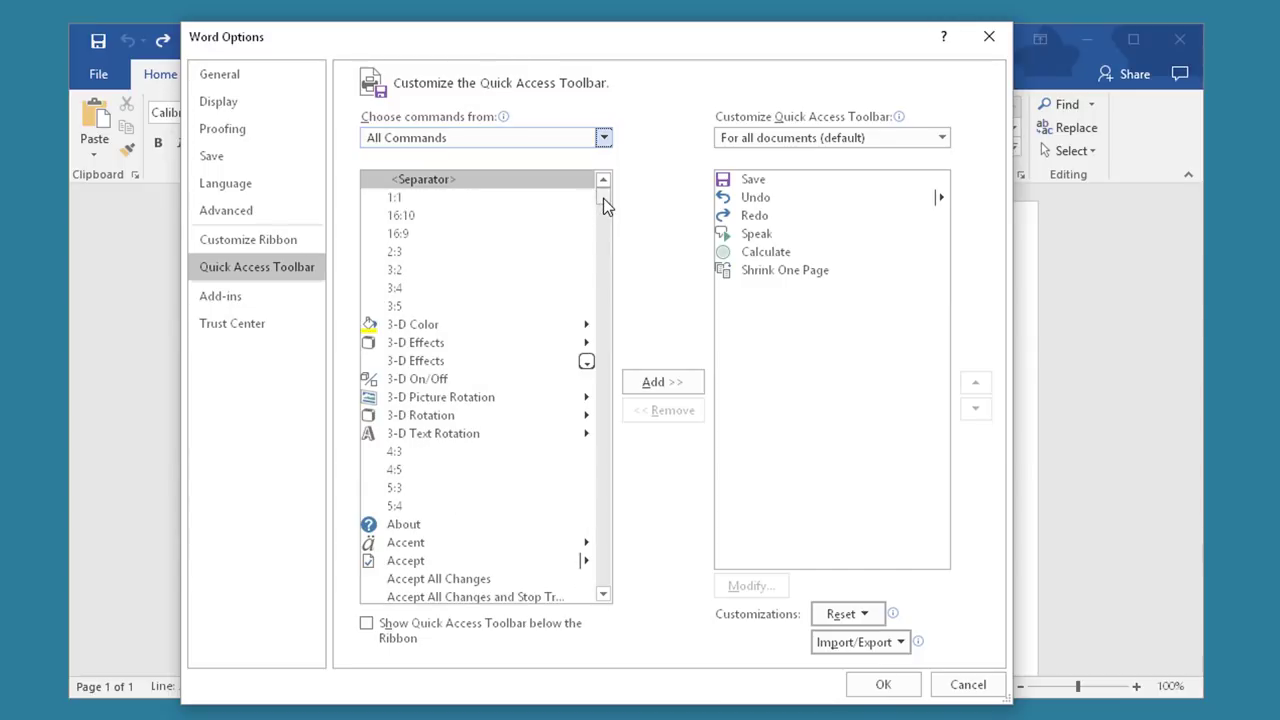
drag(603, 198, 606, 362)
click(426, 226)
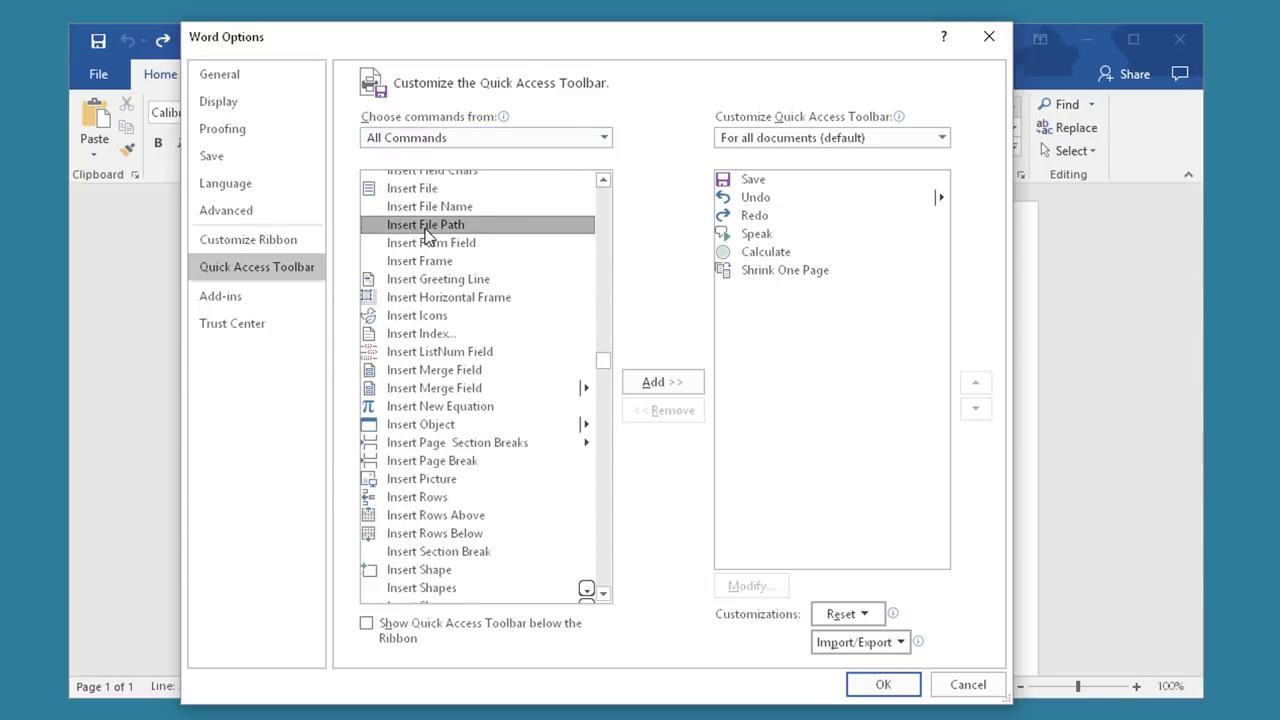
click(660, 382)
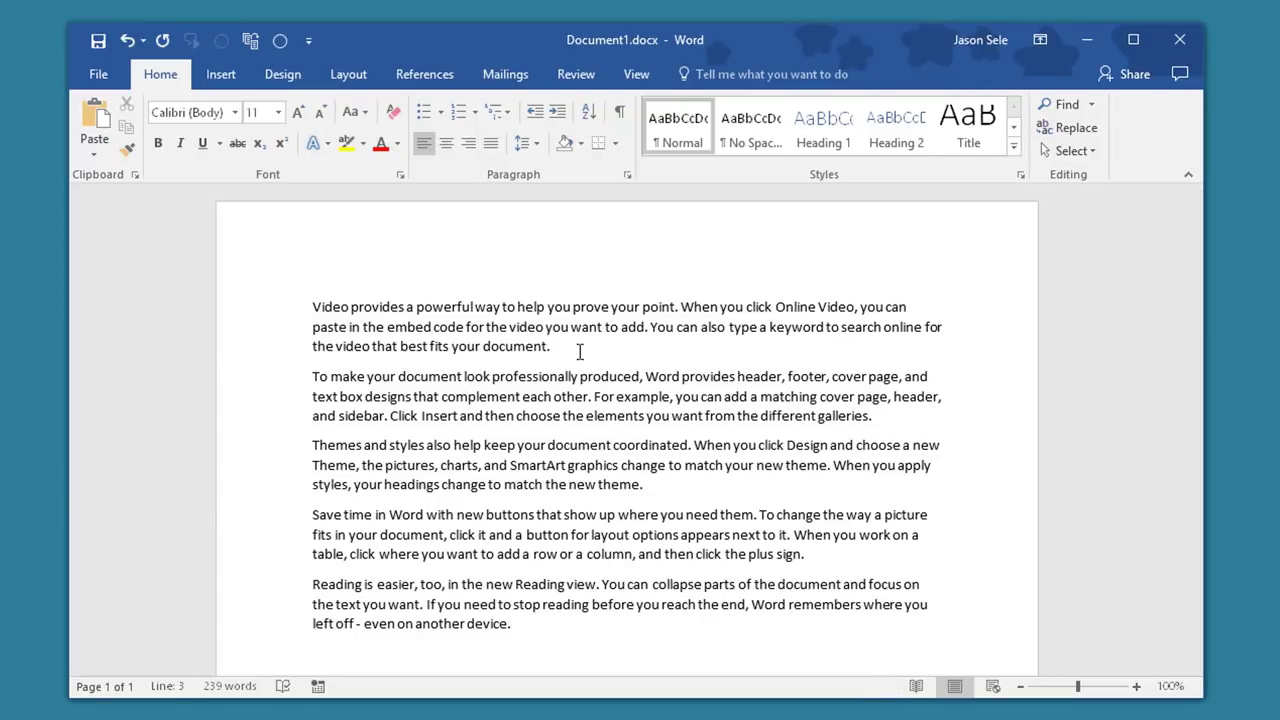
click(281, 42)
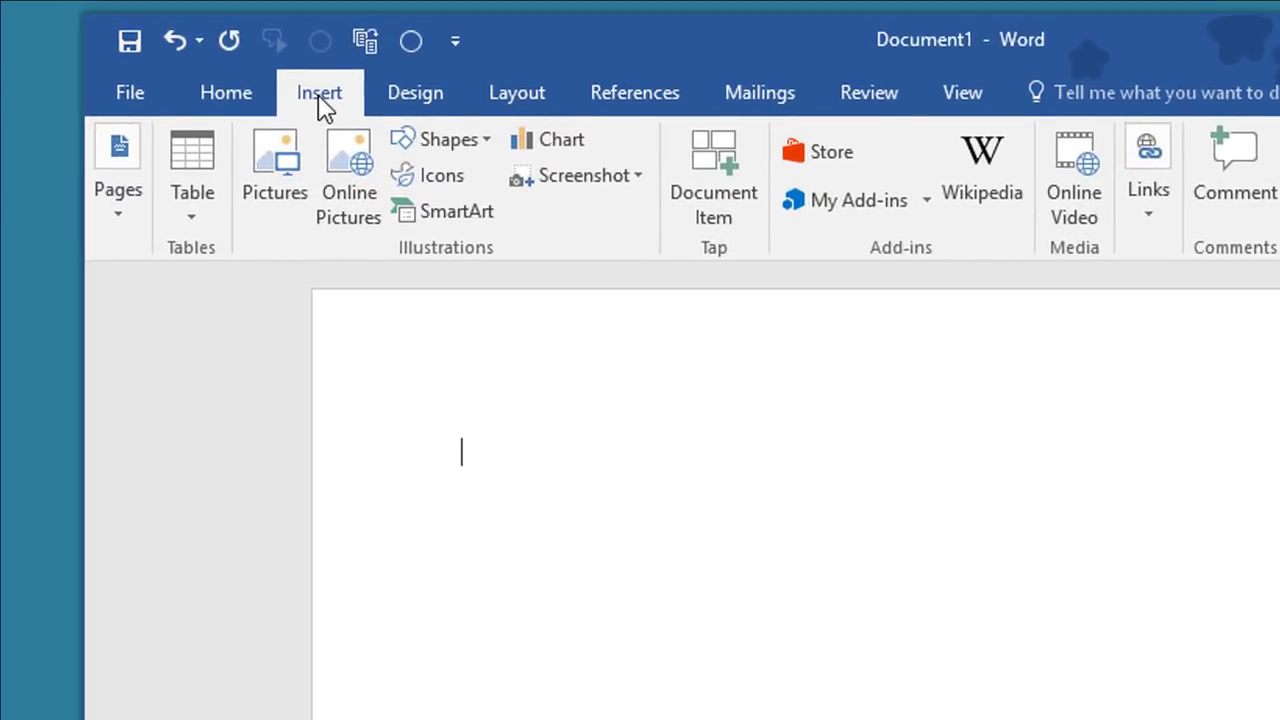
- Insert a screenshot of the PowerPoint window, then reopen the Screenshot choices for Screen Clipping
click(632, 181)
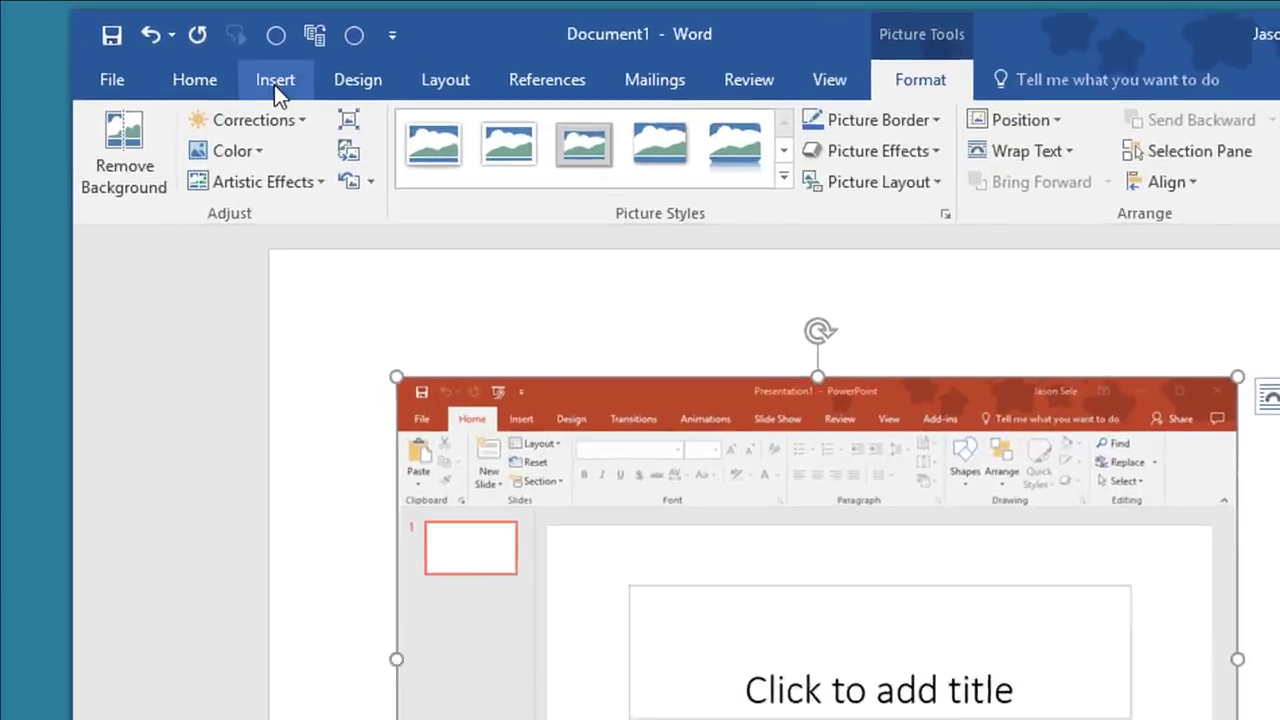
click(211, 63)
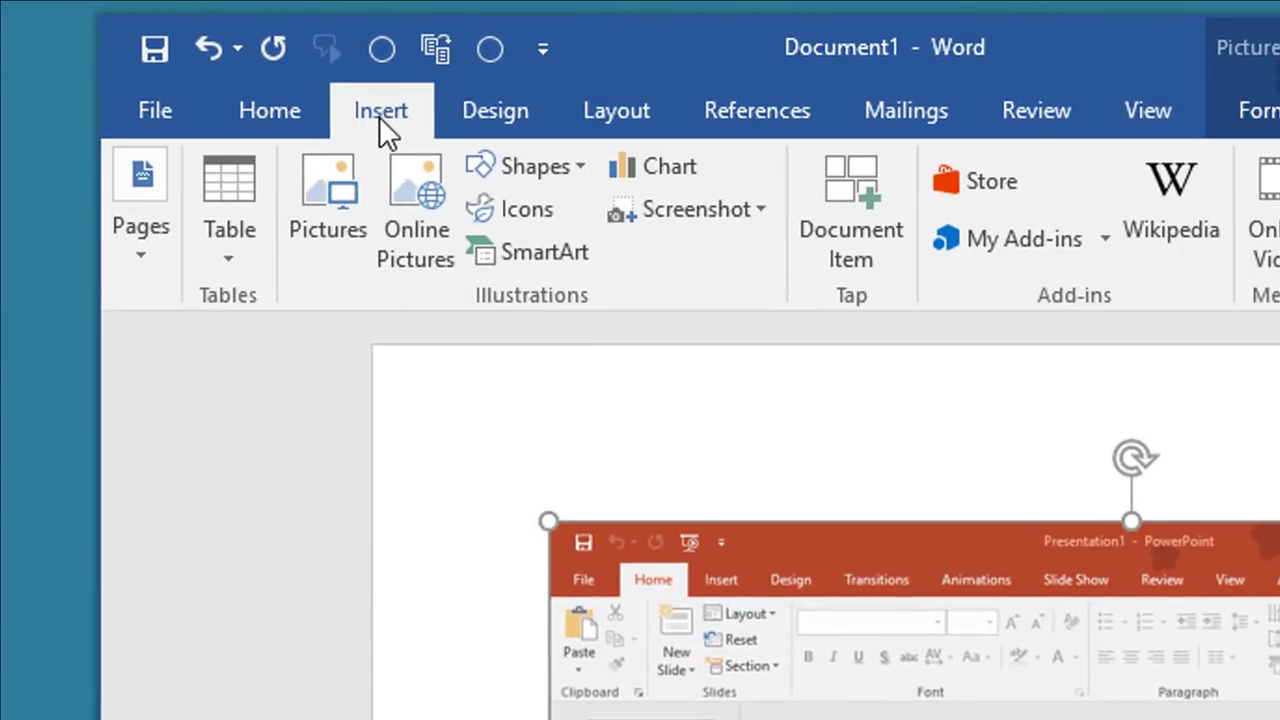
click(680, 208)
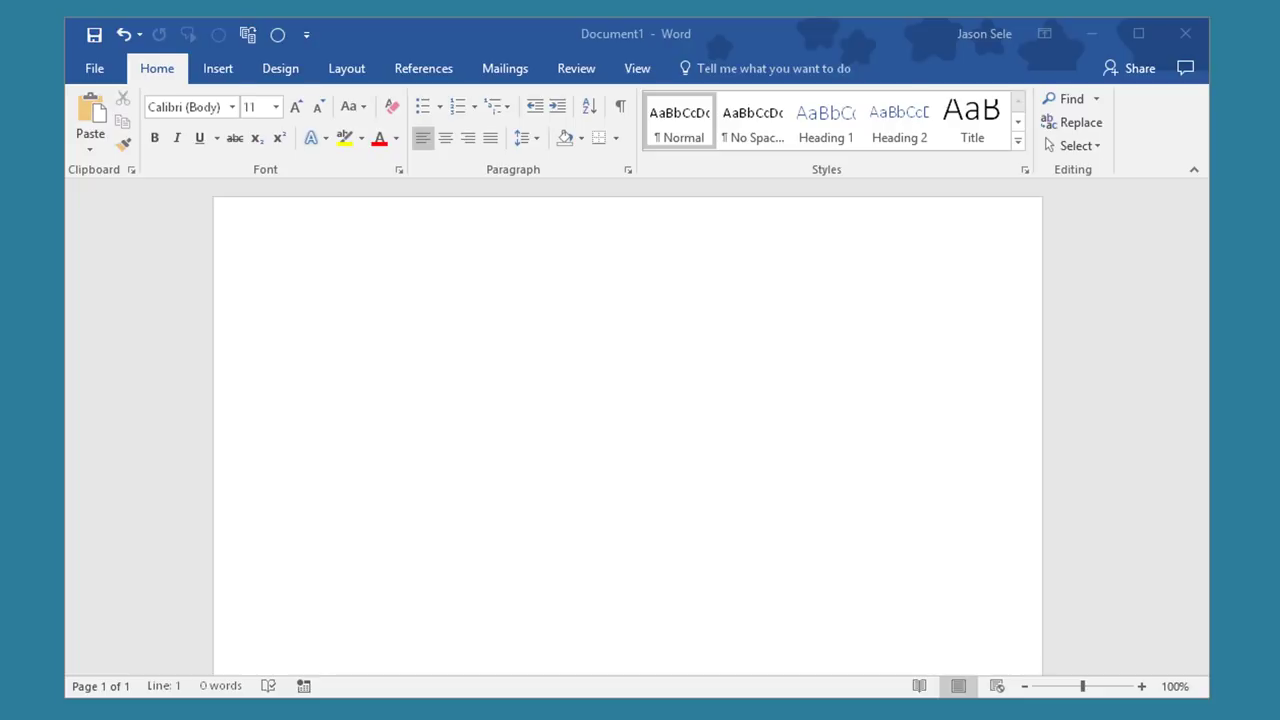
- Send Document1.docx as an email attachment via the Share page's Email option
click(98, 70)
click(124, 354)
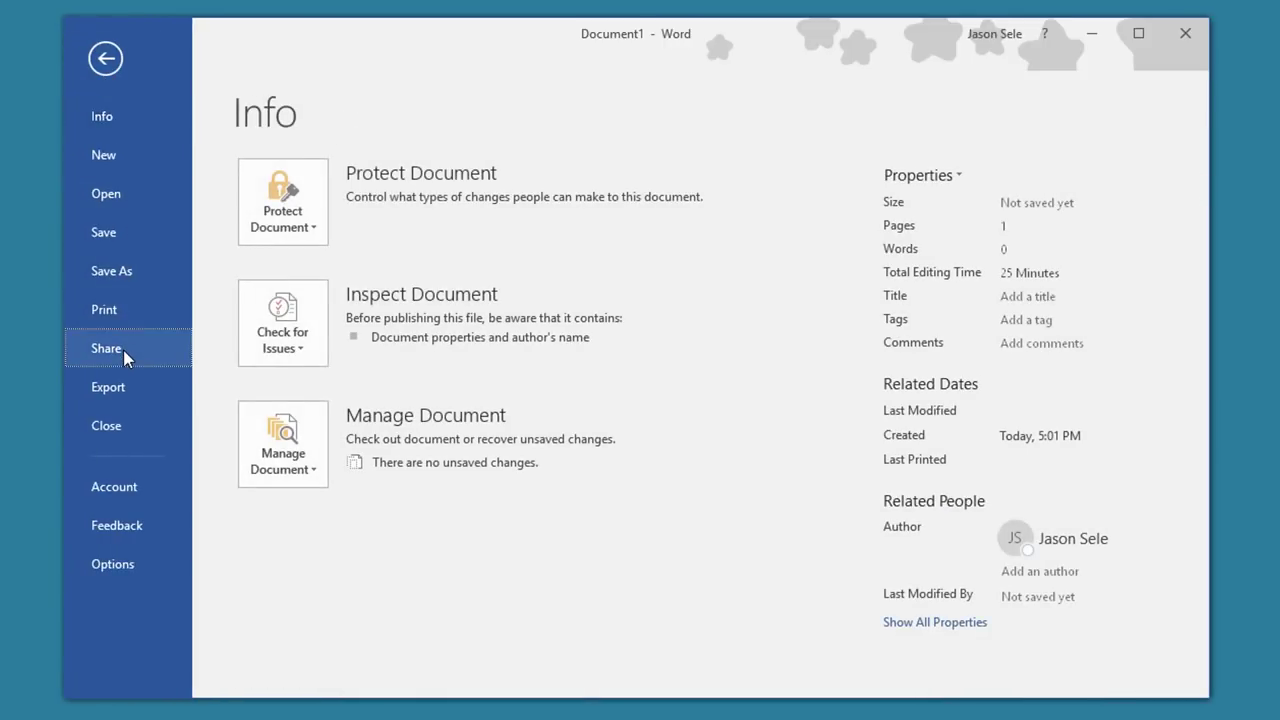
click(295, 304)
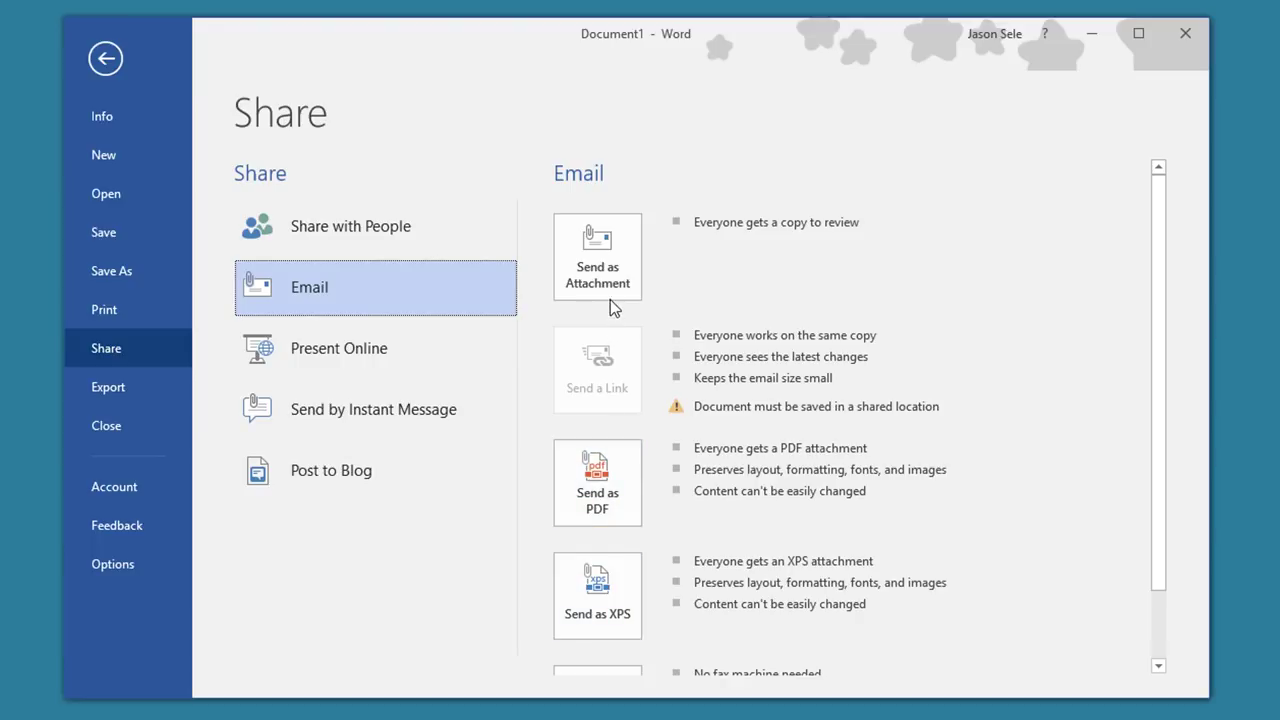
click(598, 275)
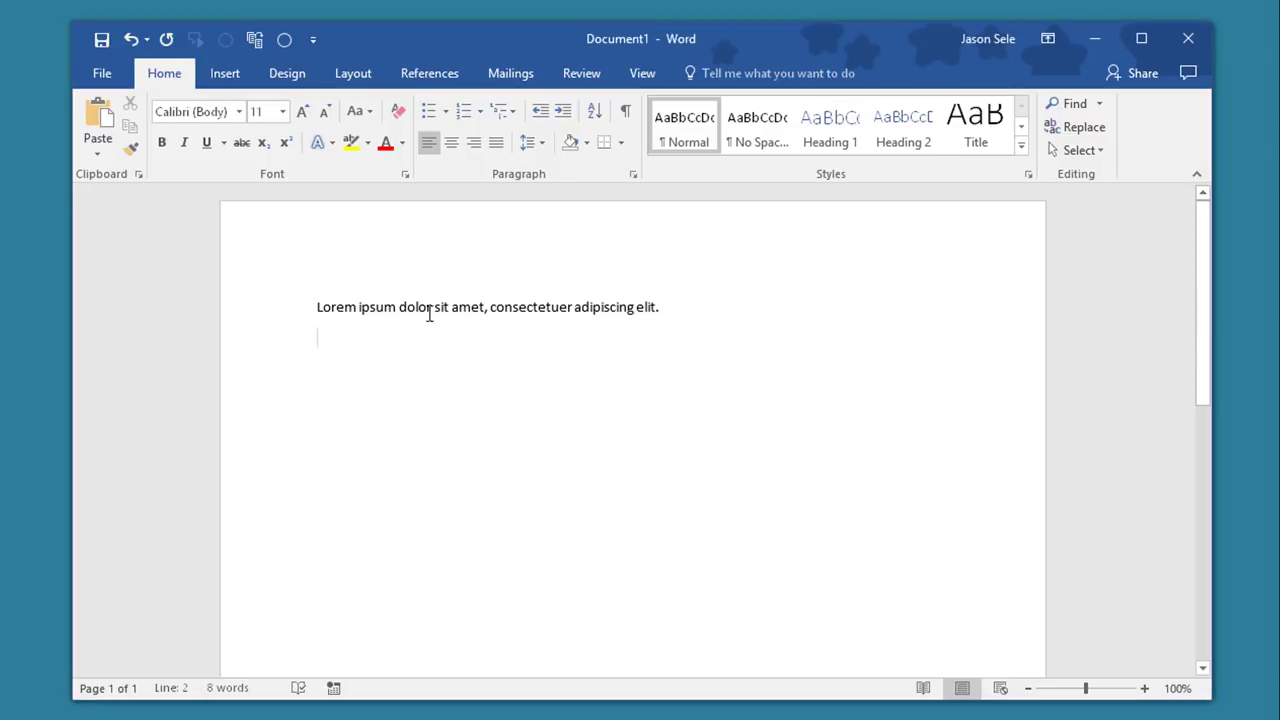
- Add an AutoCorrect entry replacing ^l with the selected Lorem ipsum sentence
drag(313, 303, 666, 294)
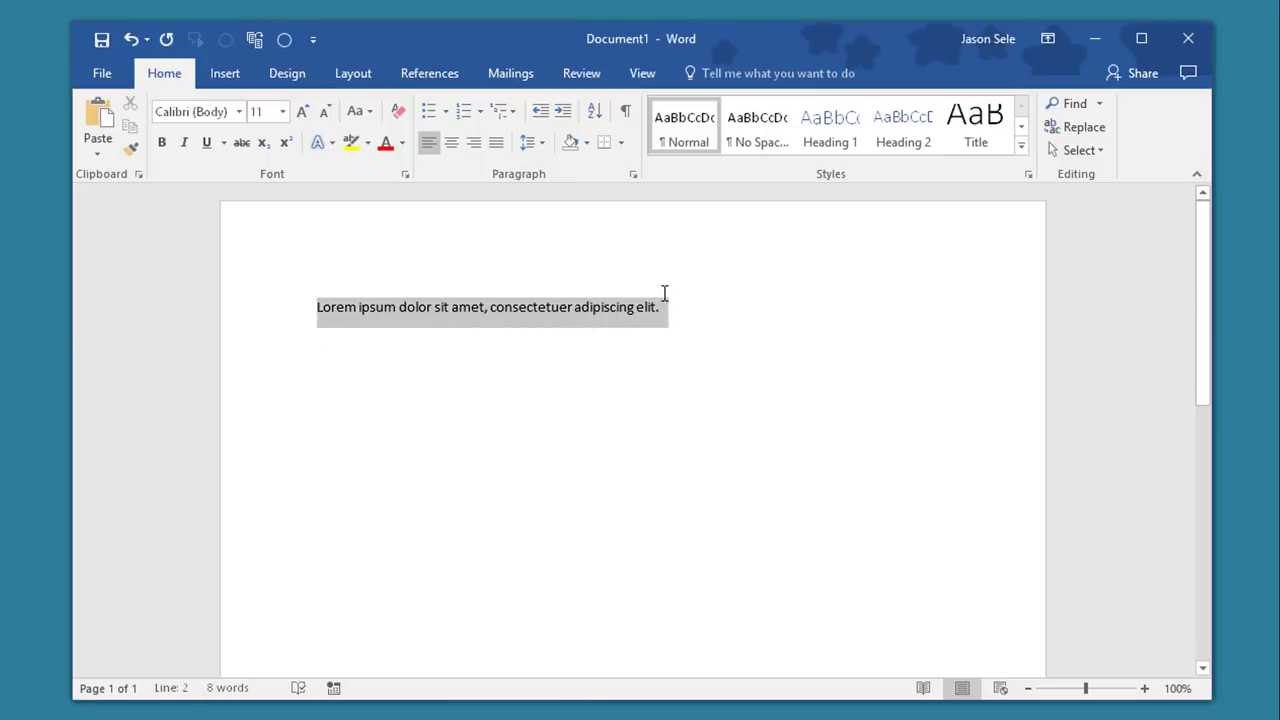
click(96, 76)
click(120, 566)
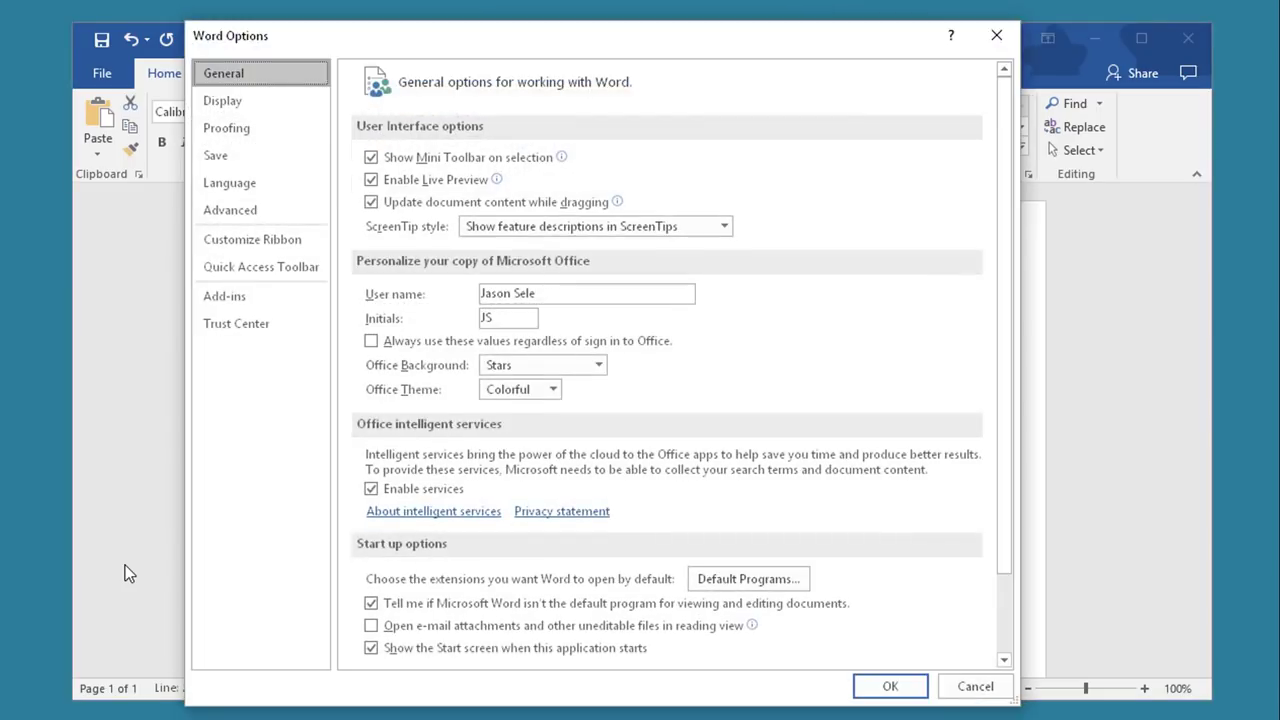
click(235, 119)
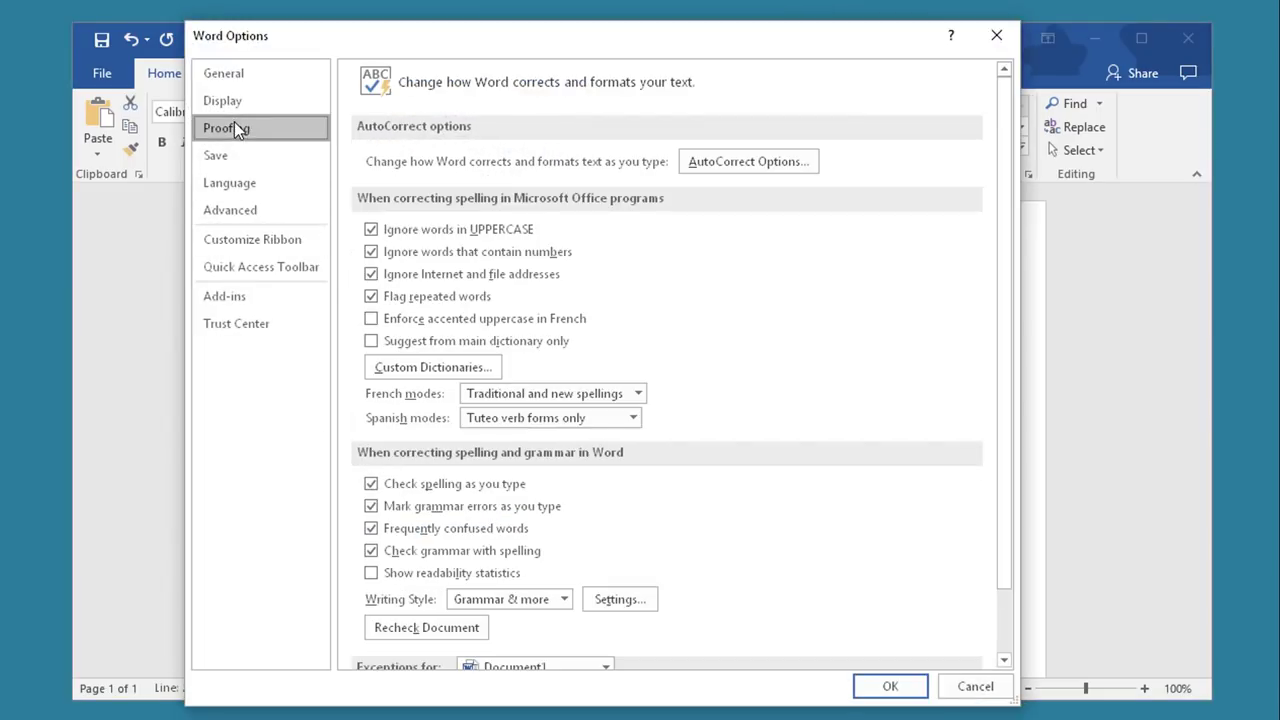
click(745, 162)
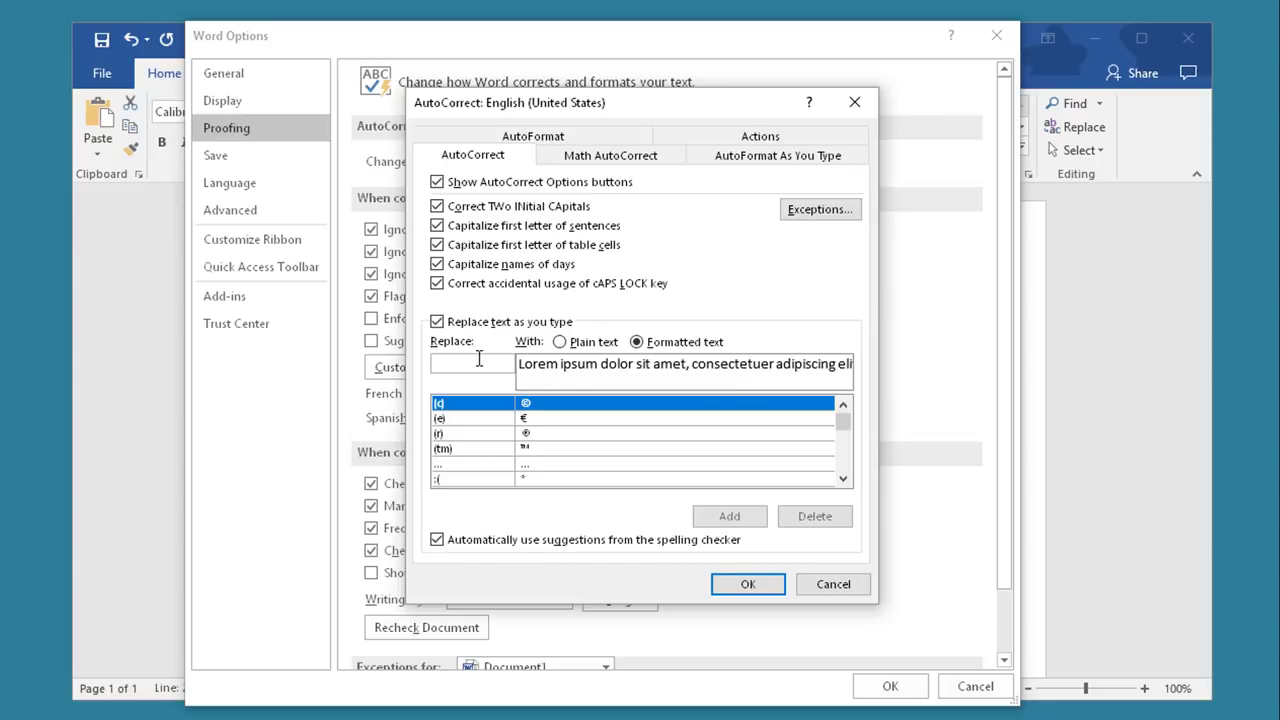
text(^)
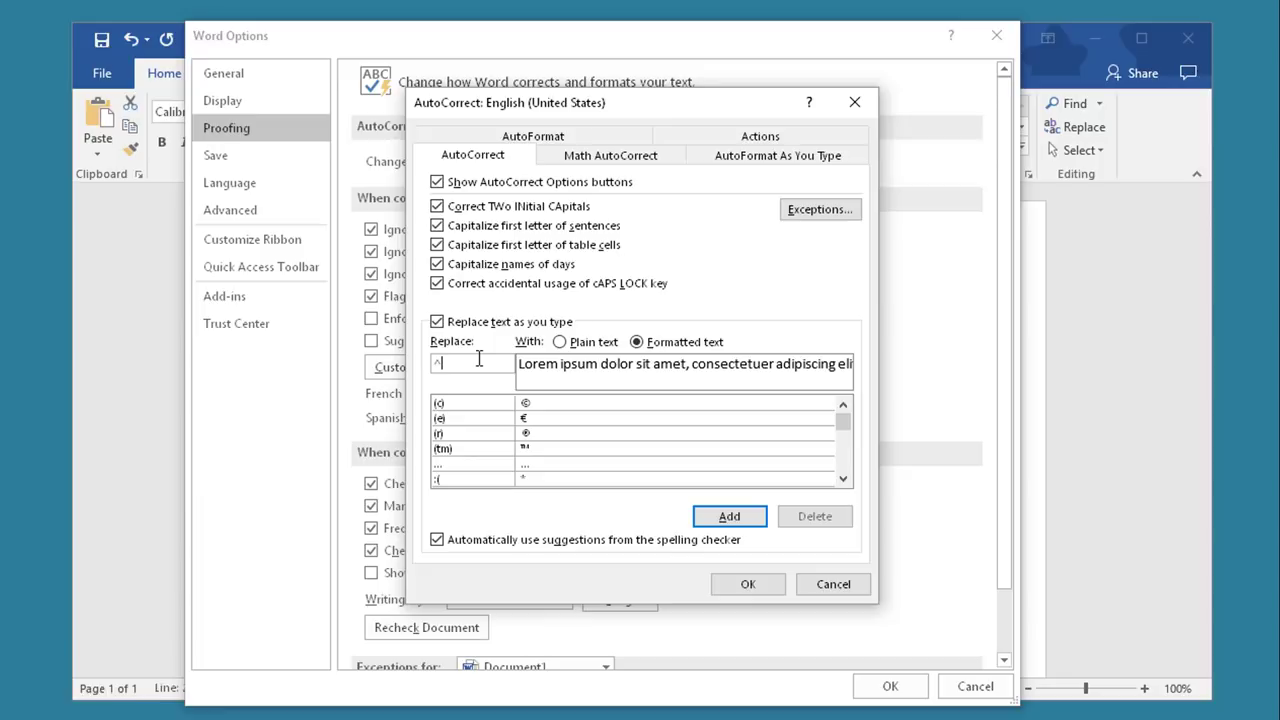
text(l)
click(742, 516)
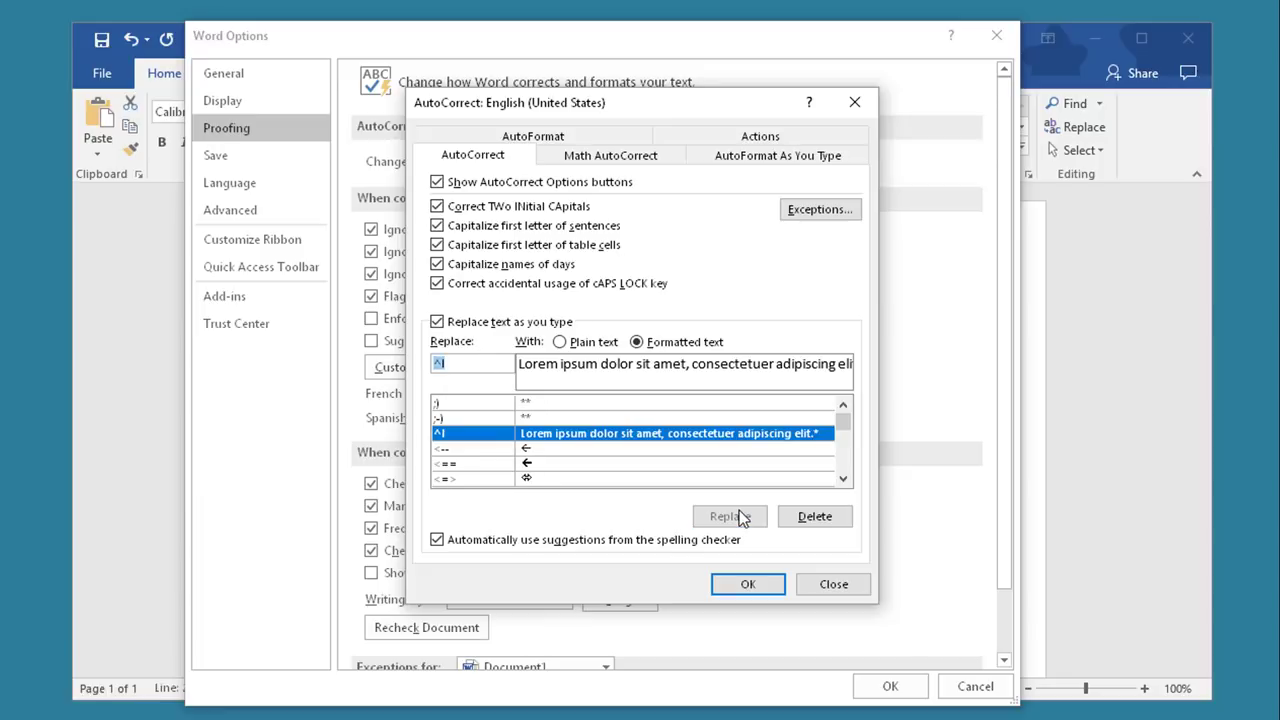
click(752, 584)
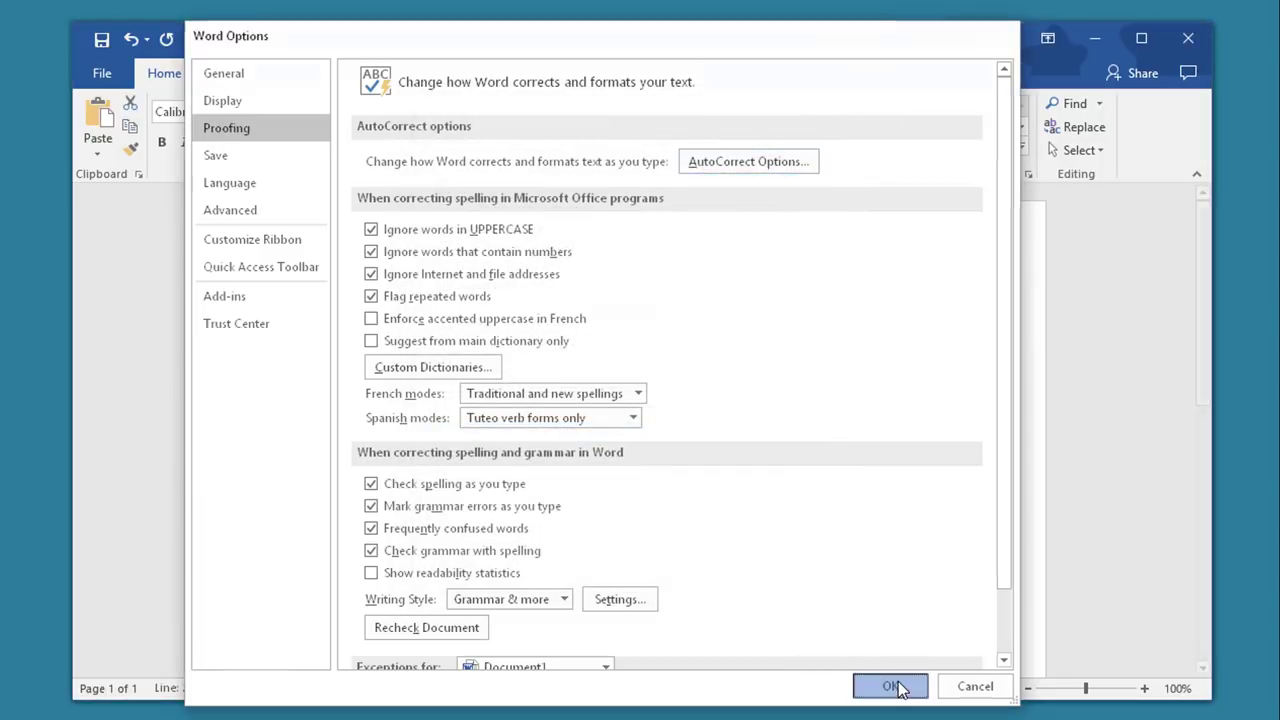
click(894, 686)
- Type ^l on the empty line below to insert another Lorem ipsum sentence
click(383, 387)
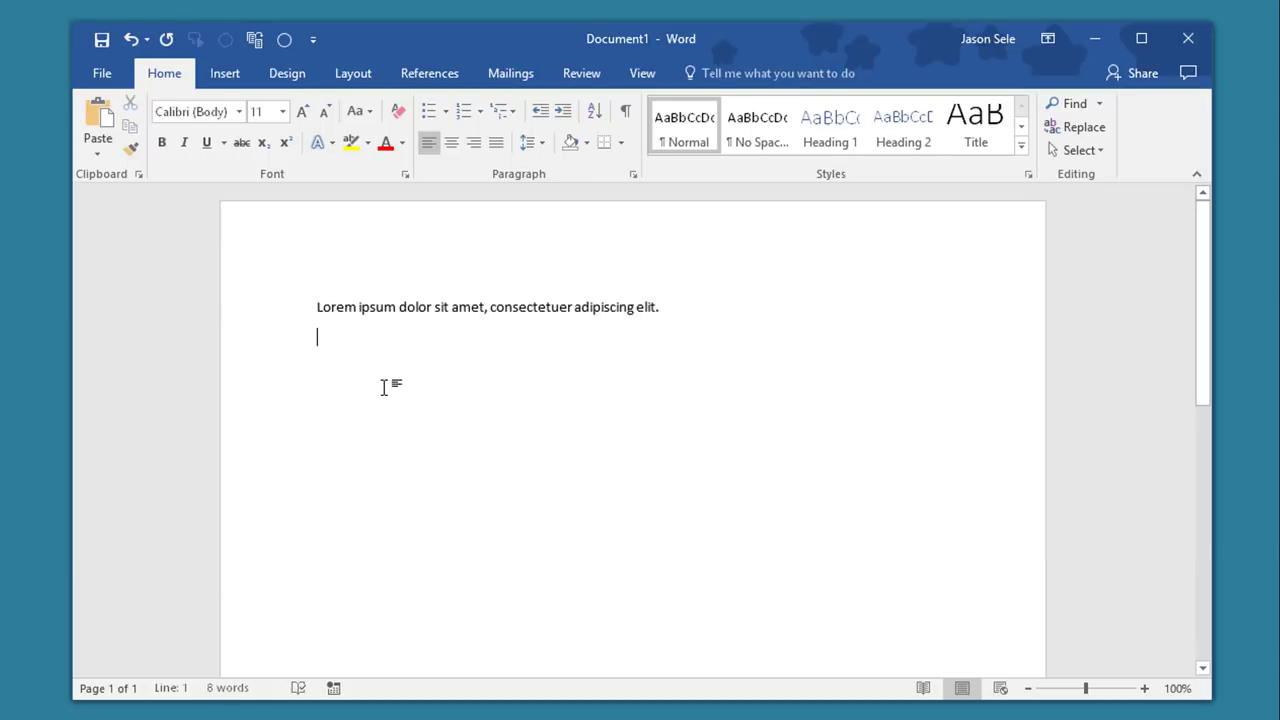
text(^l)
key(Return)
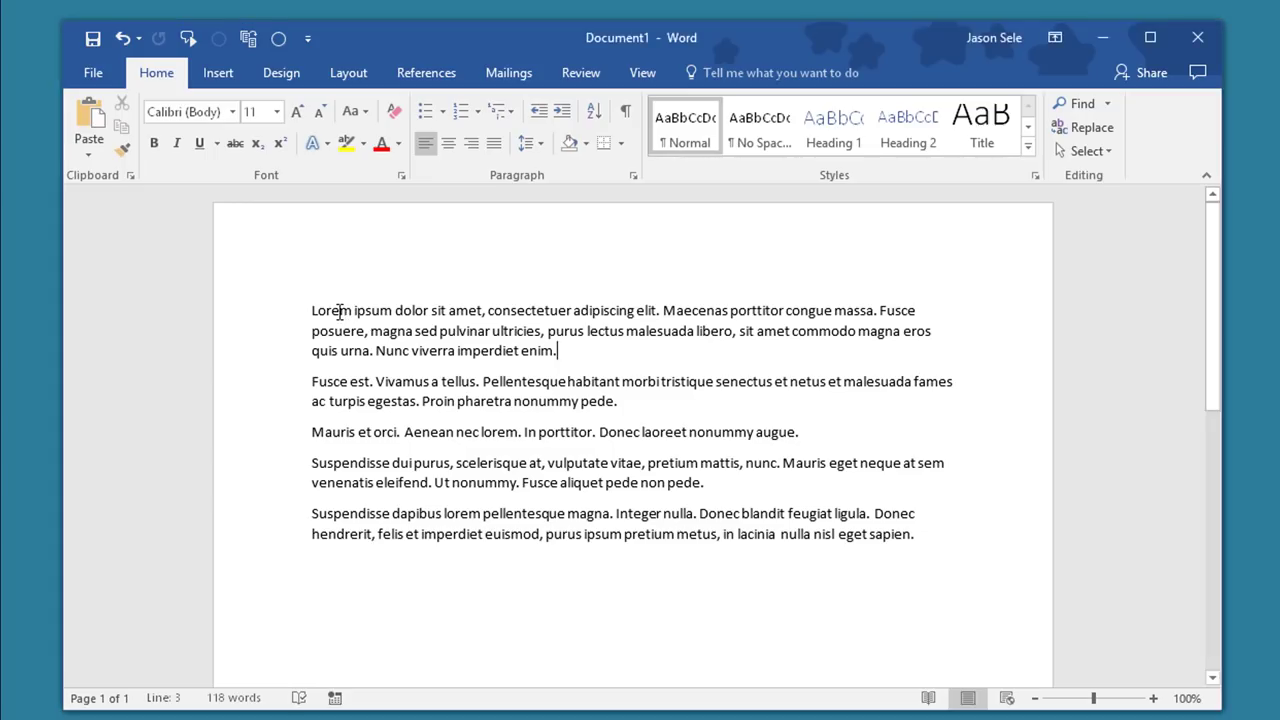
- Select the entire first paragraph of the sample text
click(335, 312)
triple_click(333, 312)
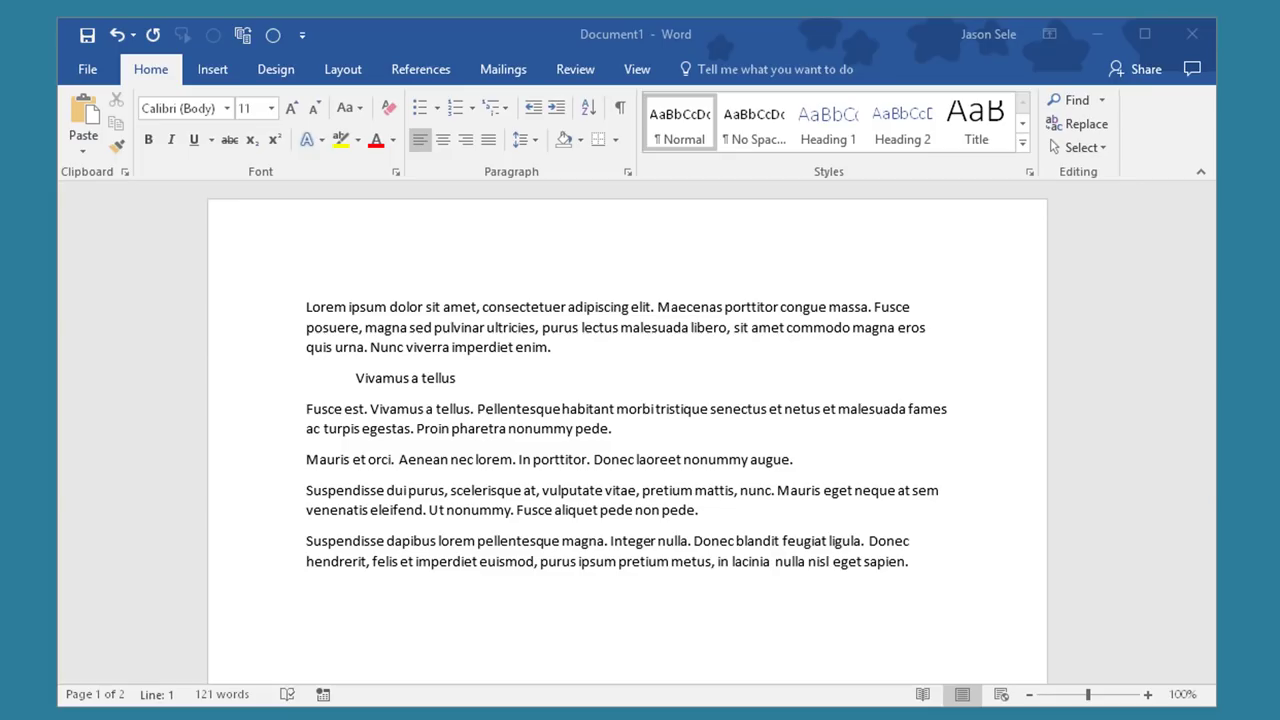
- Turn on Show/Hide ¶ on the Home ribbon to display formatting marks
click(151, 76)
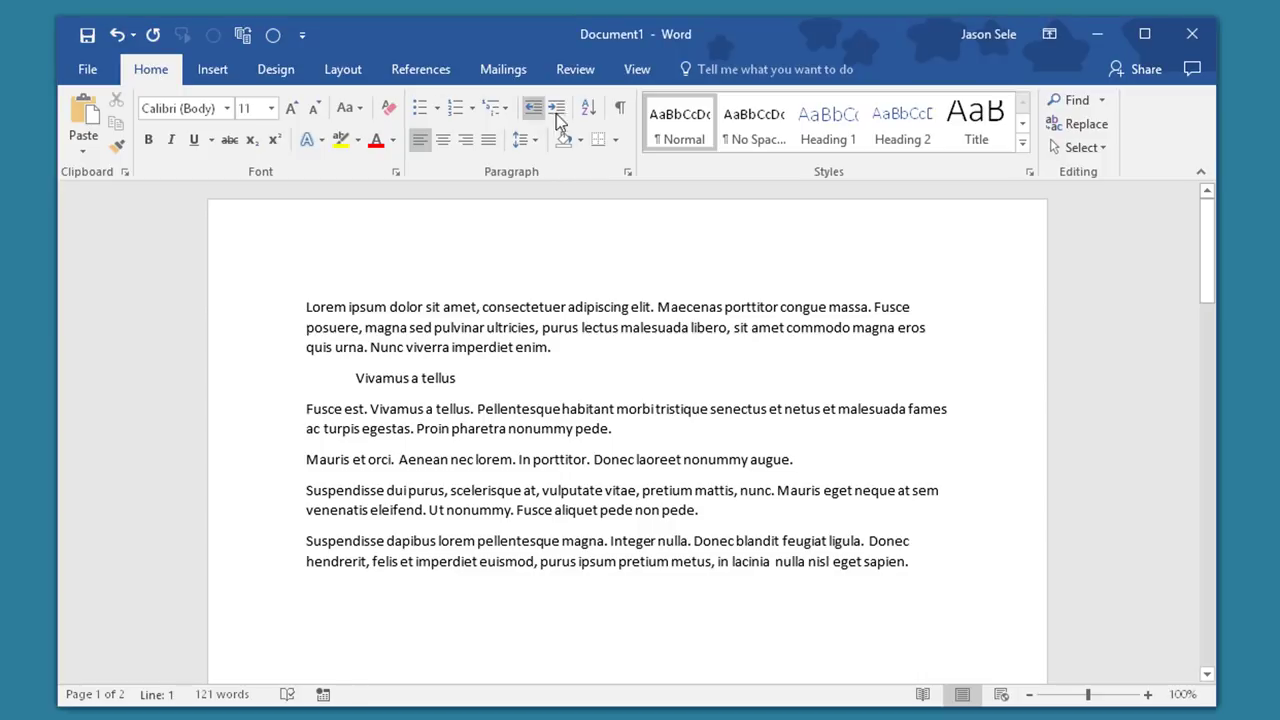
click(622, 110)
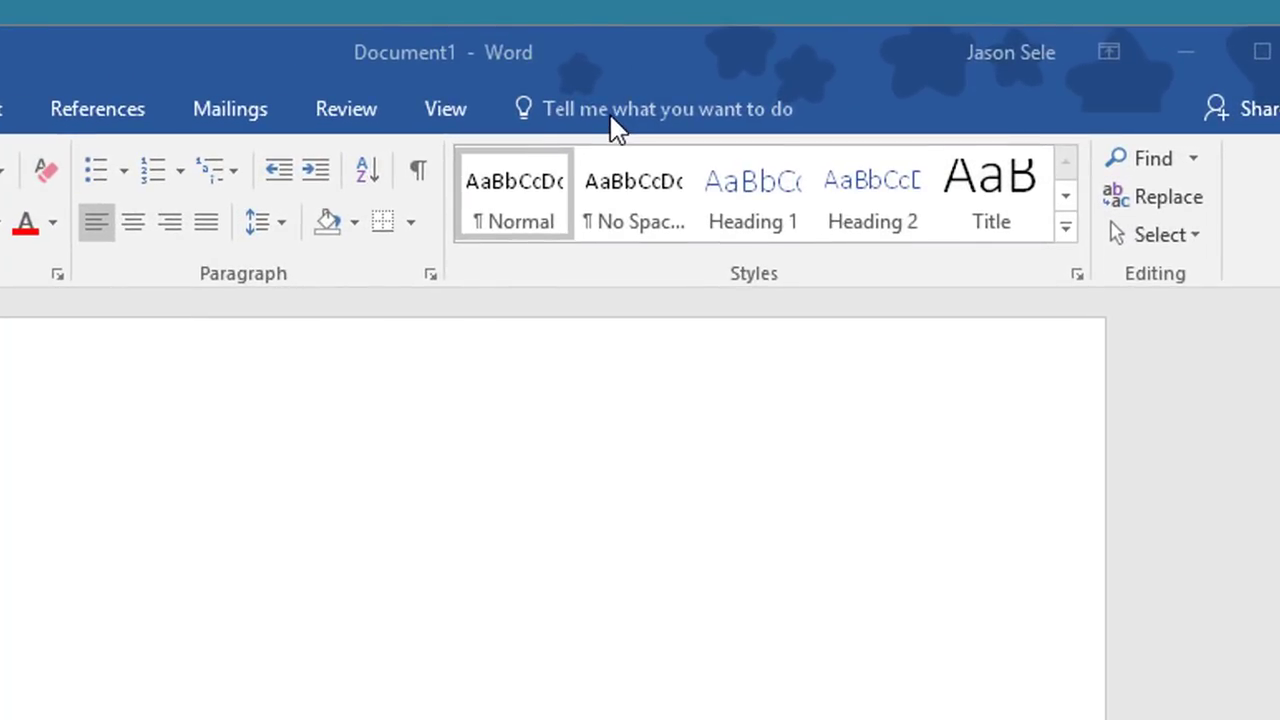
- Enter 'formatting' in the Tell me what you want to do box
click(590, 112)
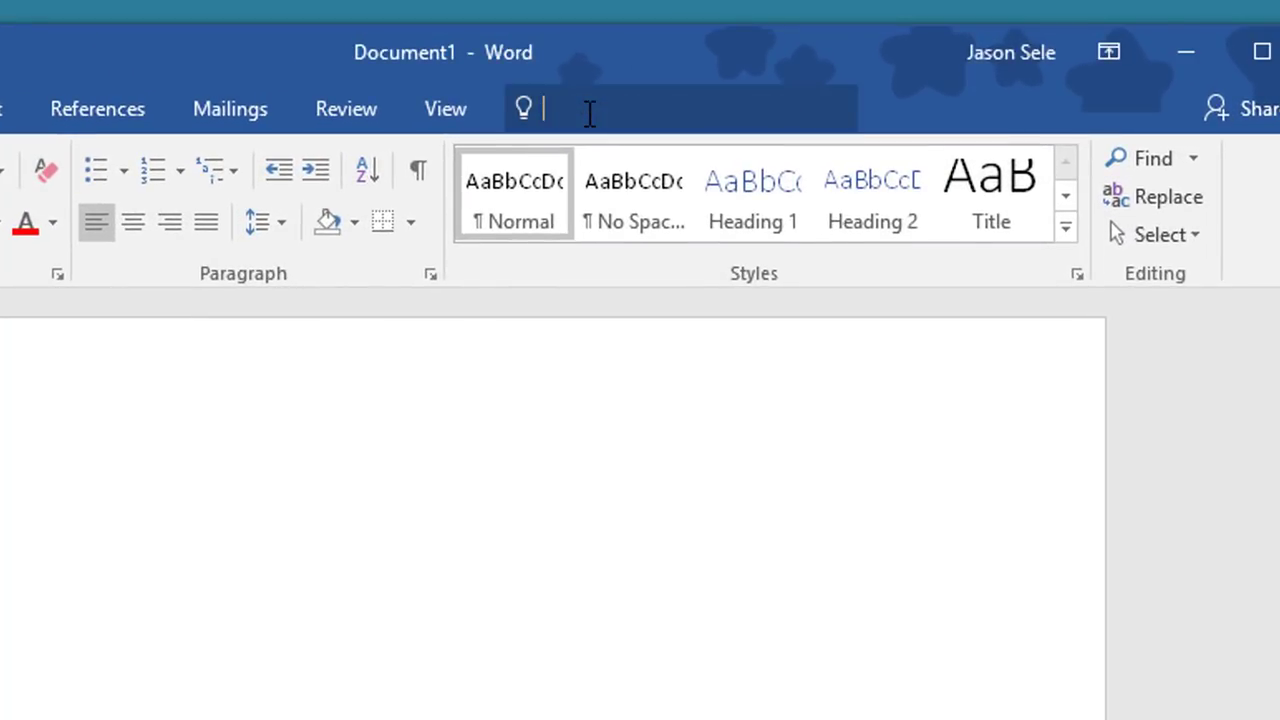
text(for)
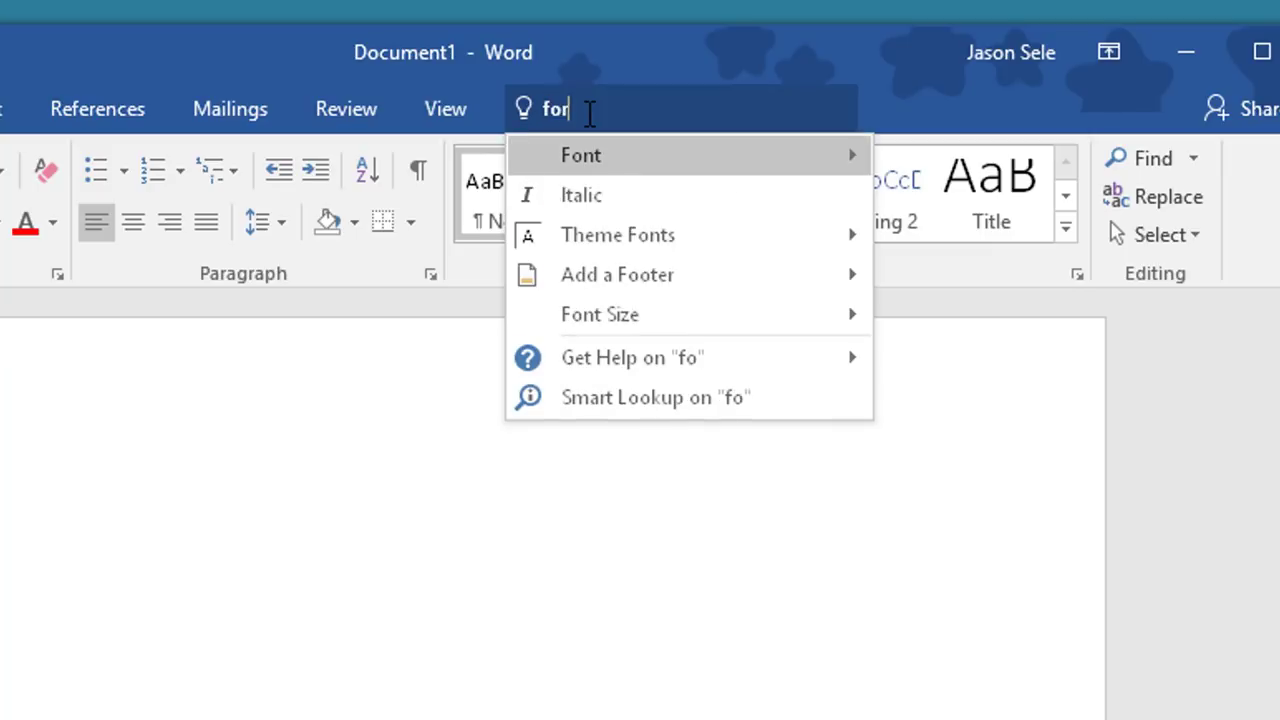
text(matting)
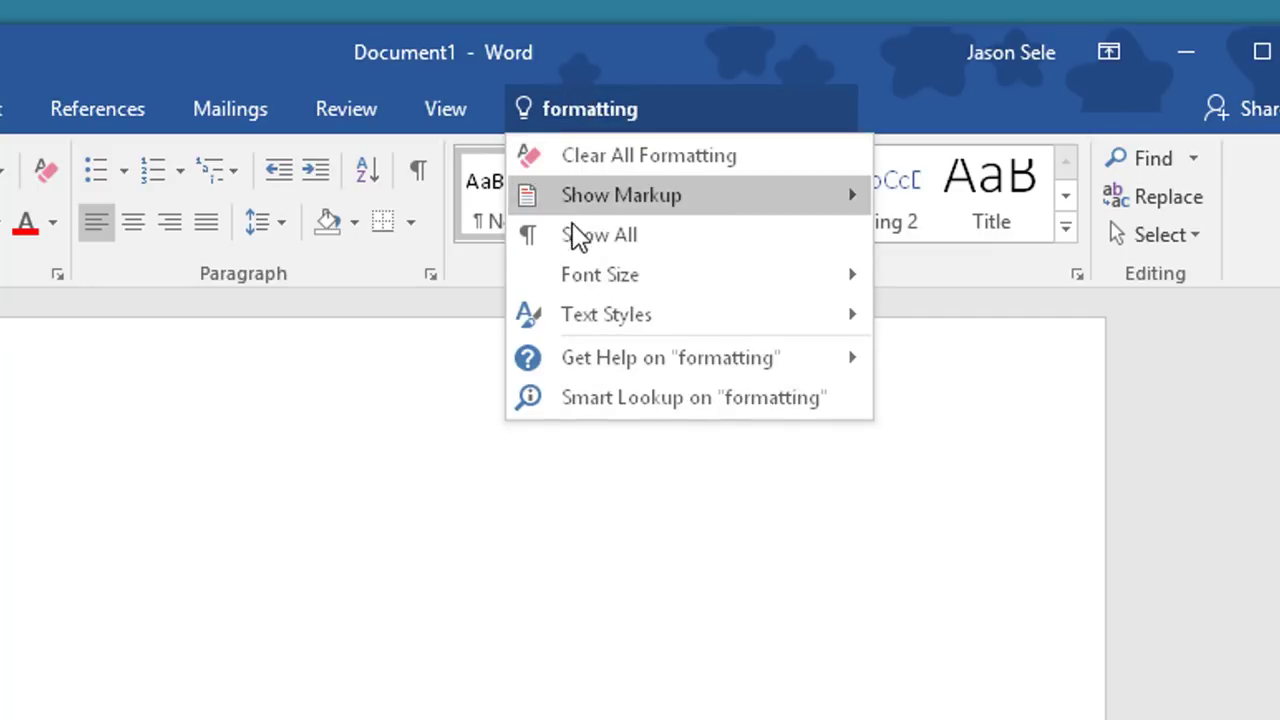